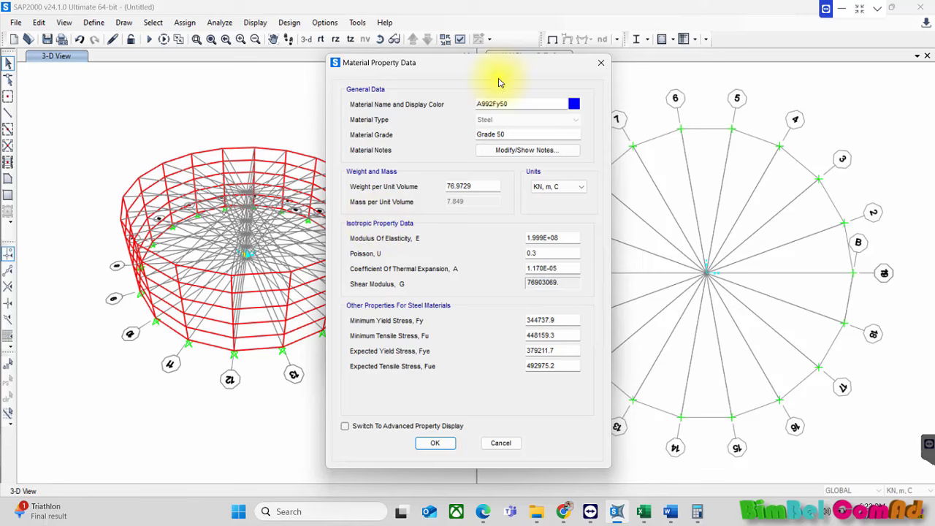
Switch to Chrome and run a web image search for "grade pelat baja" in a new tab.
left_click_drag(517, 104, 423, 104)
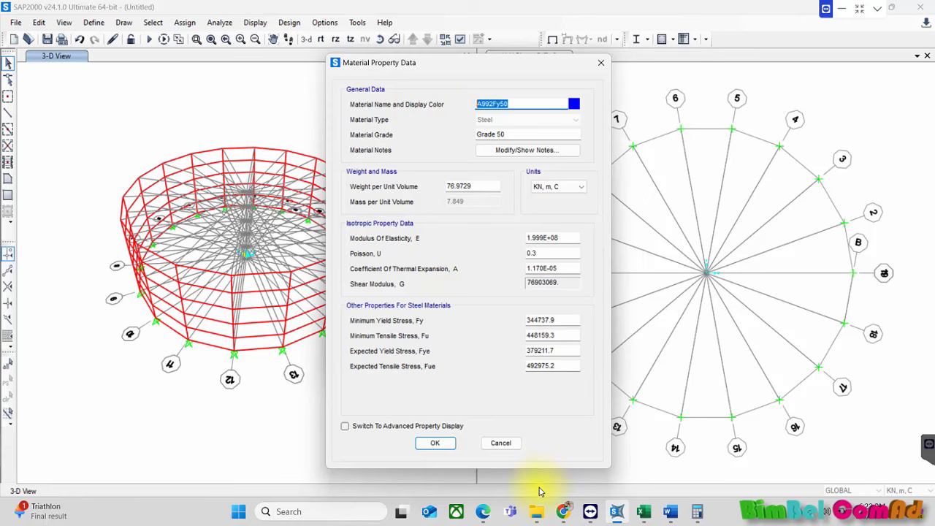
left_click(564, 511)
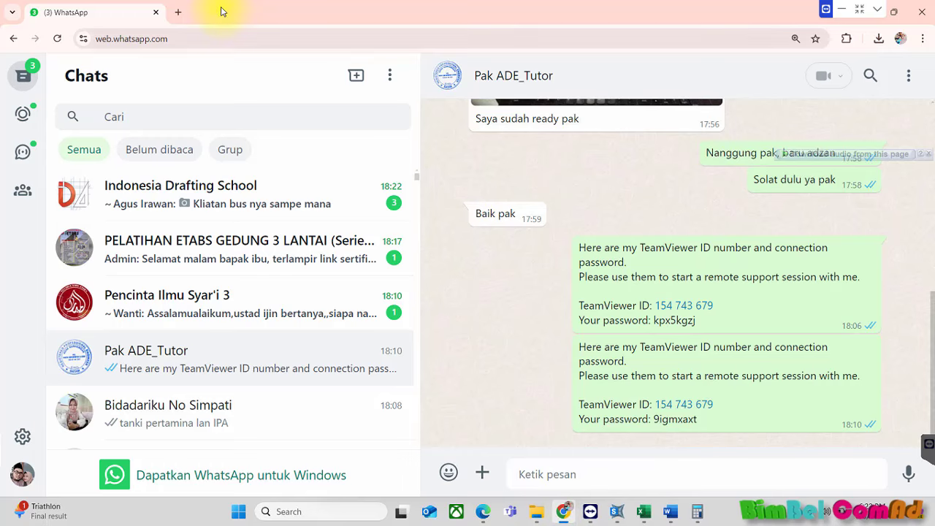
left_click(177, 13)
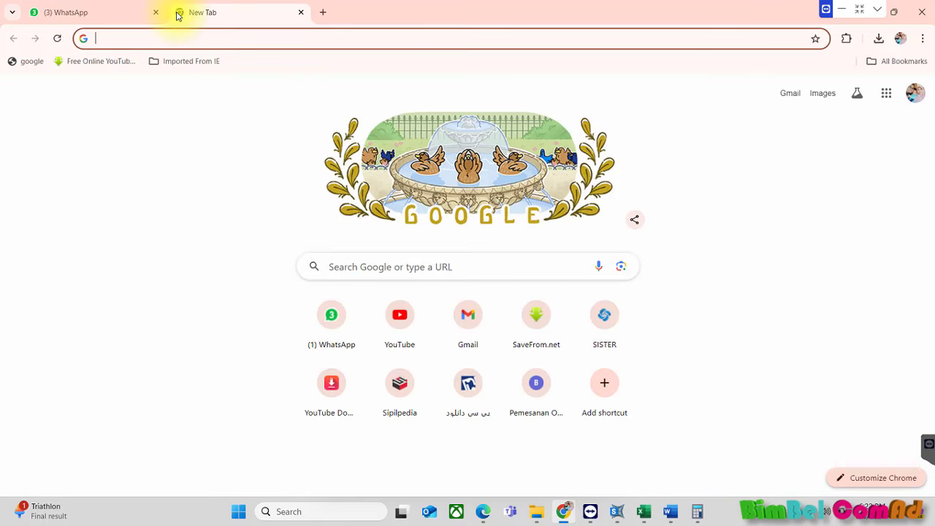
type("grade")
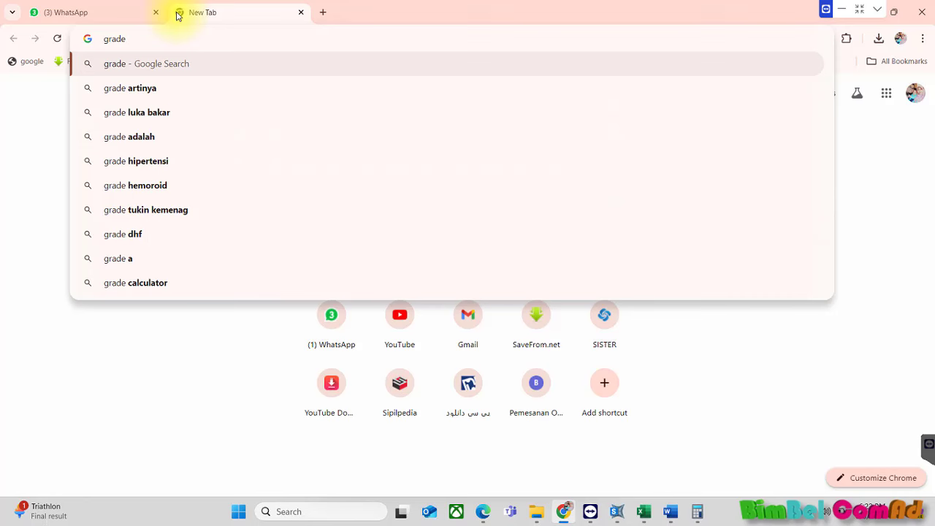
type(" pelat baj")
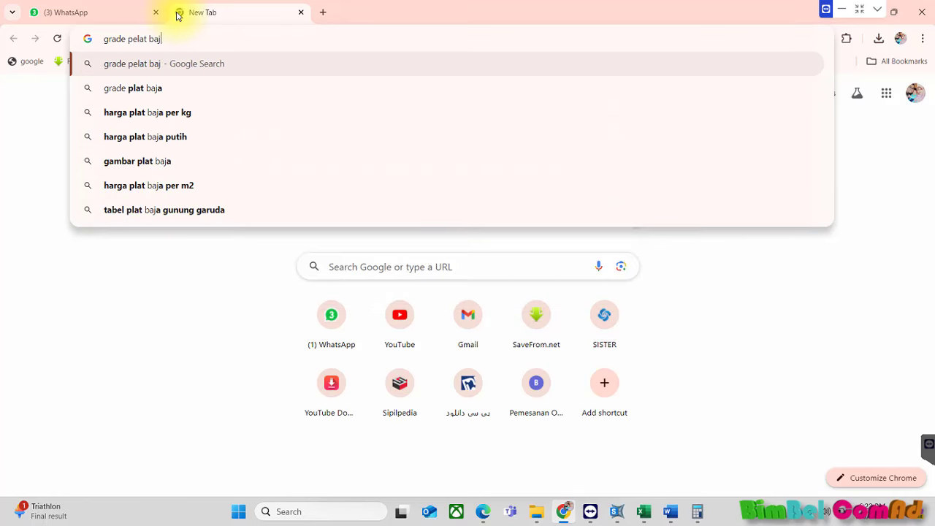
type("a")
key("Return")
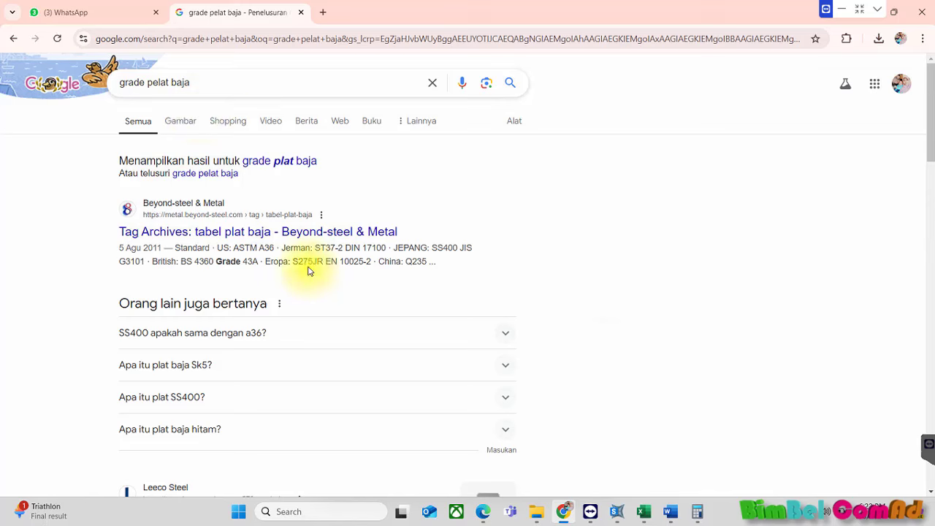
left_click(183, 122)
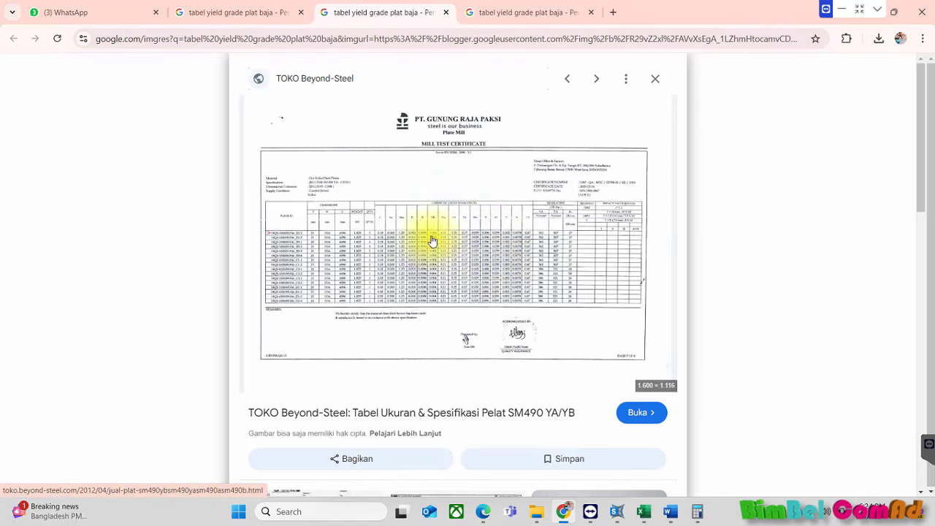
Open the SM490 plate mill test certificate image in its own tab and examine its tensile test columns at full size.
right_click(539, 316)
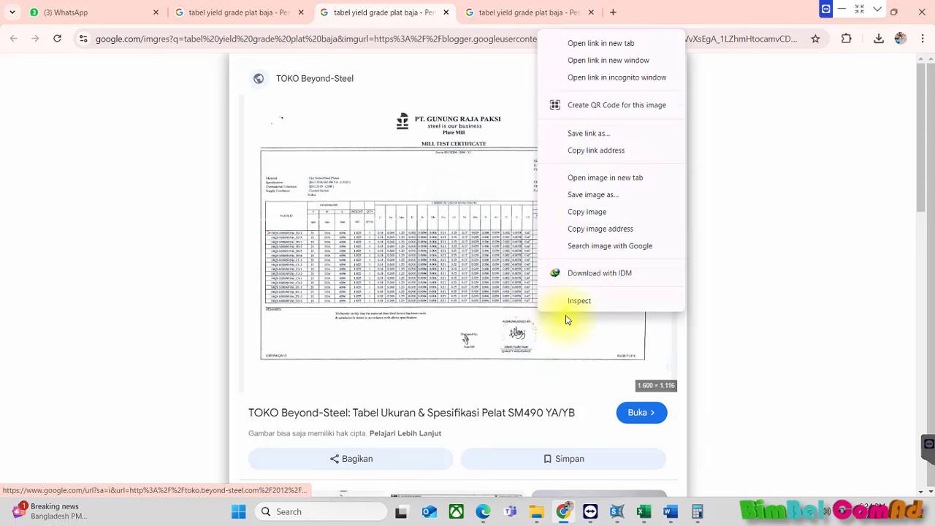
left_click(591, 192)
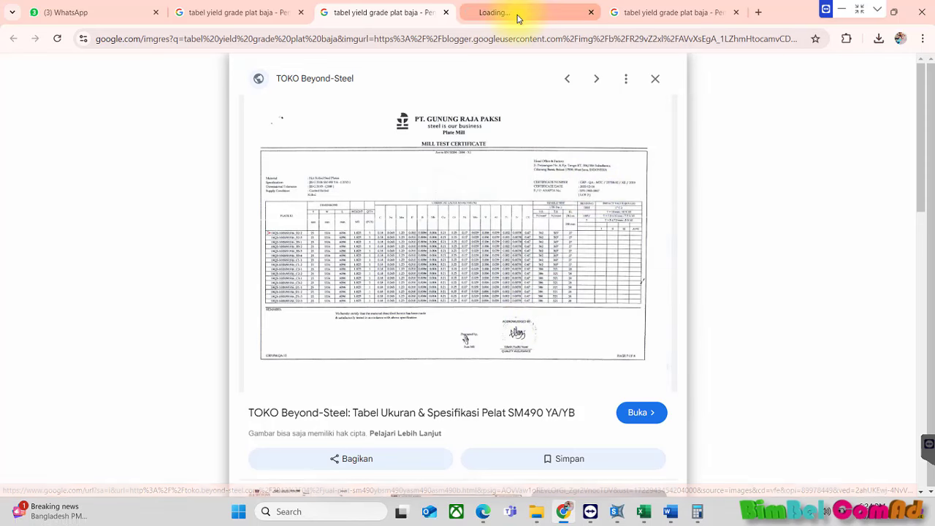
left_click(517, 18)
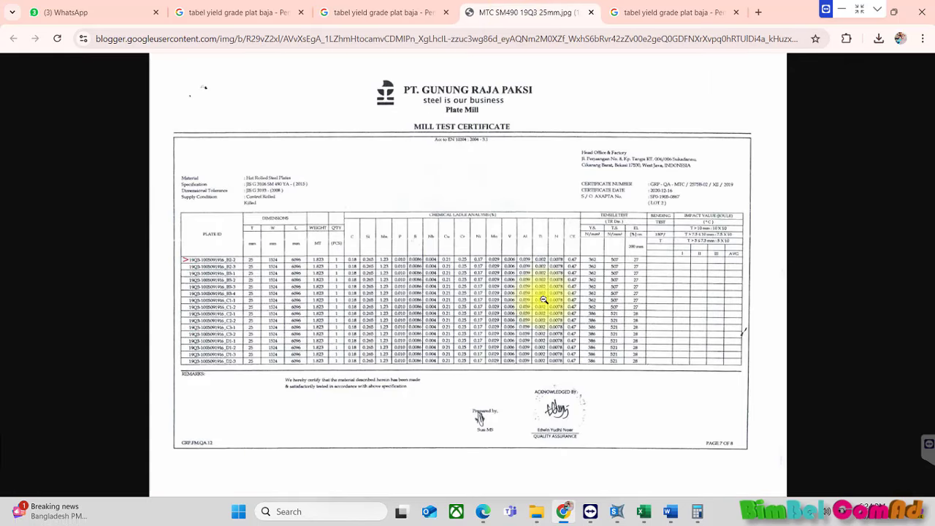
left_click(542, 300)
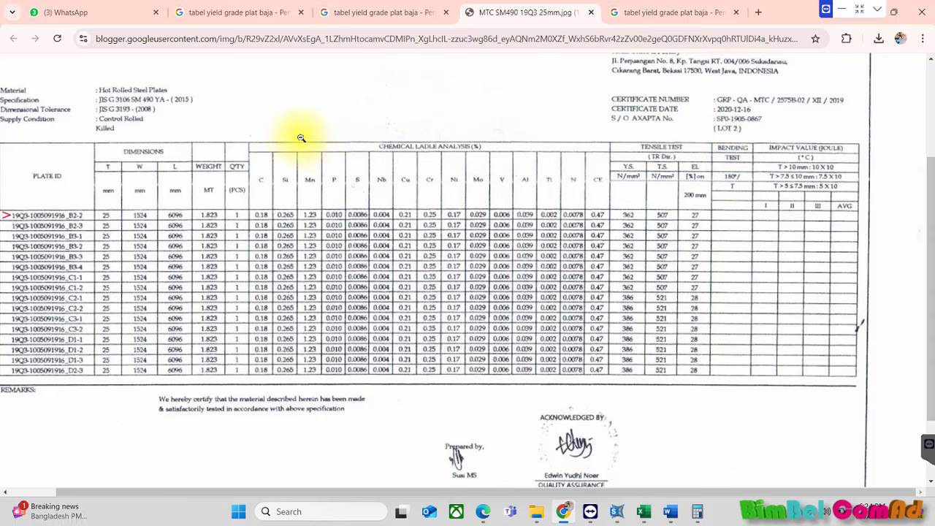
scroll(285, 136, "left", 1)
scroll(679, 177, "down", 1)
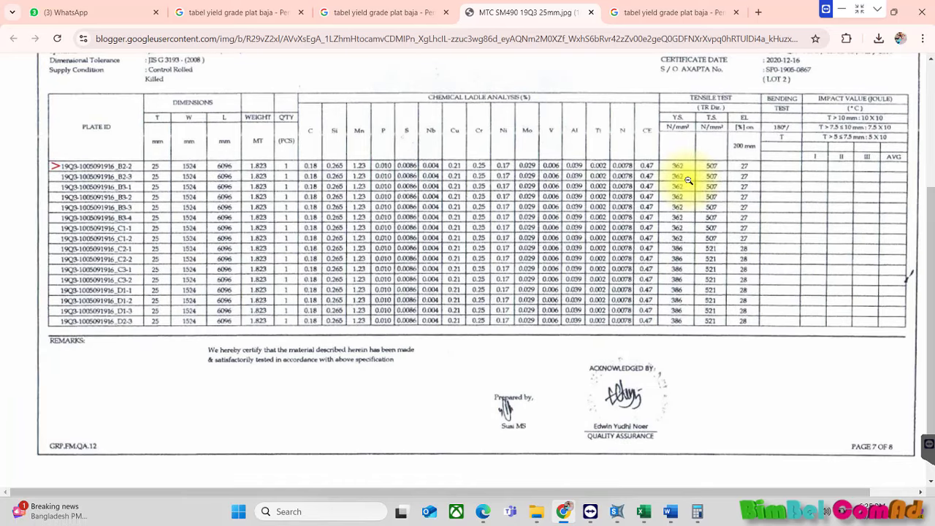
scroll(683, 183, "up", 2)
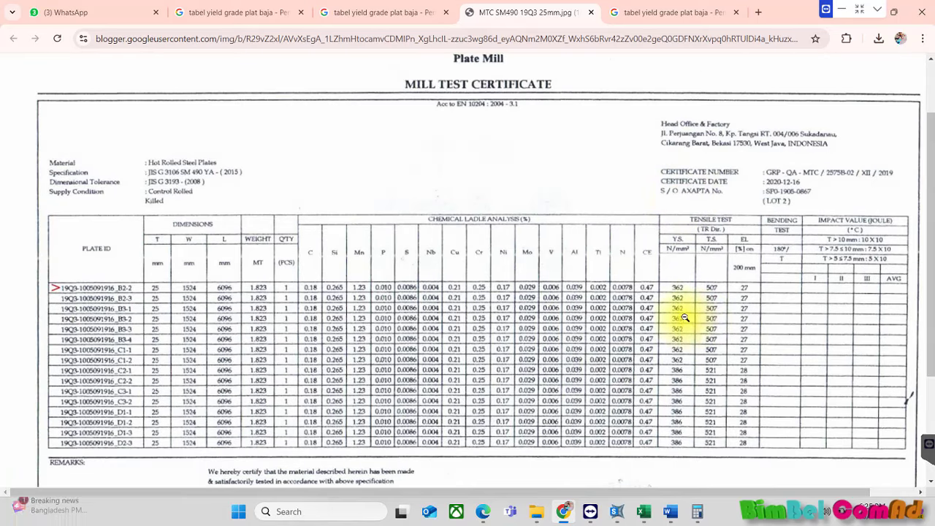
Switch back to SAP2000 and set the steel material's grade to ST37 and its name to Baja ST37.
left_click(617, 511)
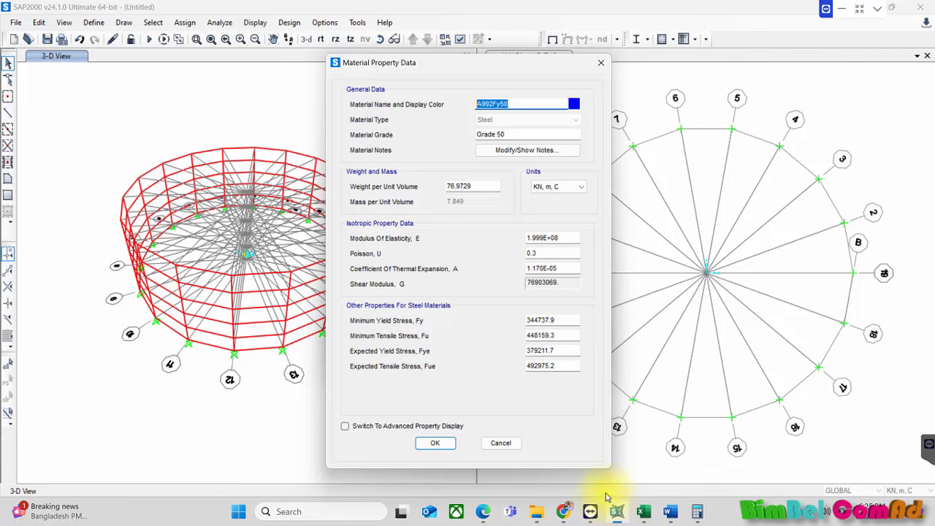
left_click(509, 133)
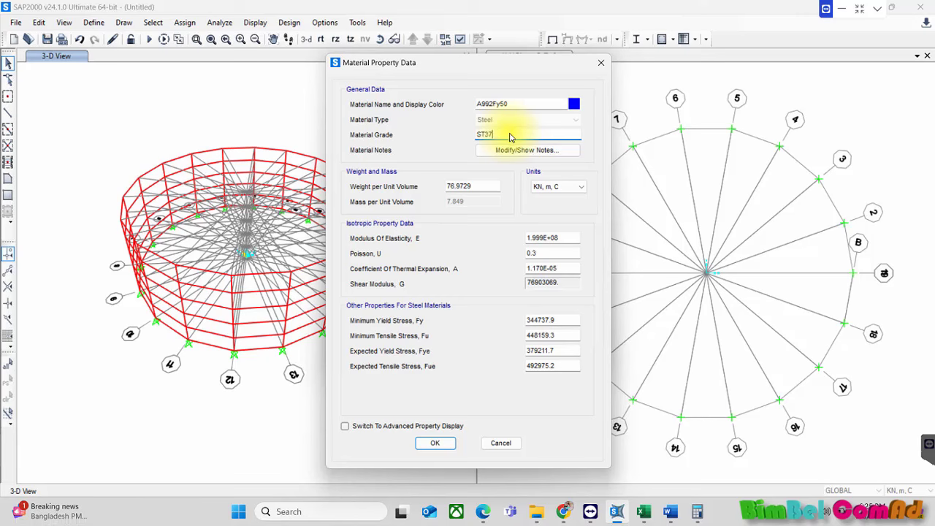
double_click(485, 104)
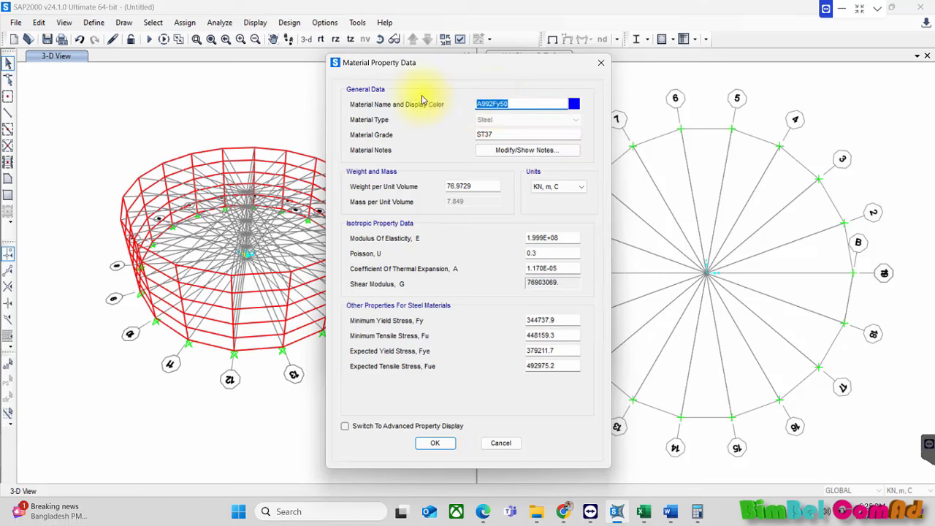
type("Baja ST37")
Check the material's minimum and expected yield and tensile stresses against the mill test certificate in Chrome.
left_click(561, 237)
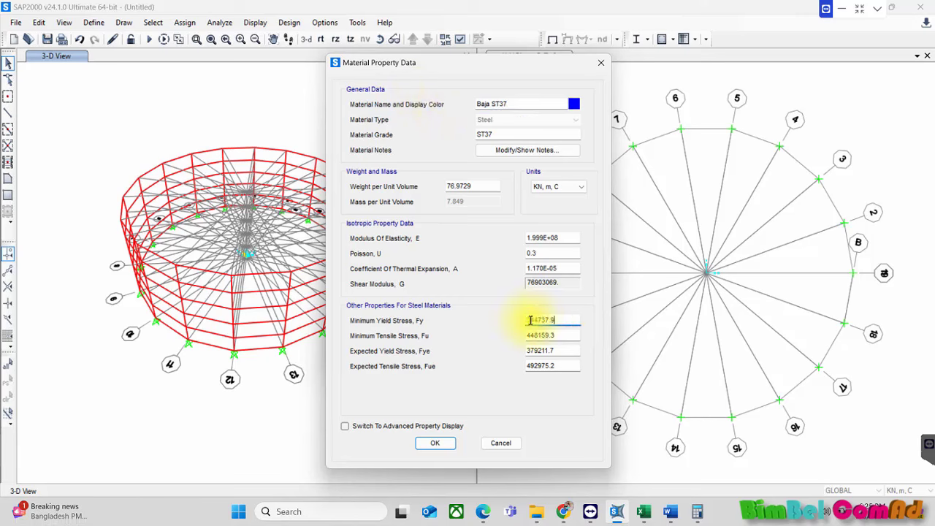
left_click(561, 321)
left_click(563, 337)
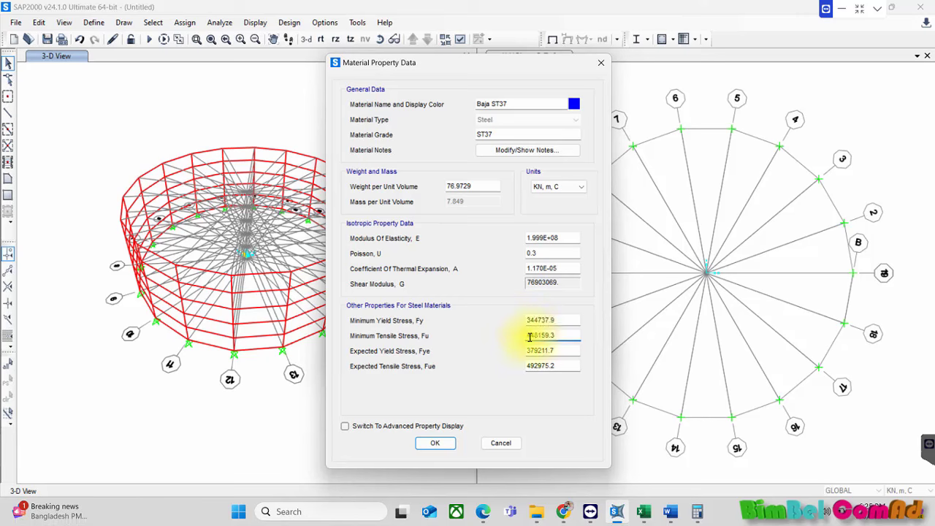
double_click(545, 336)
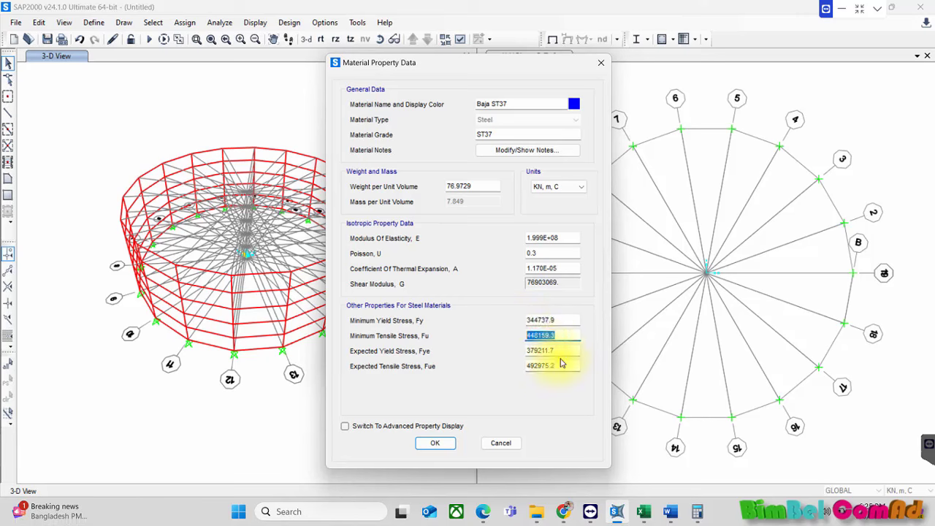
left_click(559, 351)
double_click(541, 351)
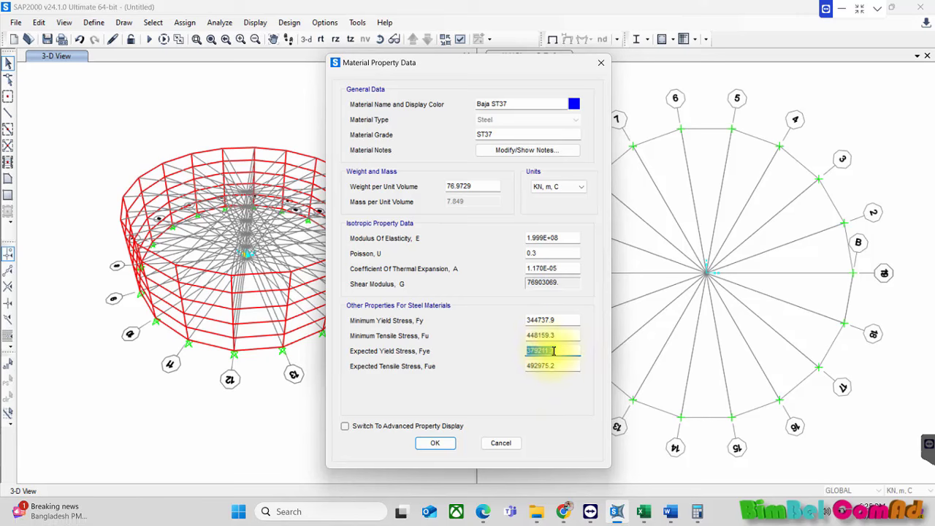
double_click(559, 365)
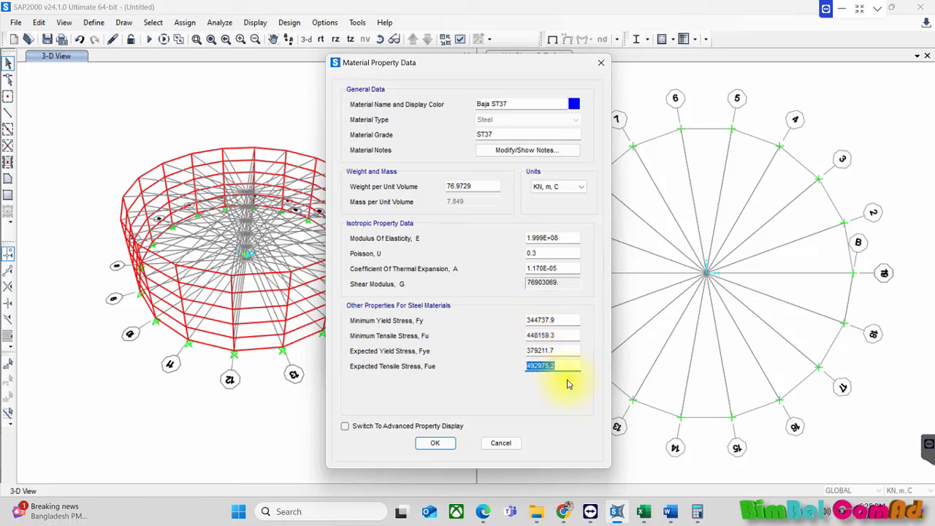
double_click(563, 334)
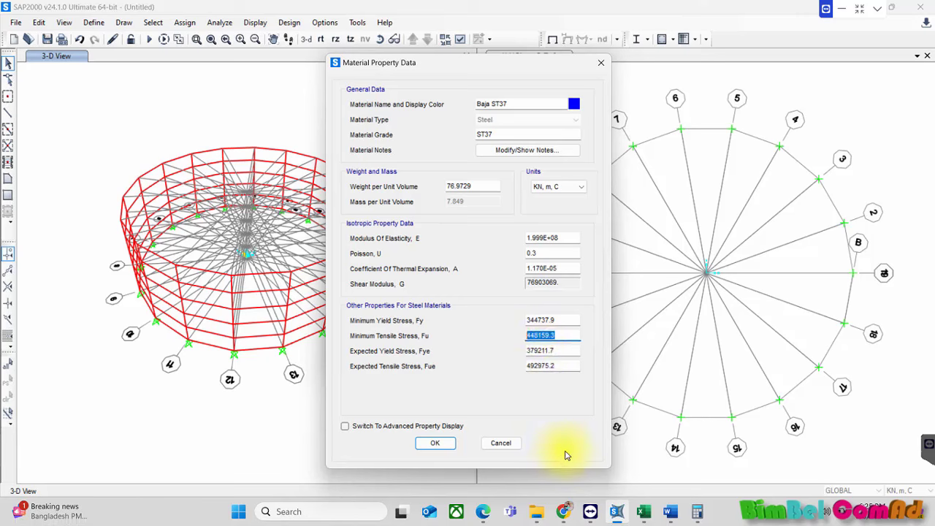
left_click(563, 513)
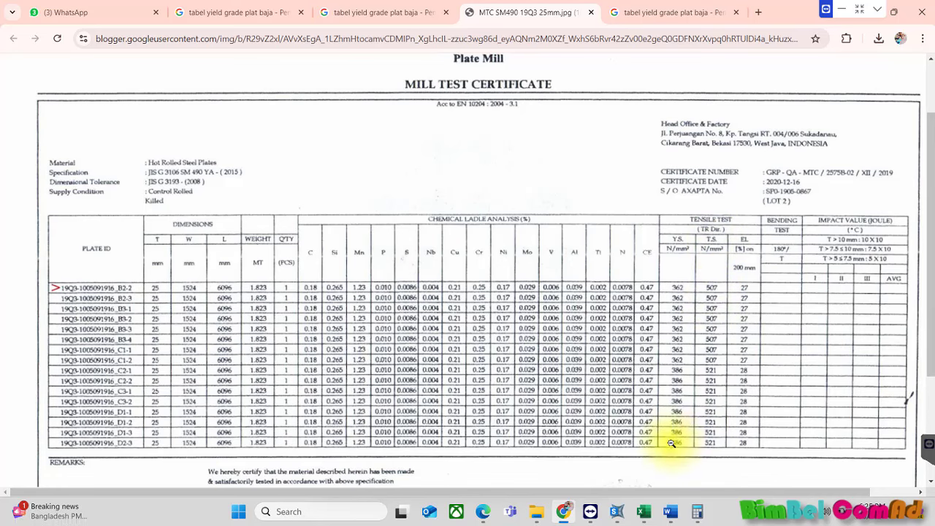
Return to SAP2000, accept the Baja ST37 properties and finish defining the materials.
left_click(622, 514)
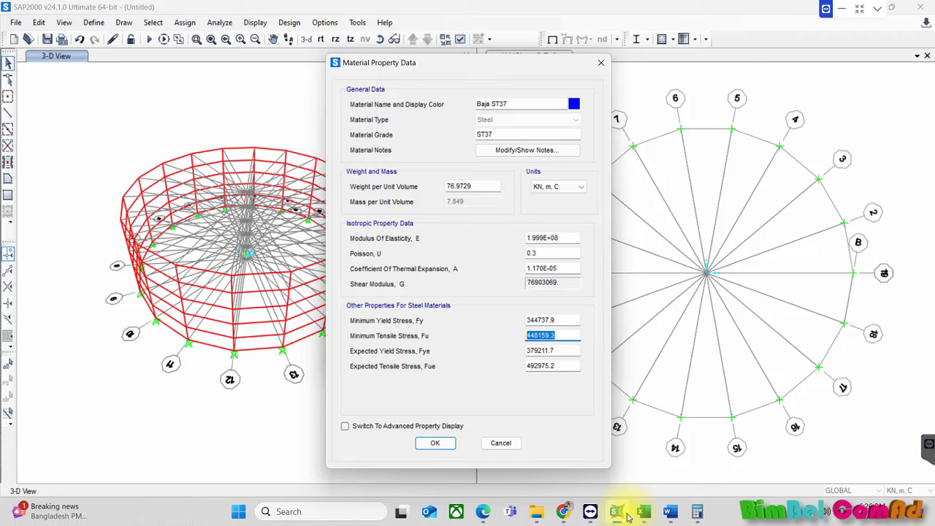
left_click(427, 445)
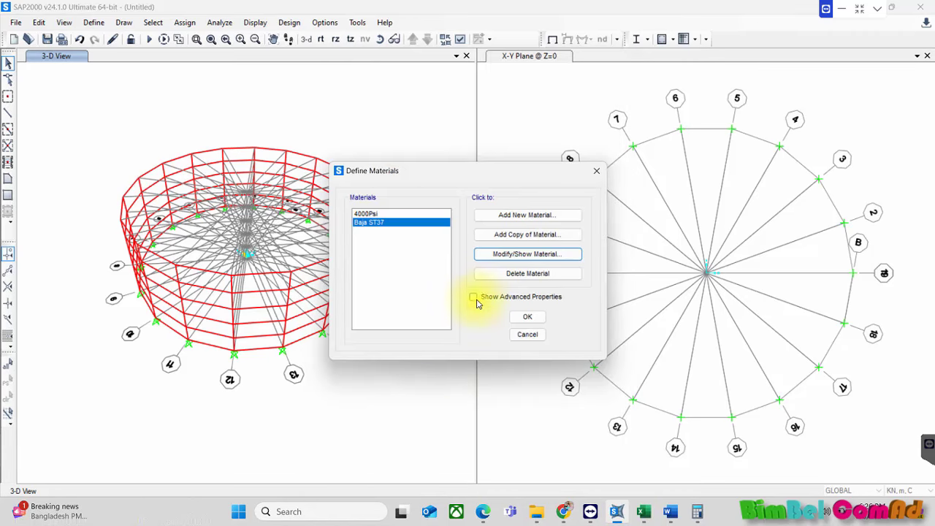
left_click(526, 317)
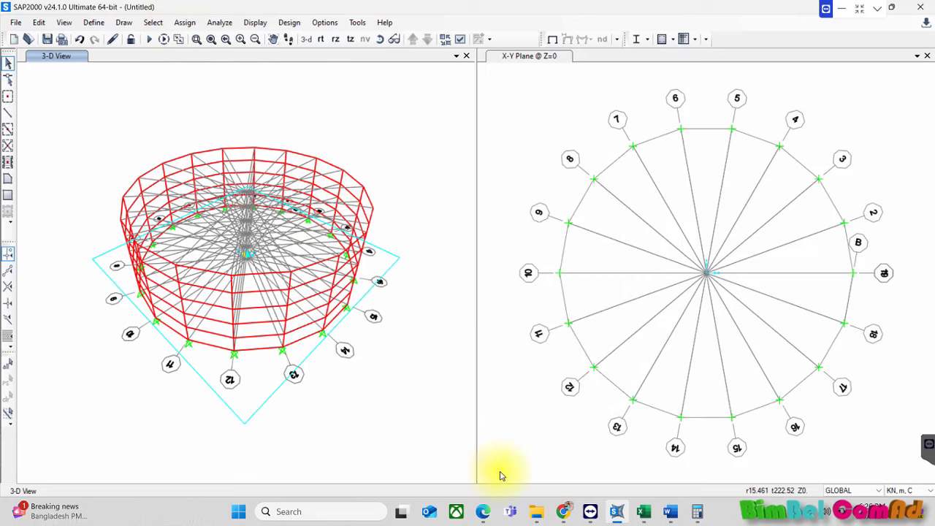
Switch to the Word tank design report and find the table of panel thicknesses and stresses per ring.
left_click(670, 513)
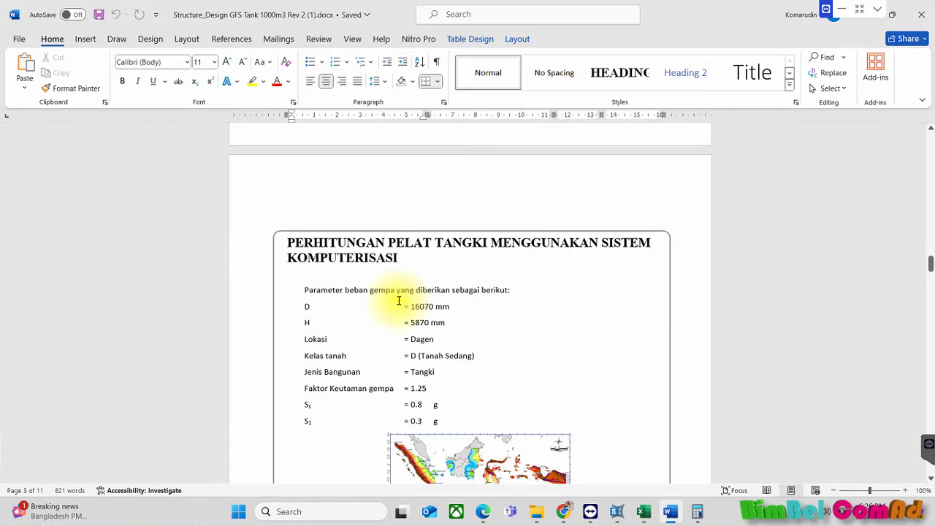
scroll(431, 348, "down", 2)
scroll(431, 348, "down", 2)
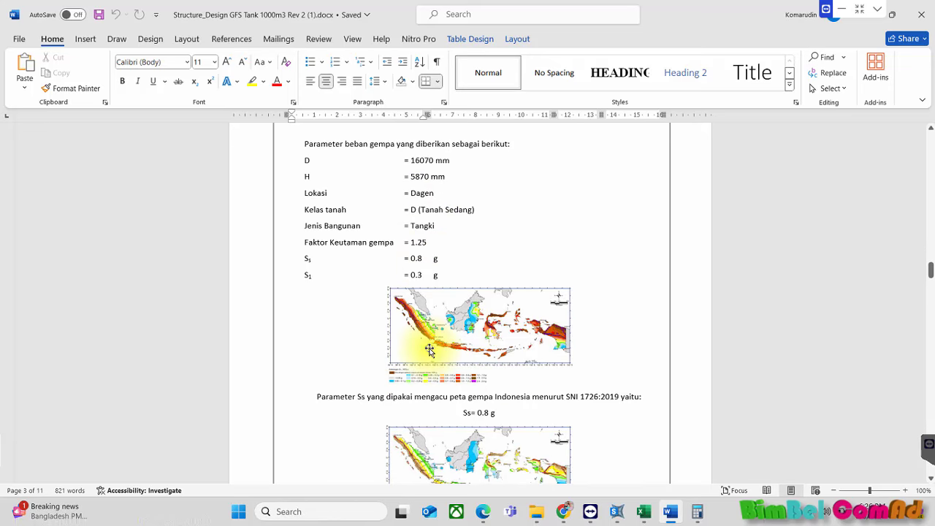
scroll(459, 333, "up", 10)
scroll(458, 332, "up", 1)
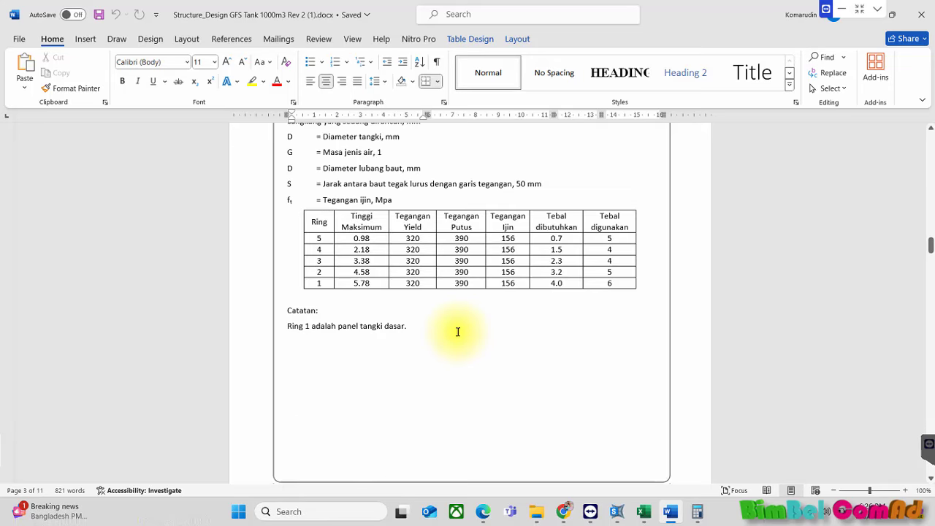
scroll(458, 331, "up", 2)
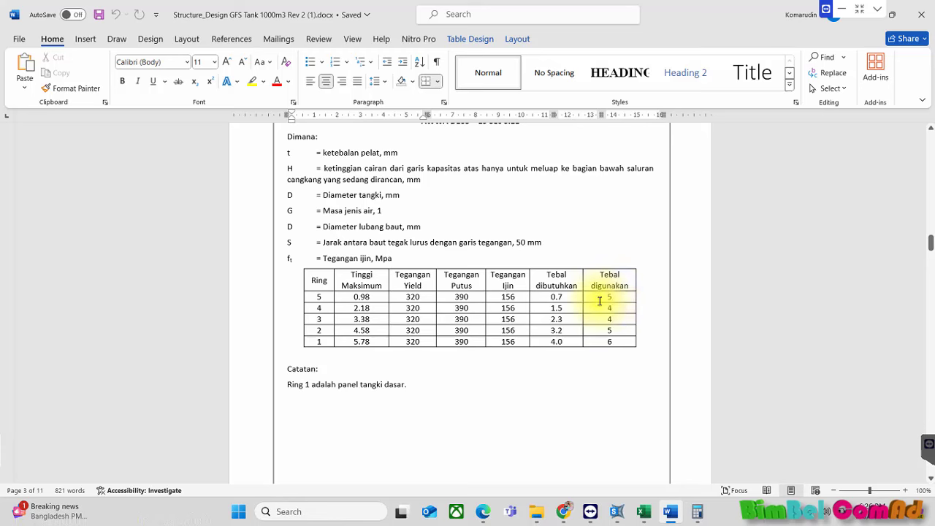
Highlight the yield stress values for rings 5 to 1 and review the plate thickness formula and its parameters.
left_click(403, 294)
key("shift+Down")
key("shift+Down")
key("shift+Down")
key("shift+Down")
key("shift+Down")
key("shift+Down")
key("shift+Up")
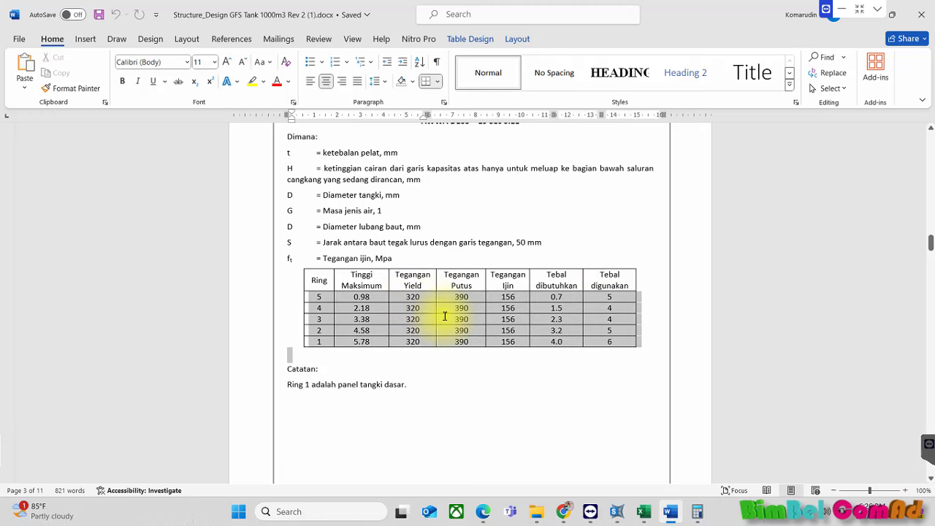
key("shift+Up")
scroll(444, 316, "up", 1)
scroll(445, 315, "up", 3)
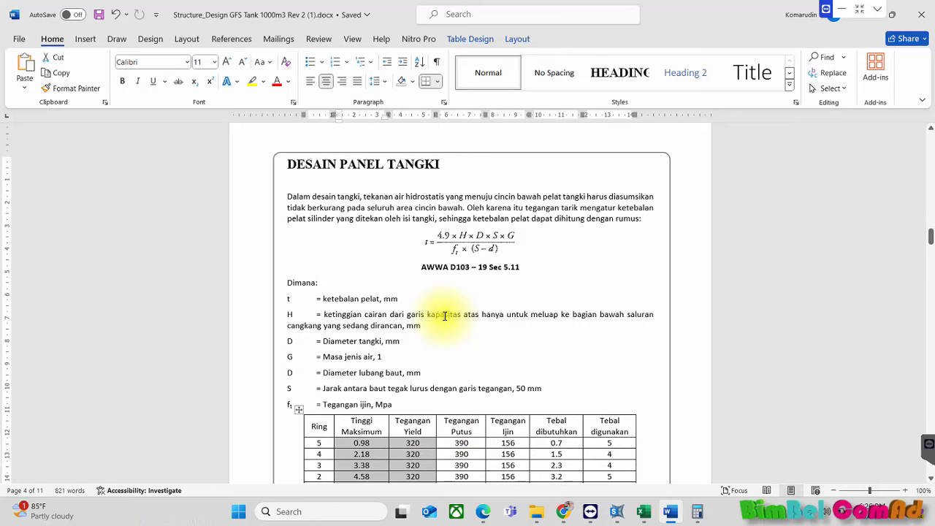
scroll(453, 314, "down", 3)
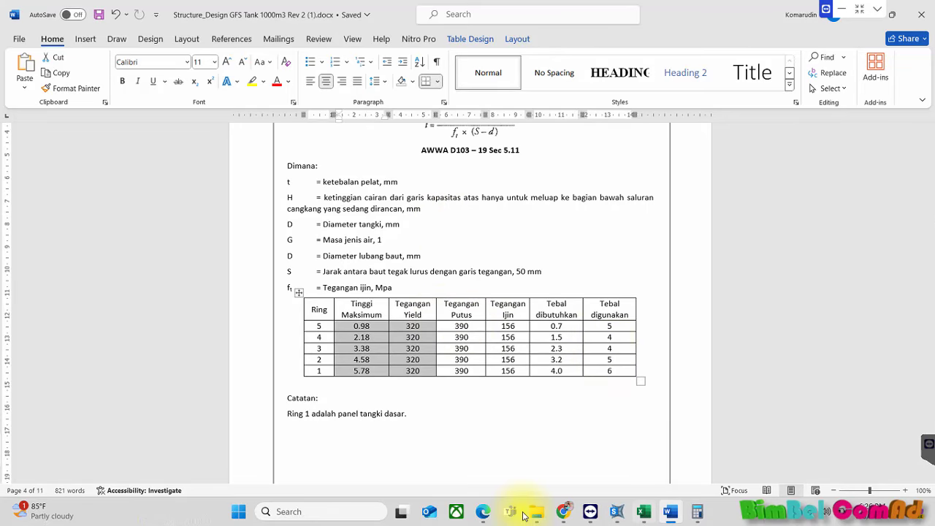
Switch to the Excel panel thickness workbook and examine the maximum height, yield, tensile and required thickness cells for the 200 m3 tank.
left_click(644, 511)
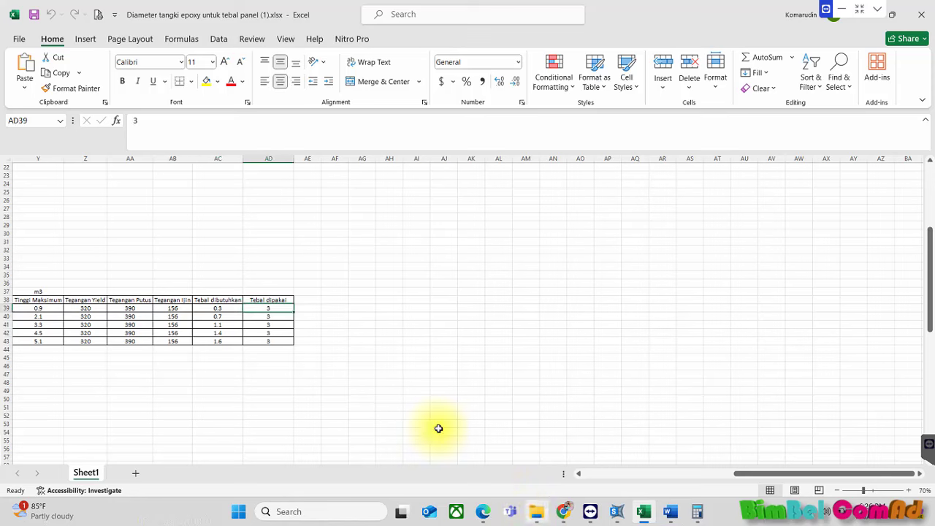
key("Left")
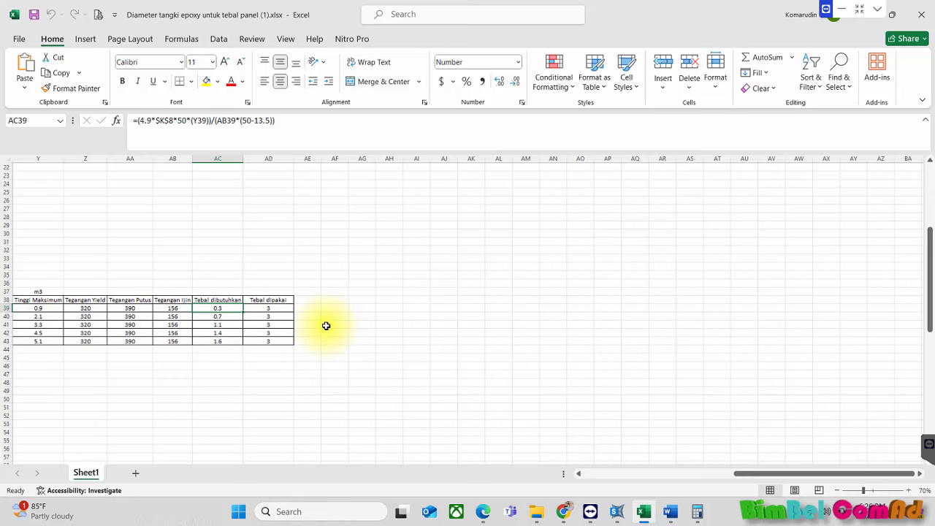
left_click(97, 307)
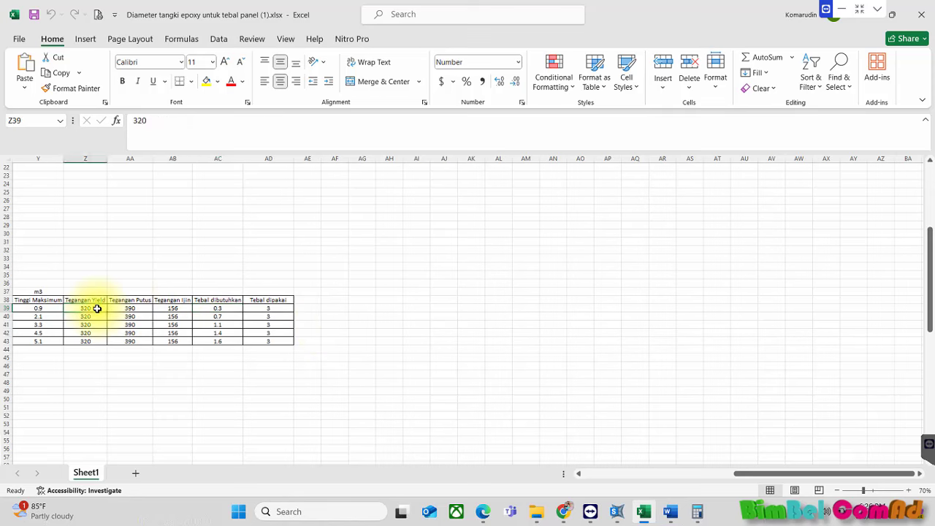
left_click(123, 308)
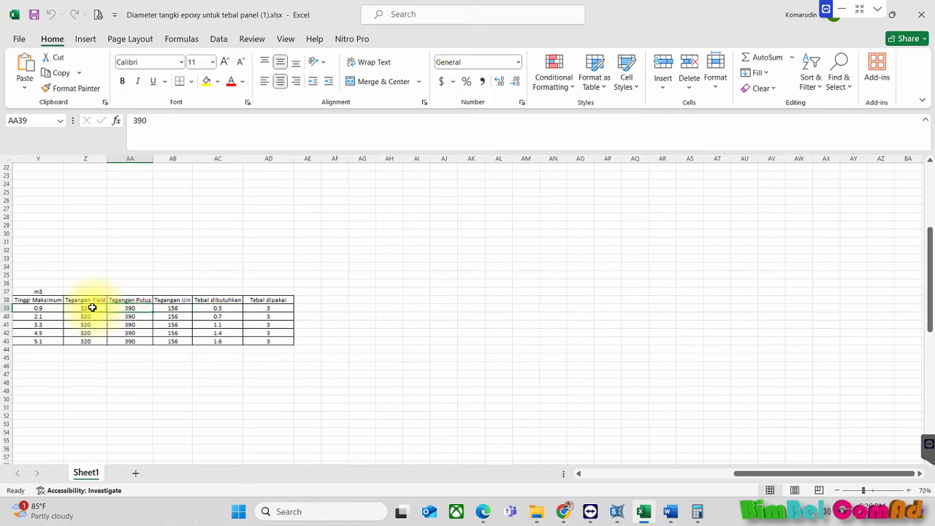
left_click(91, 308)
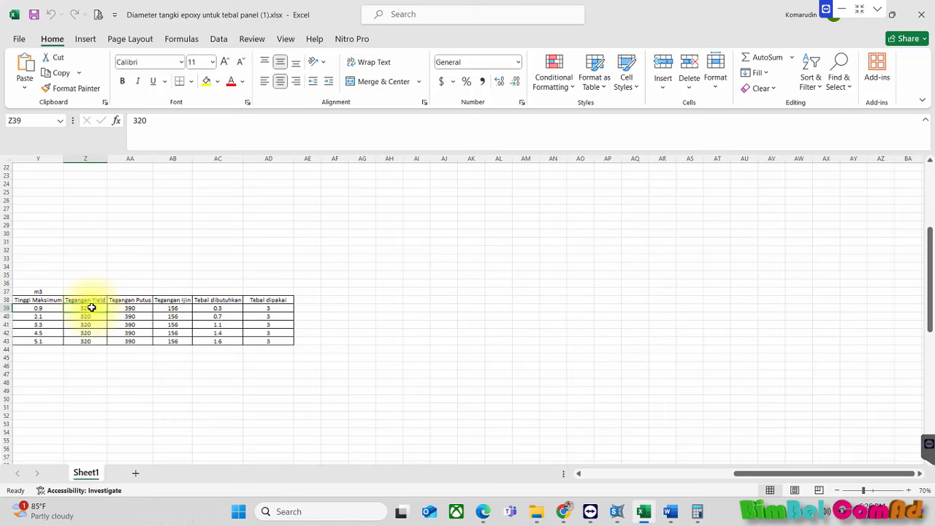
key("Right")
key("Right")
key("Left")
key("Left")
key("Left")
key("Down")
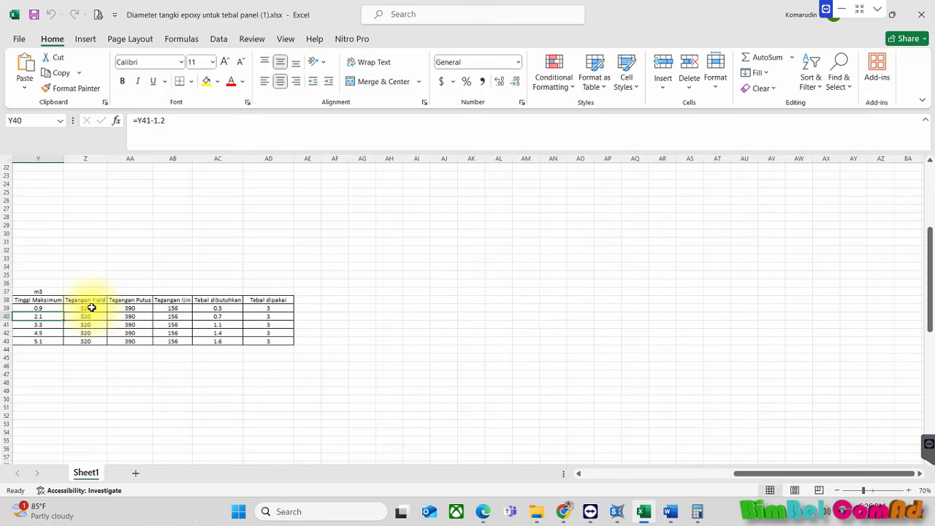
key("Up")
Compare the required and used plate thicknesses in the 200 m3 table from ring 5 down to ring 1.
key("ctrl+Right")
scroll(92, 307, "left", 2)
key("Left")
key("Down")
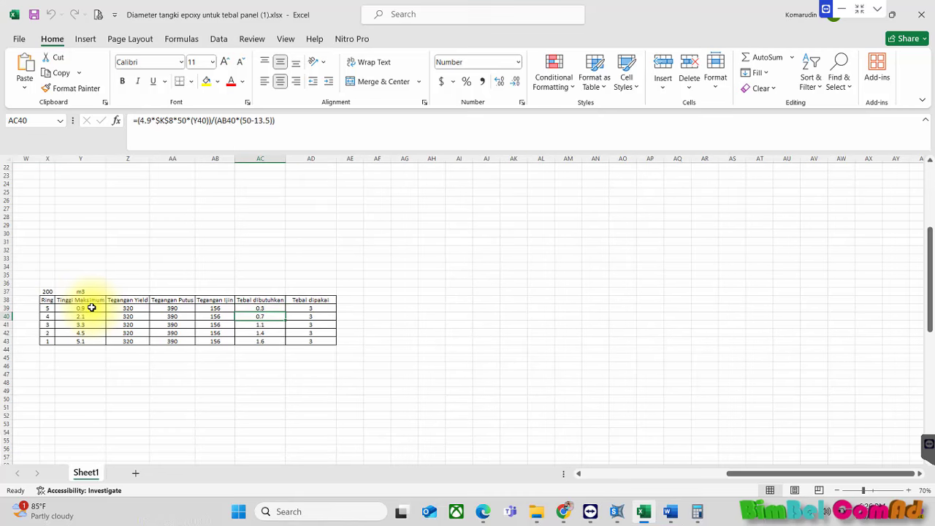
key("Up")
key("Right")
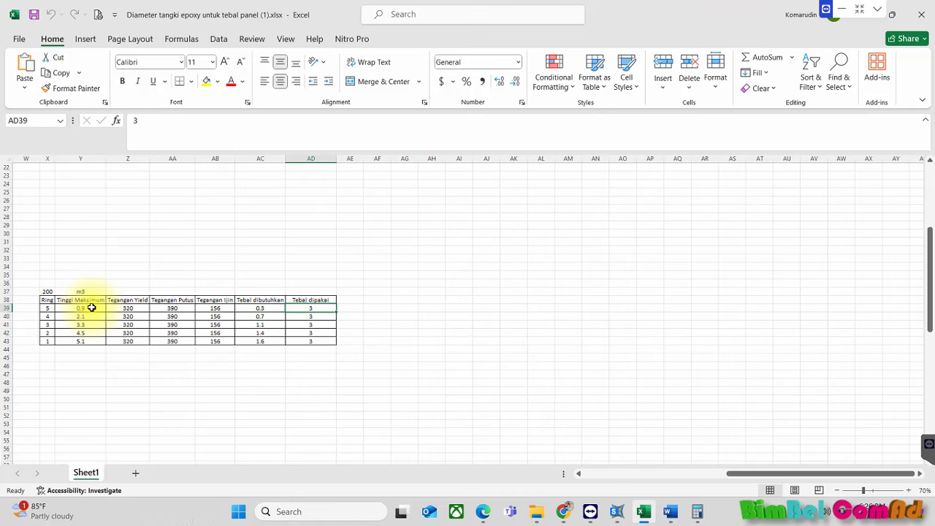
key("Down")
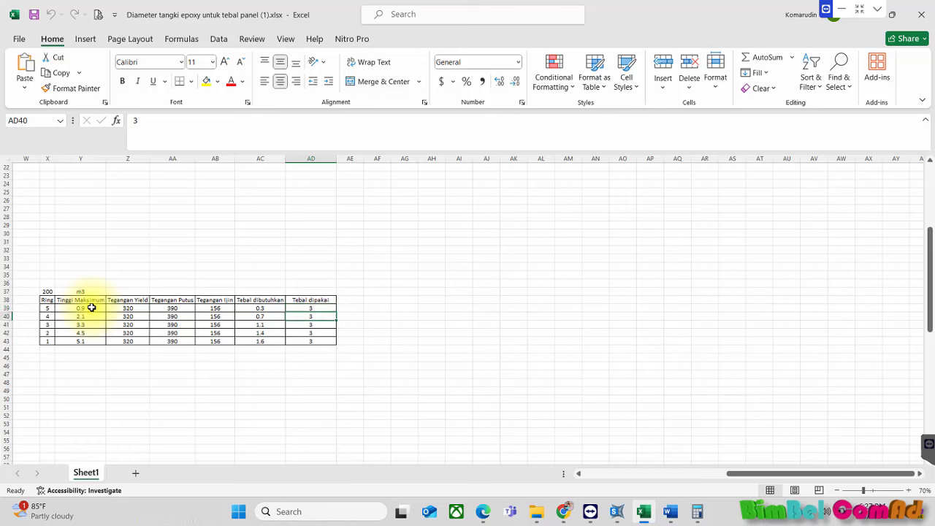
key("Left")
key("Down")
key("Down")
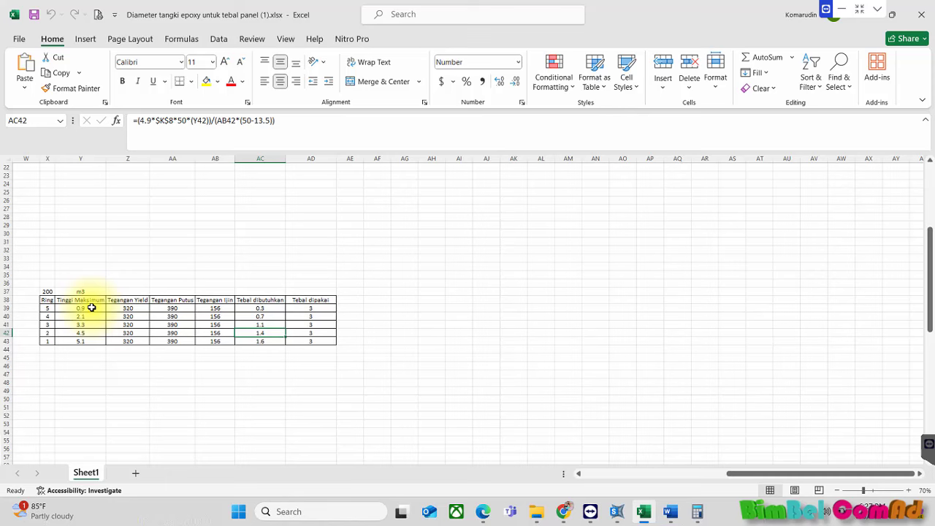
key("Down")
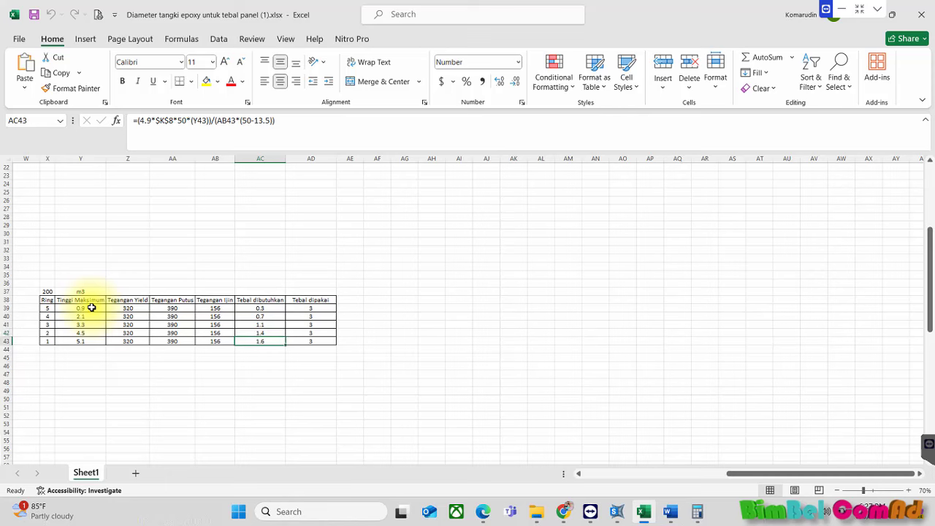
key("Right")
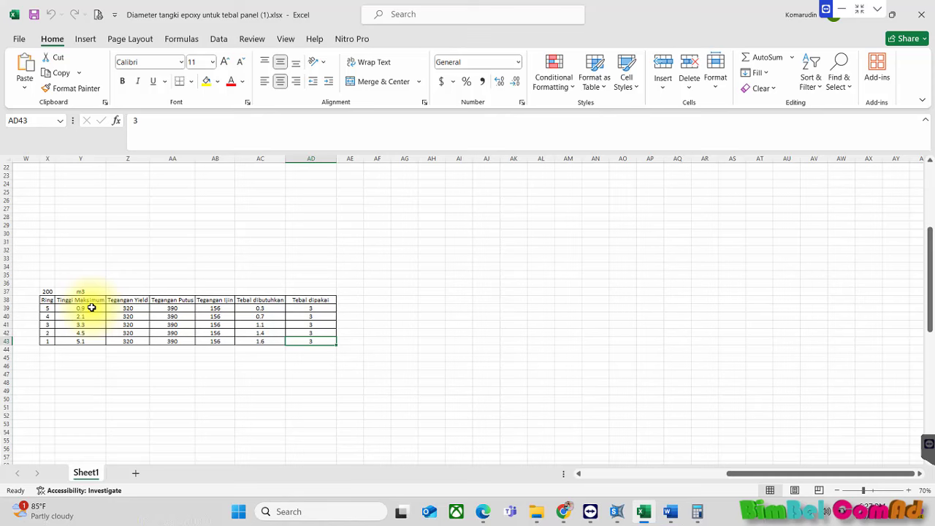
Set the used thickness to 5 for ring 1 and to 4 for rings 2, 3 and 4.
type("5")
key("Up")
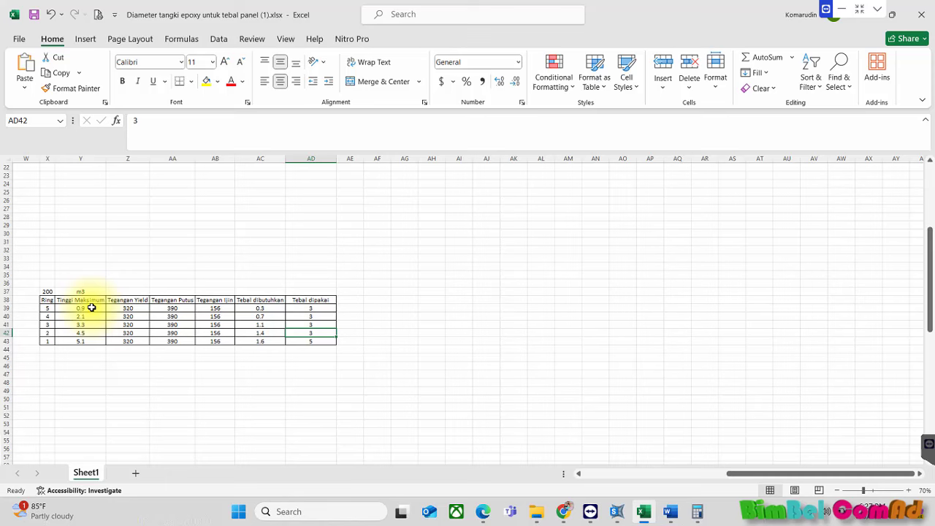
type("4")
key("Up")
type("4")
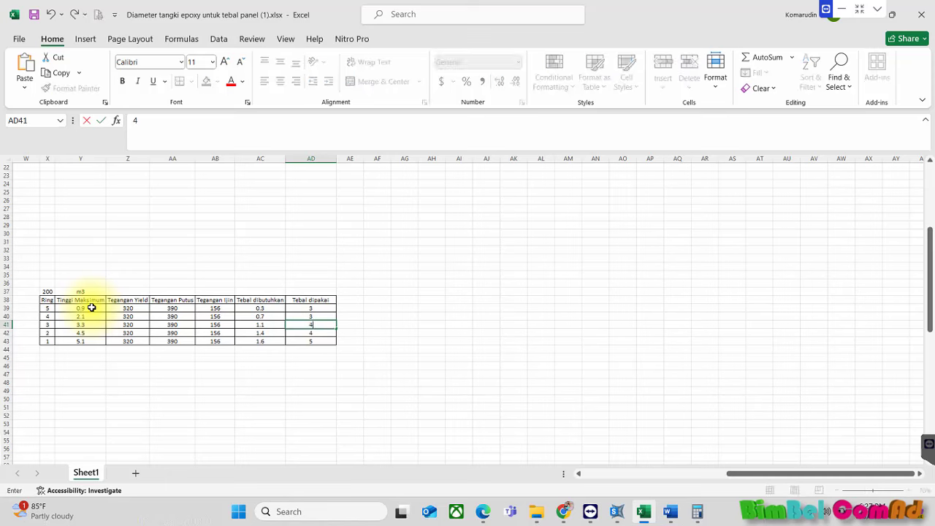
key("Up")
type("4")
key("Return")
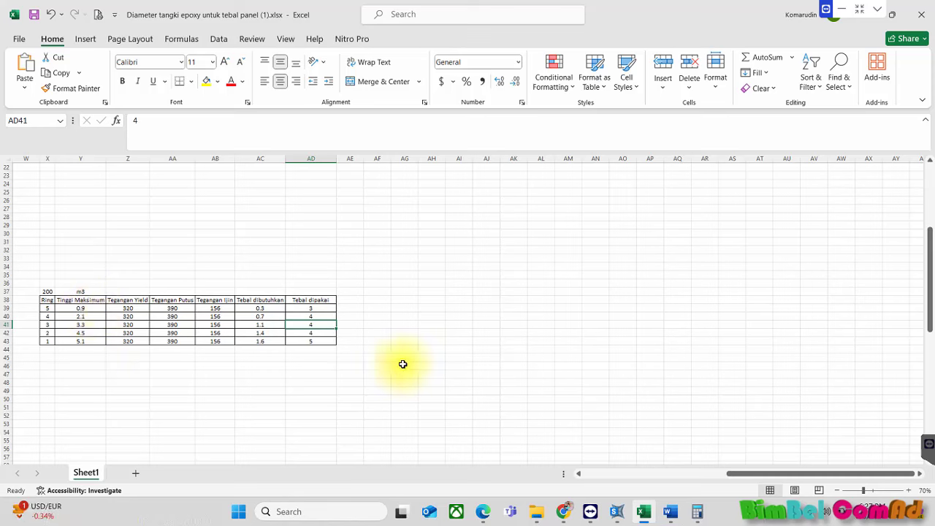
Change the used thickness to 4 for ring 1 and to 3 for ring 4.
left_click(403, 364)
left_click(328, 343)
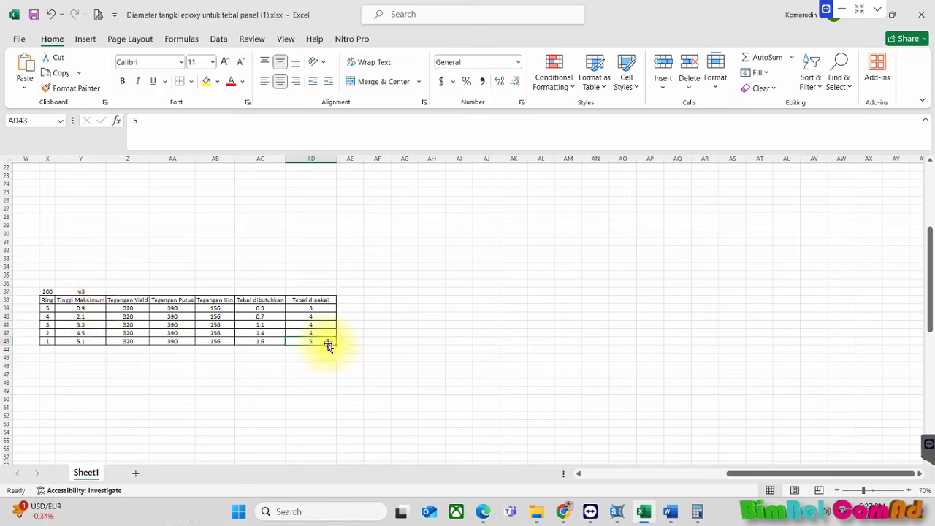
type("4")
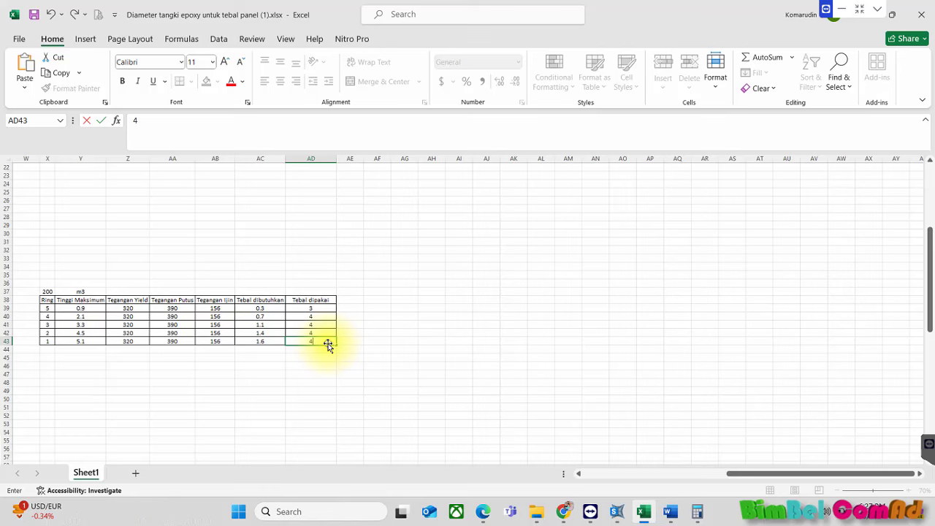
key("Up")
key("Up")
key("Up")
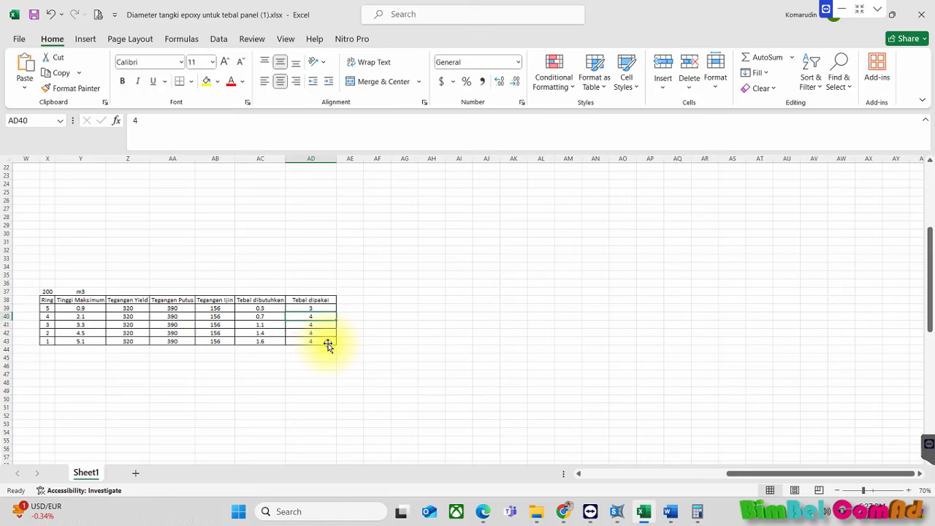
type("3")
key("Return")
Set the used thickness of rings 1, 2 and 3 to 3 and highlight the required thicknesses of all five rings.
left_click(322, 341)
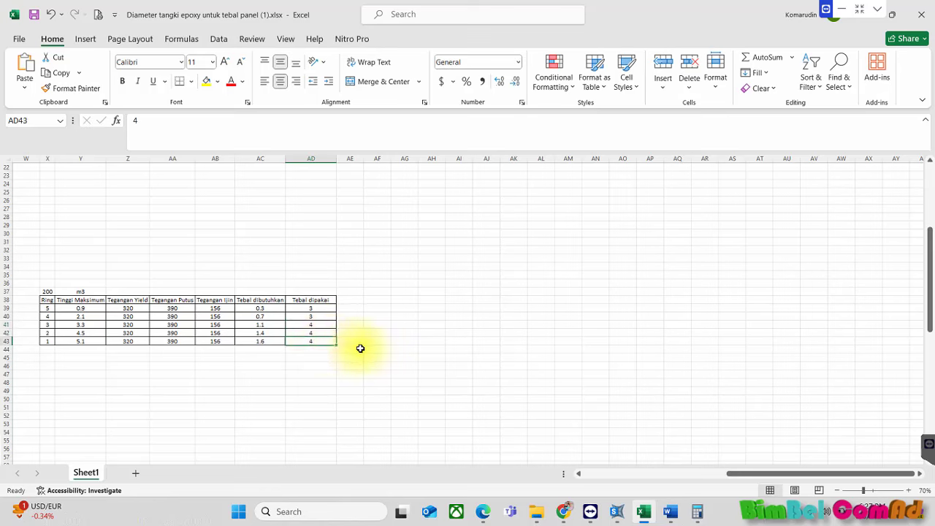
type("3")
key("Up")
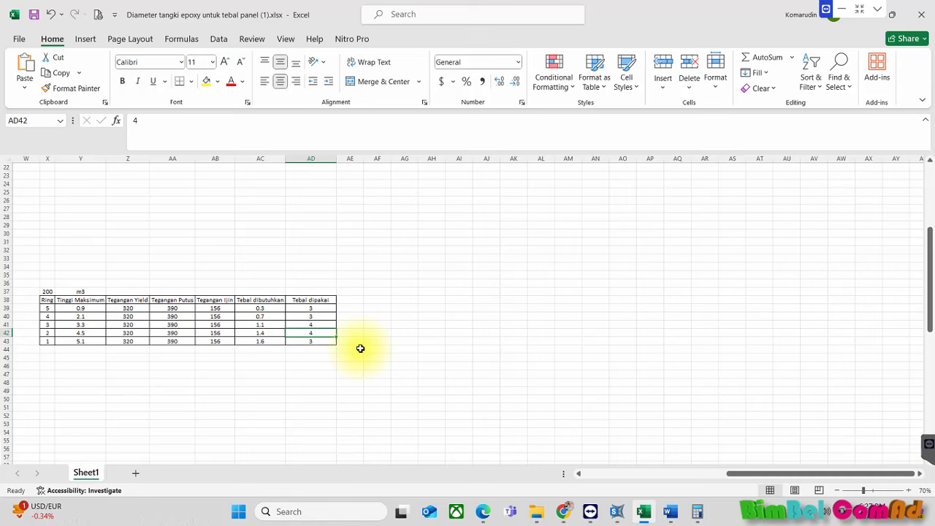
type("3")
key("Up")
type("3")
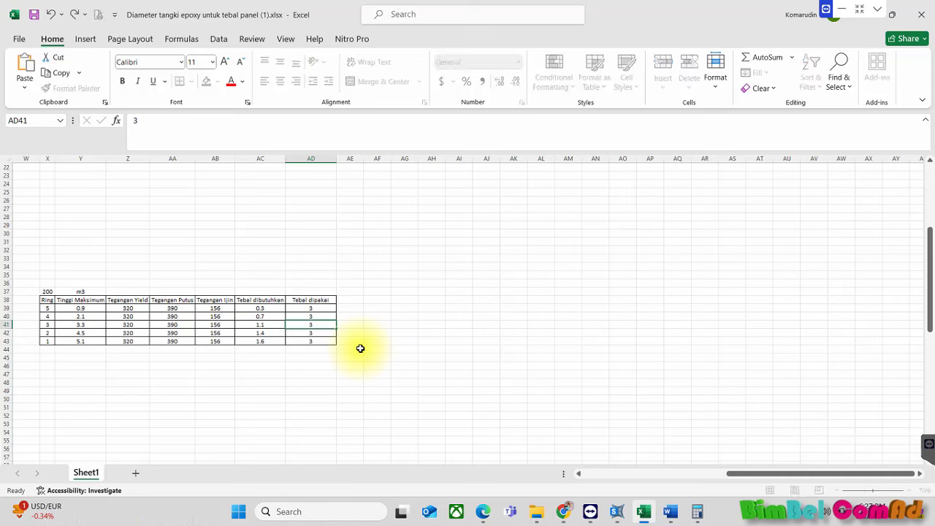
key("Return")
left_click_drag(263, 309, 260, 340)
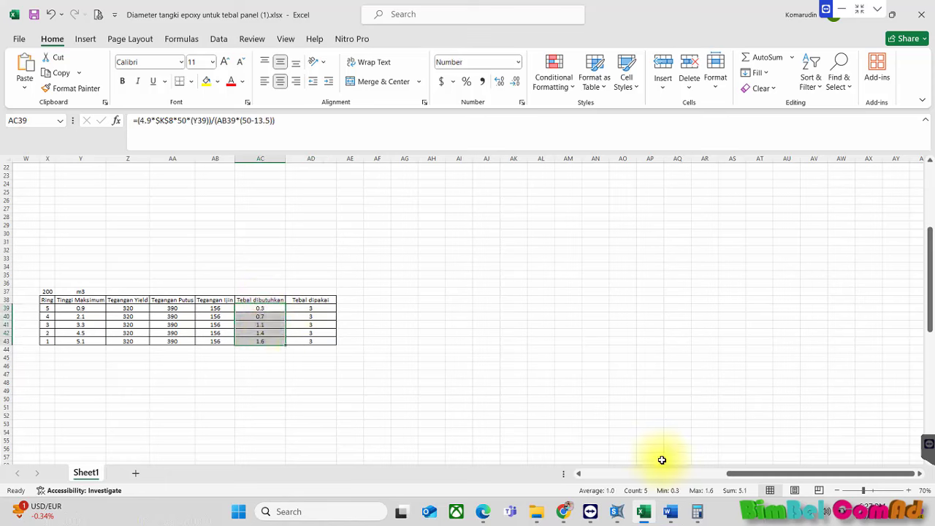
Switch to SAP2000 and open the area section definitions.
mouse_move(669, 517)
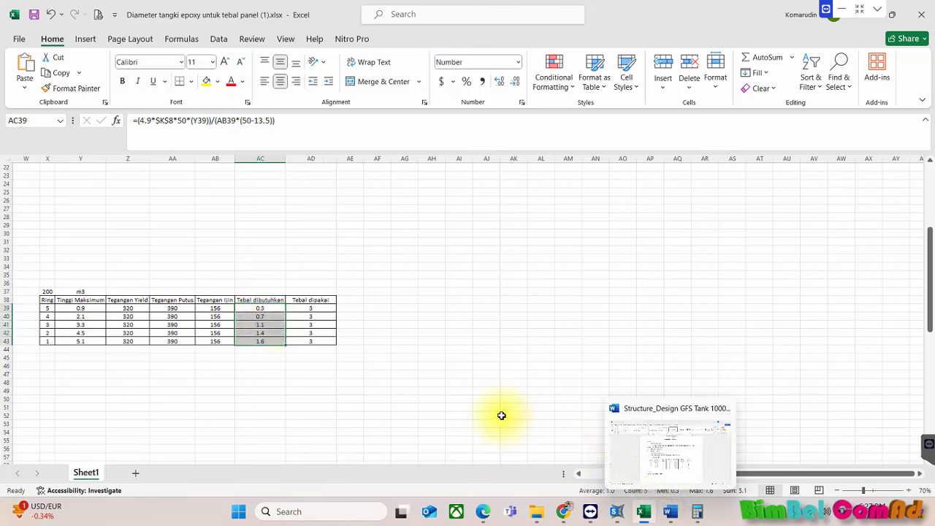
left_click(617, 513)
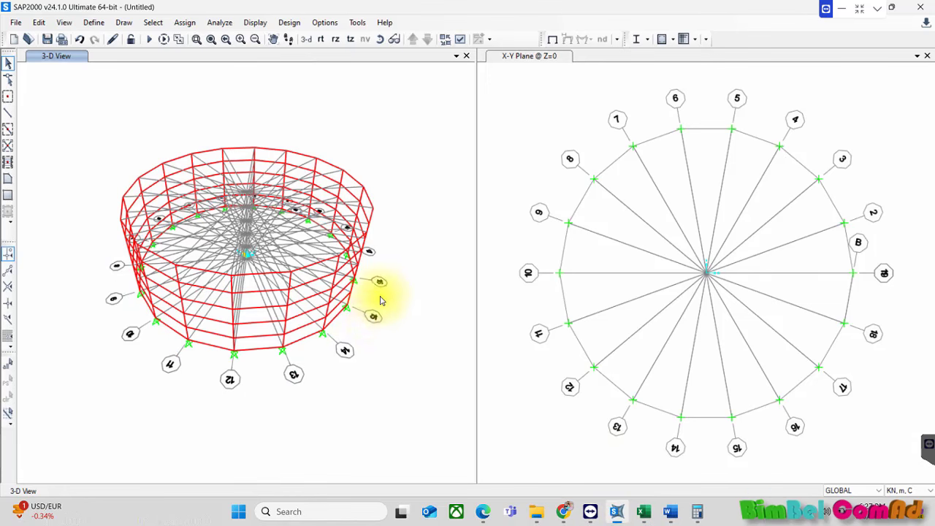
left_click(93, 23)
key("Down")
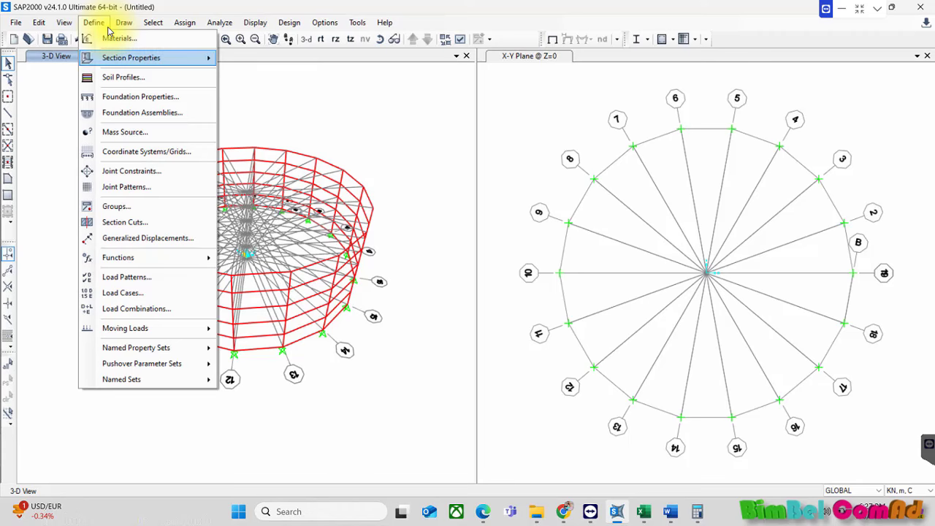
key("Right")
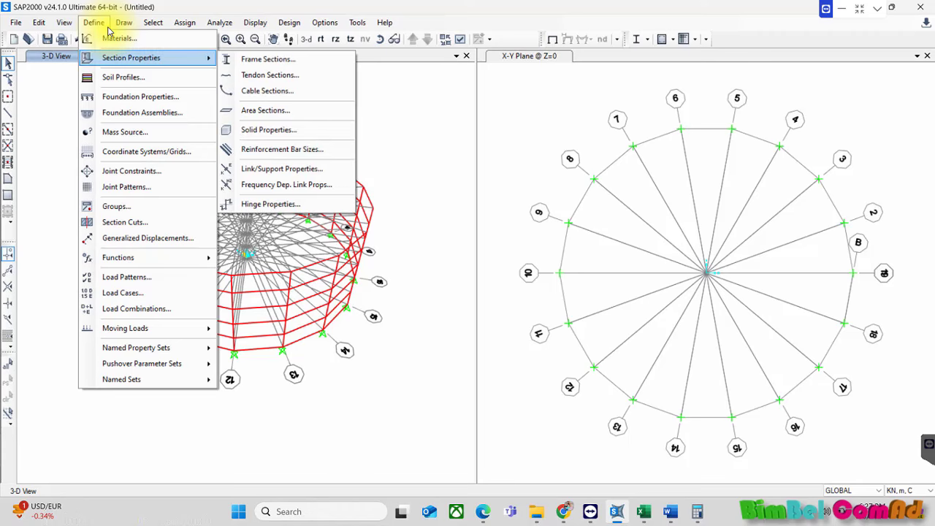
key("Down")
key("Down")
key("Down")
key("Return")
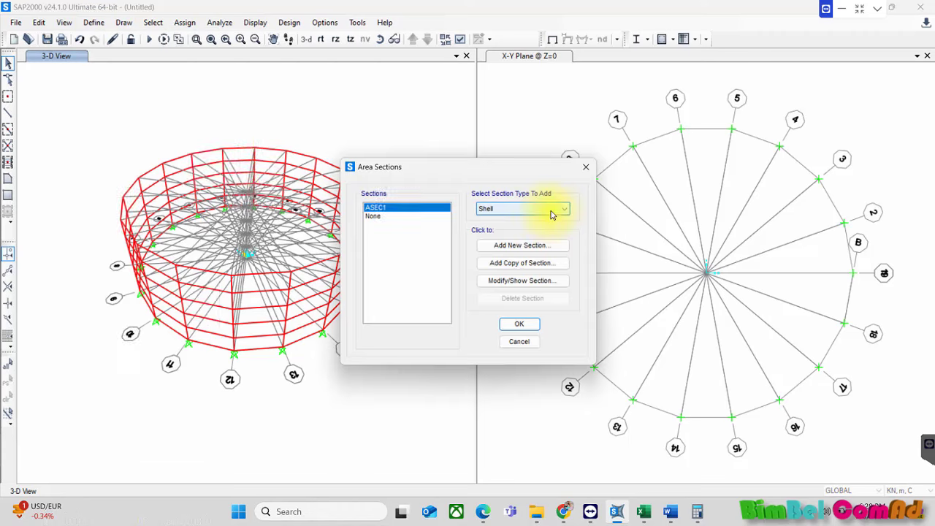
left_click(532, 263)
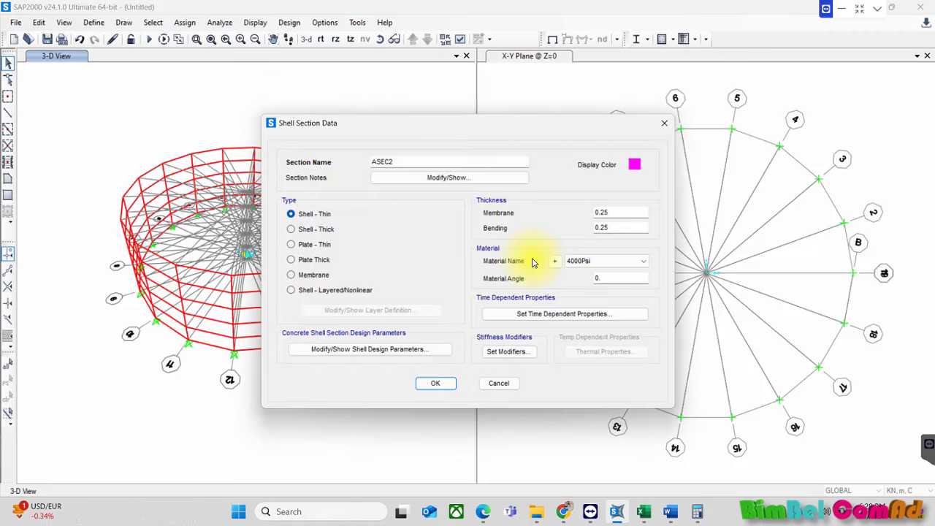
left_click(496, 383)
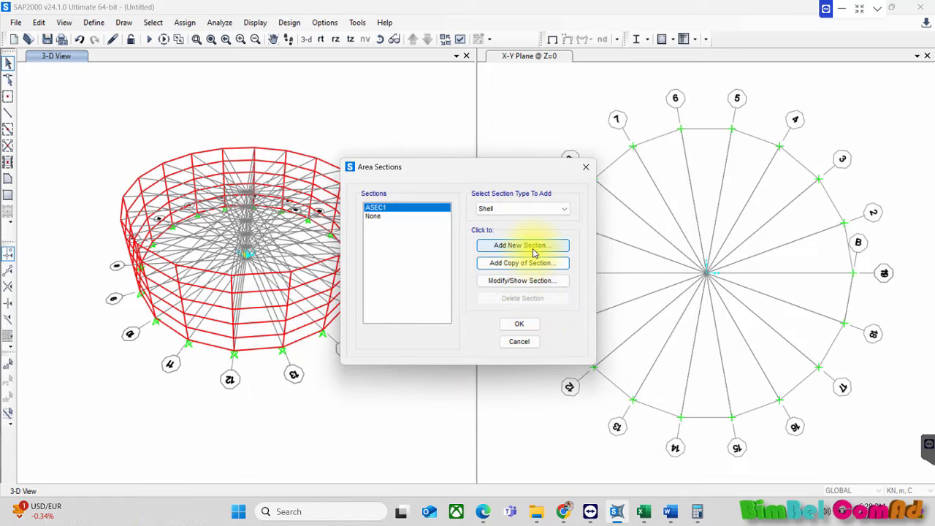
Add a new area section named "Pelat 3 mm" and set its type to Plate - Thin.
left_click(533, 254)
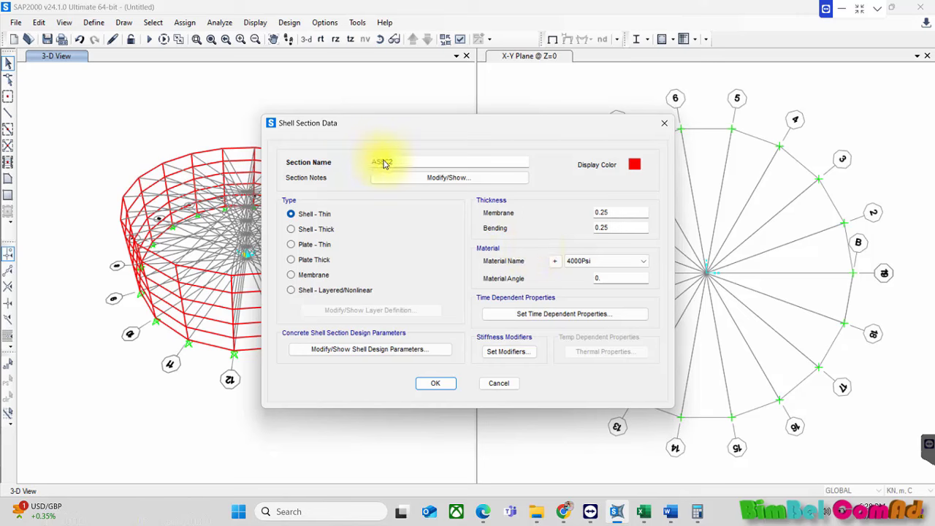
left_click_drag(412, 161, 332, 163)
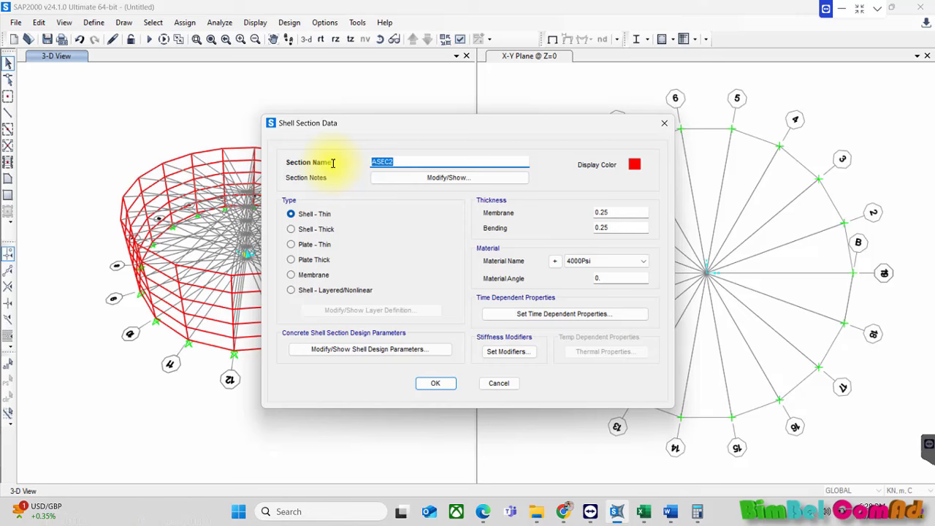
type("Pelat 3mm")
double_click(393, 162)
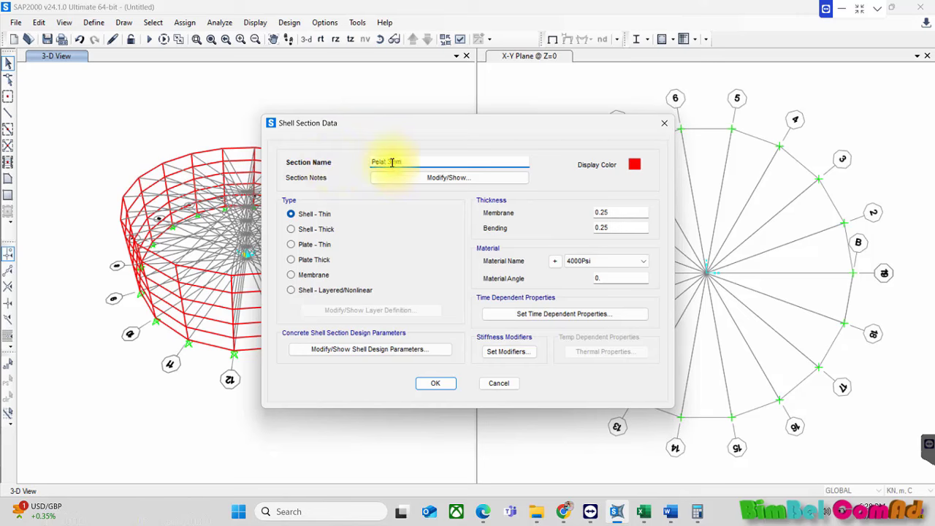
type("3 mm")
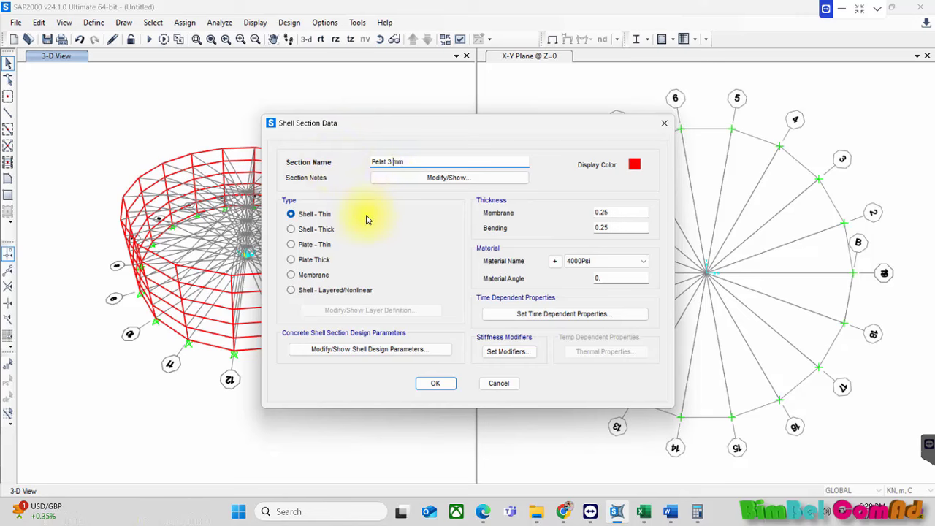
left_click(291, 246)
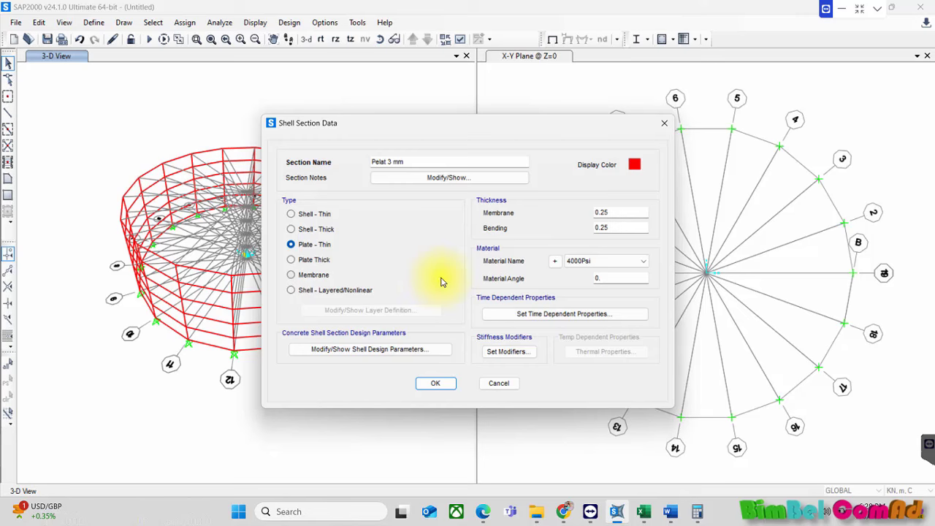
Set both the membrane and bending thickness of the Pelat 3 mm section to 0.003.
left_click(615, 212)
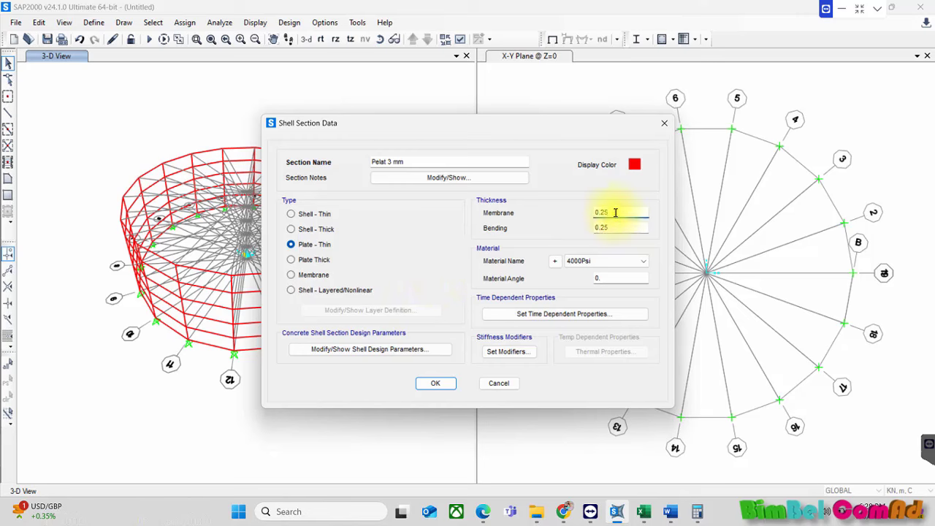
key("BackSpace")
key("BackSpace")
key("BackSpace")
type(".00")
key("BackSpace")
type("30")
key("BackSpace")
key("BackSpace")
type("03")
key("Tab")
key("BackSpace")
key("BackSpace")
type("003")
key("Tab")
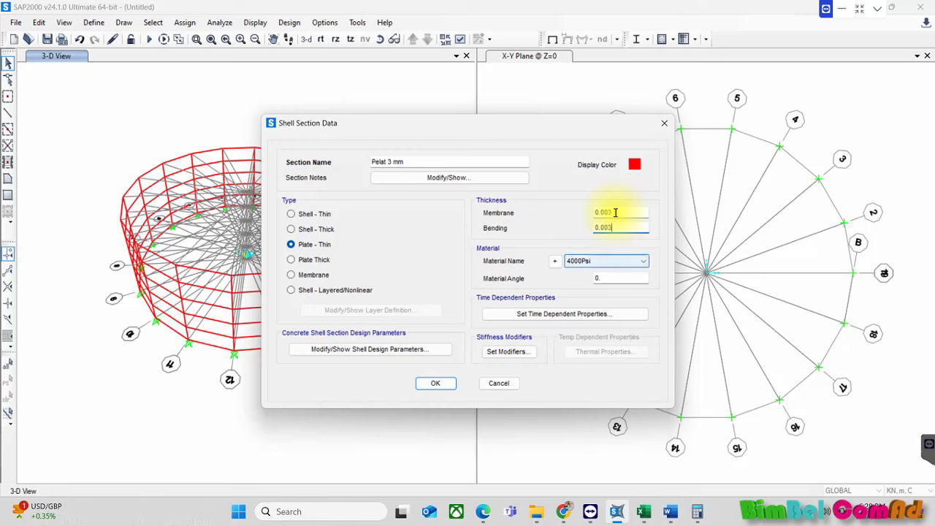
Set the plate section's material to Baja ST37 and accept the section and the area section definitions.
key("alt+Down")
key("Down")
key("Return")
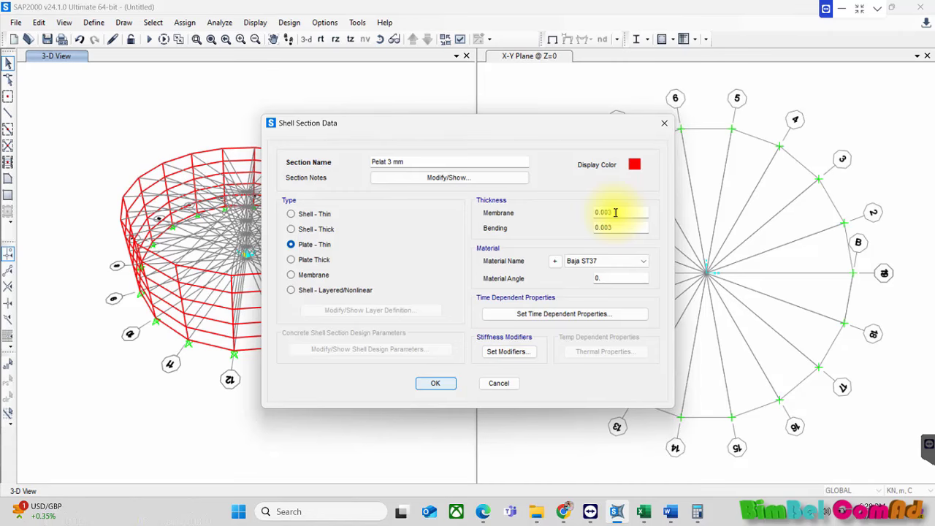
key("Return")
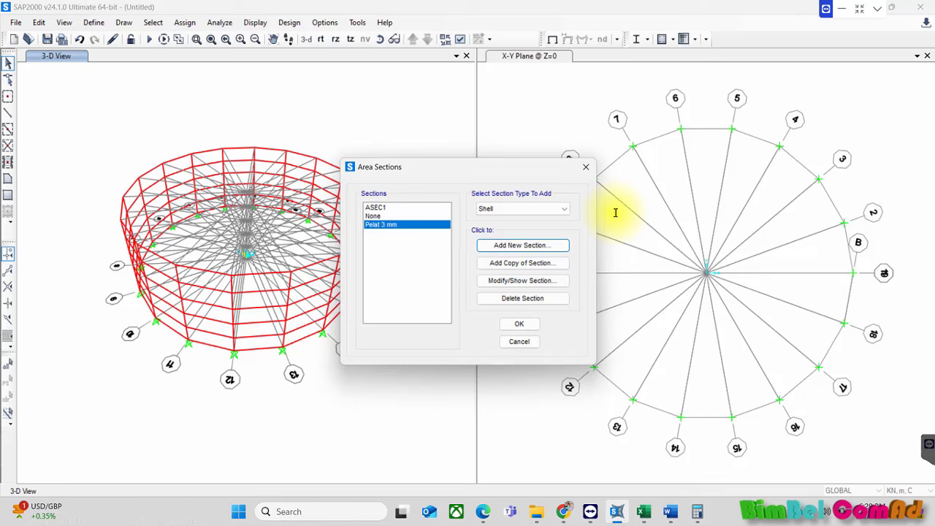
key("Return")
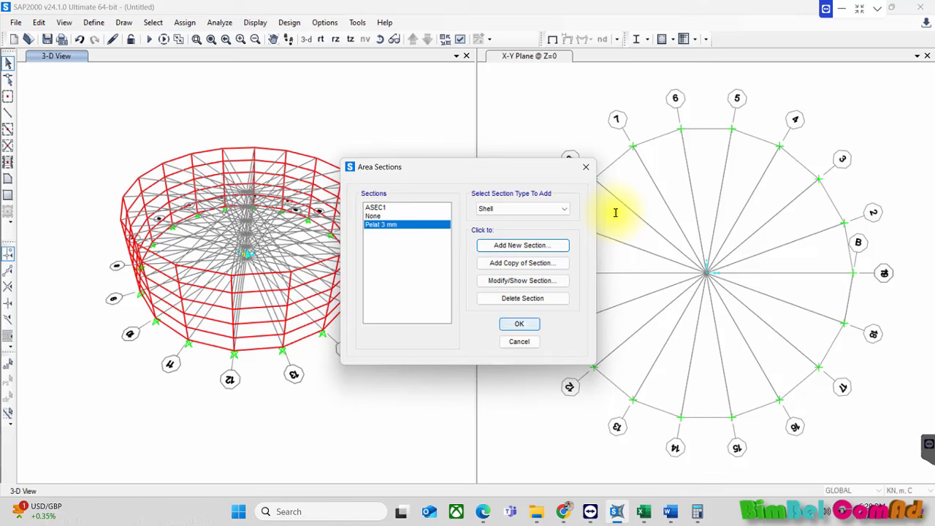
Check which section is assigned to one of the upper front wall panels of the tank.
left_click_drag(94, 129, 396, 369)
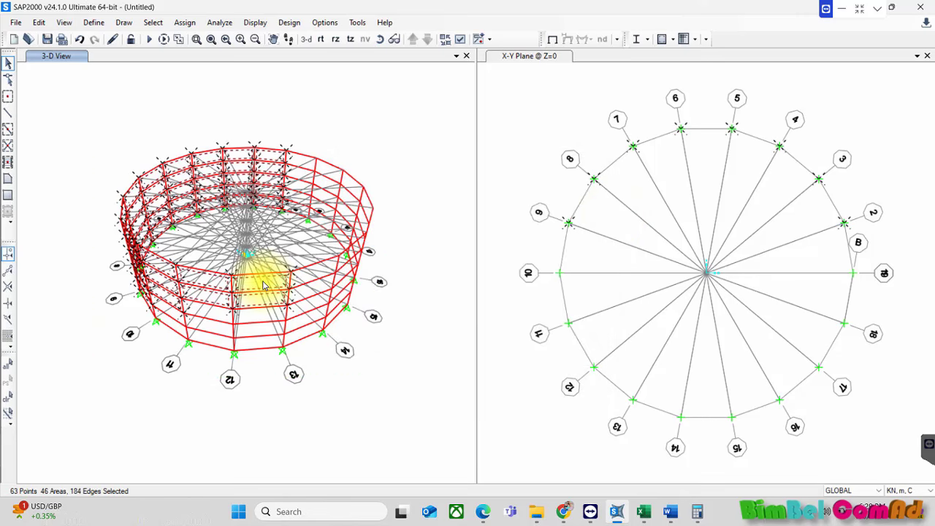
right_click(264, 285)
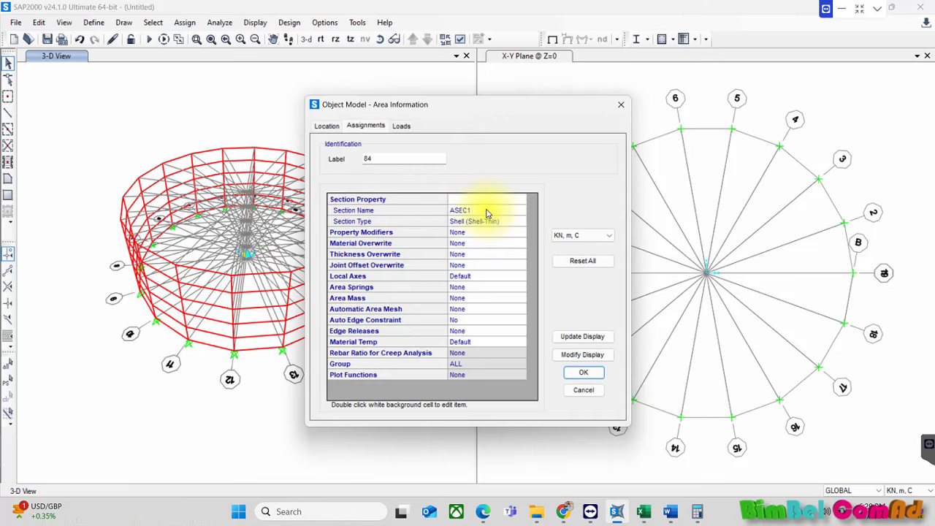
left_click(583, 373)
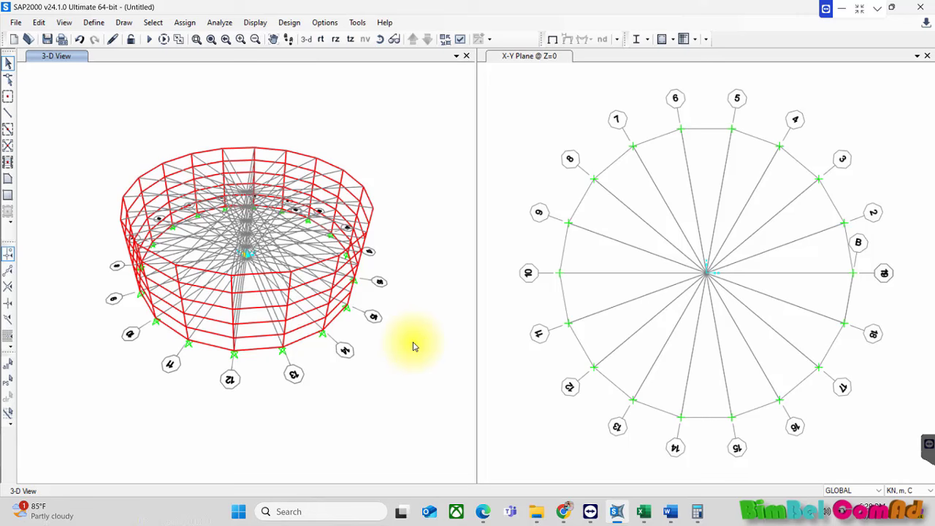
Assign the Pelat 3 mm section to all wall areas of the tank and check the assignment on one panel.
left_click_drag(227, 259, 448, 417)
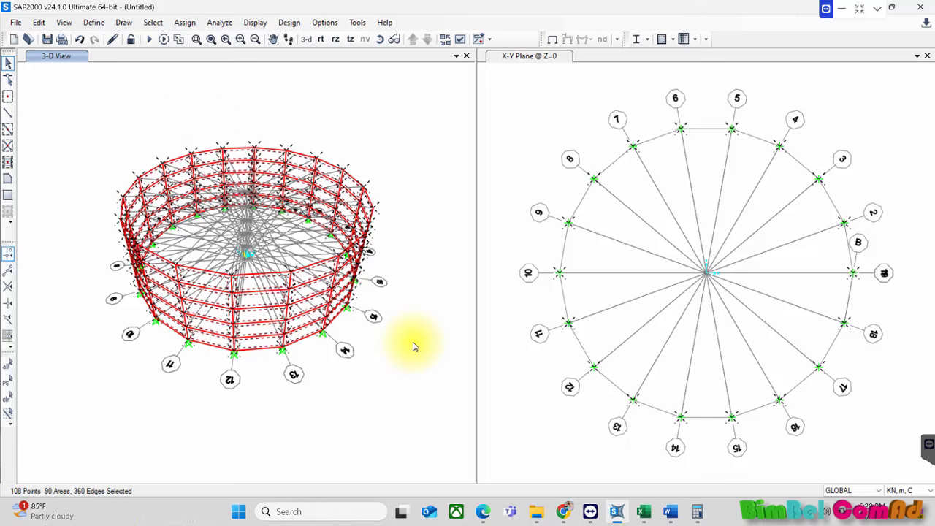
key("alt+a")
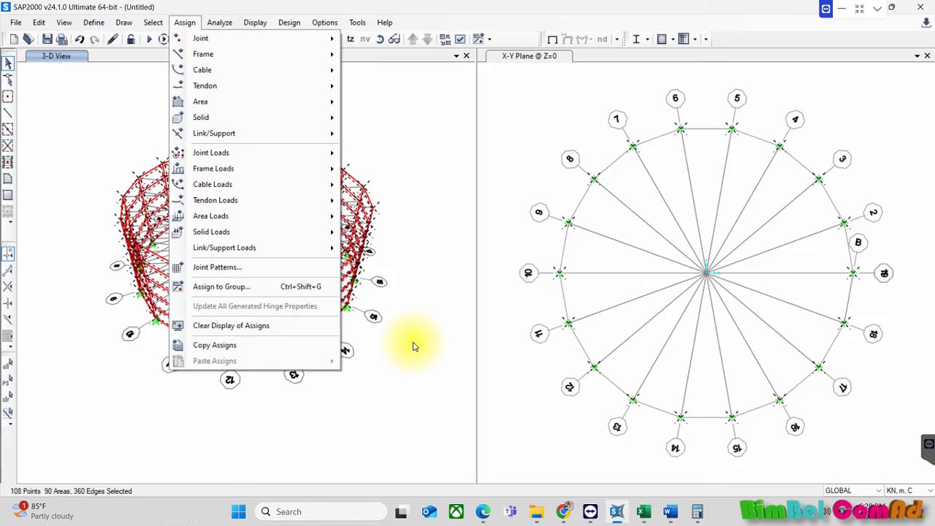
key("Down")
key("Down")
key("Down")
key("Down")
key("Down")
key("Right")
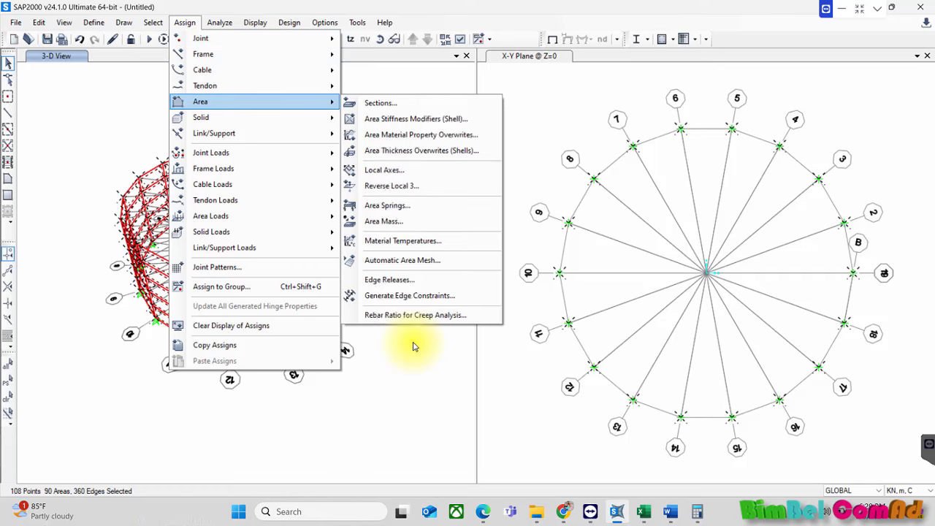
key("Down")
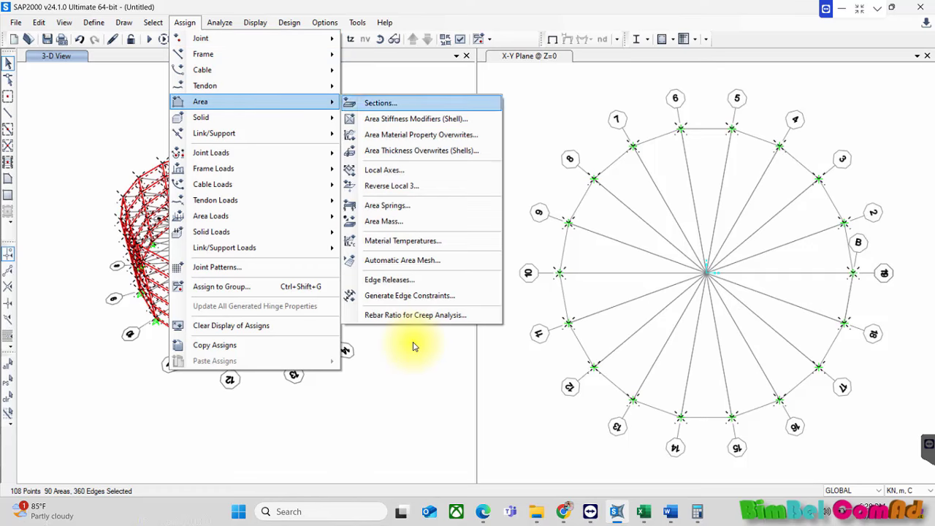
key("Return")
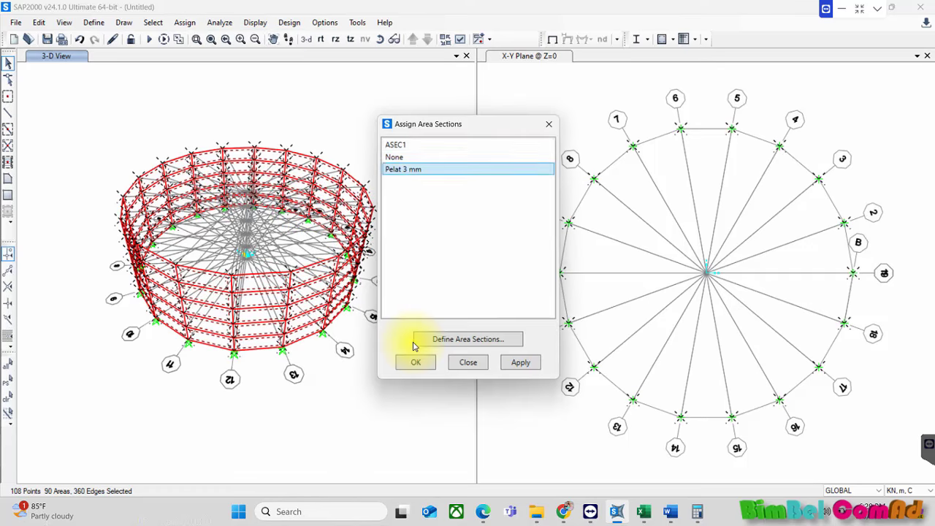
key("Return")
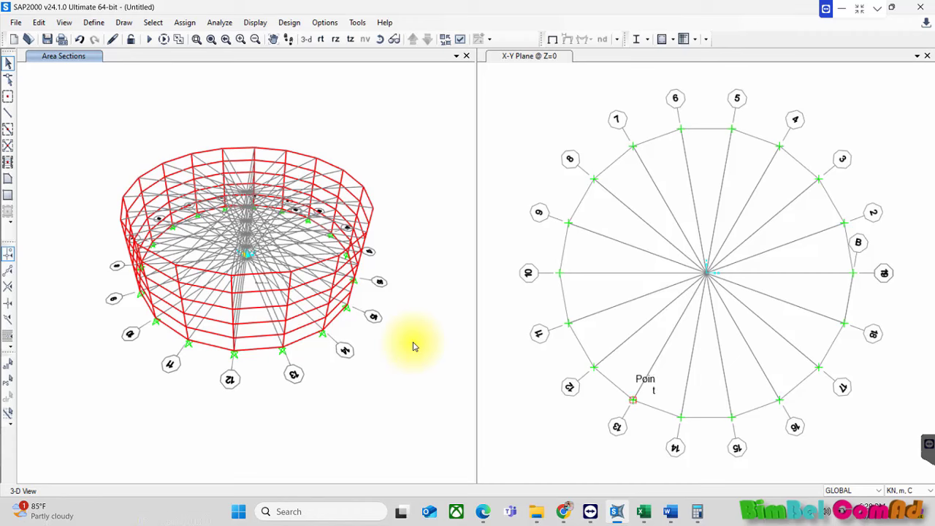
right_click(413, 346)
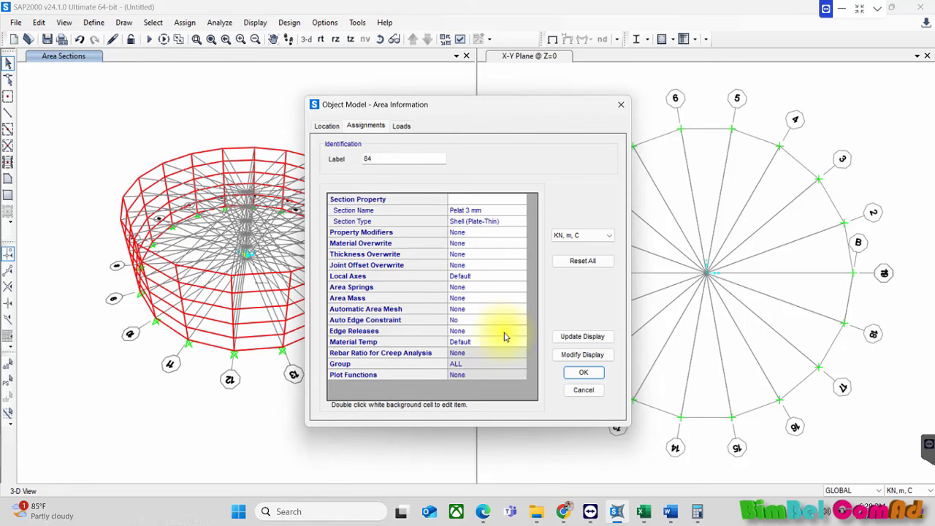
left_click(568, 386)
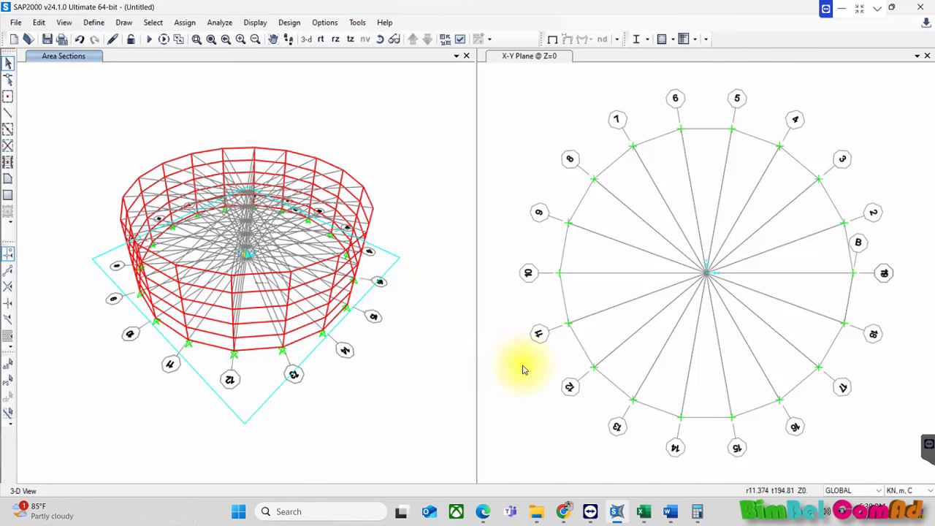
Switch to the Chrome browser and search Google for "rumus tekanan hidrostatis".
left_click(289, 39)
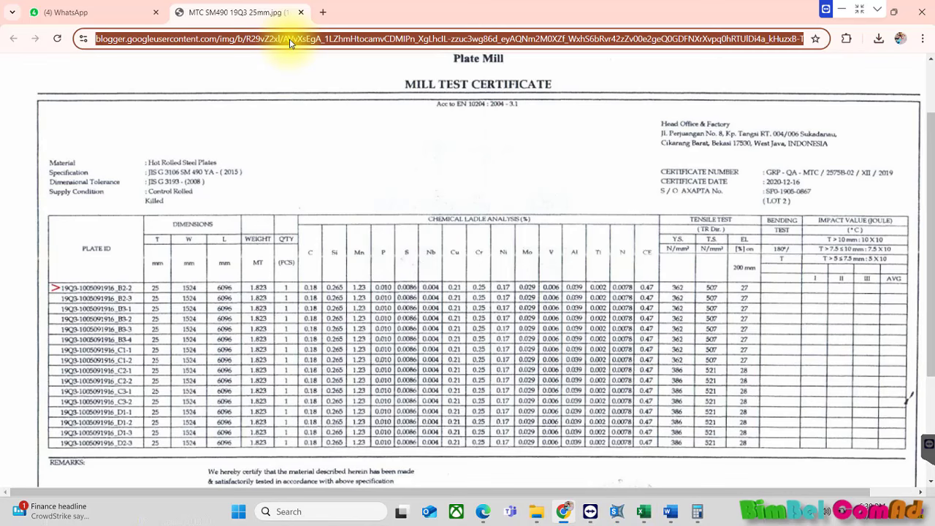
key("BackSpace")
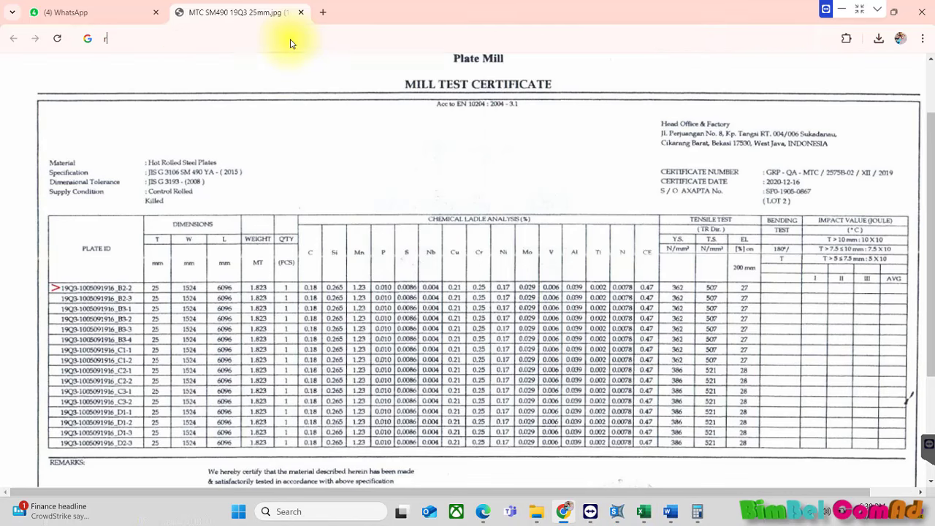
type("rumsu")
key("BackSpace")
key("BackSpace")
type("us")
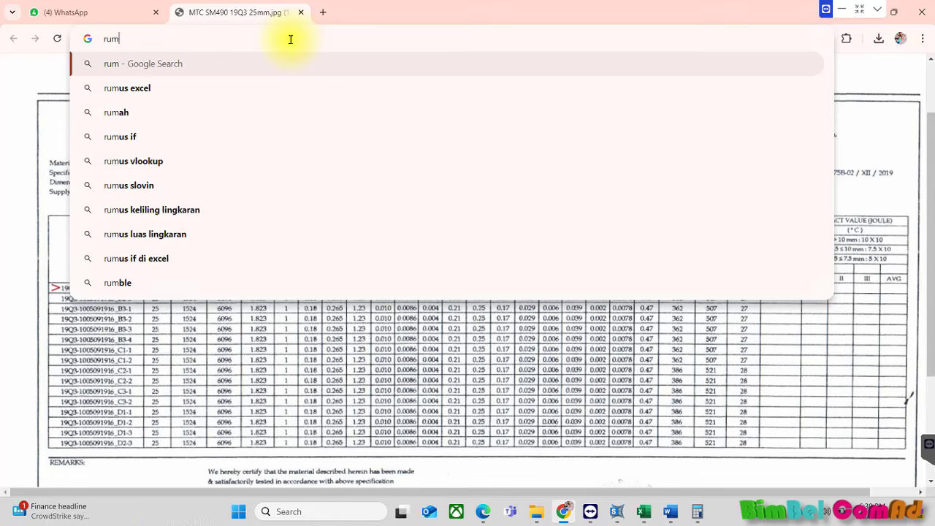
type(" tekanan")
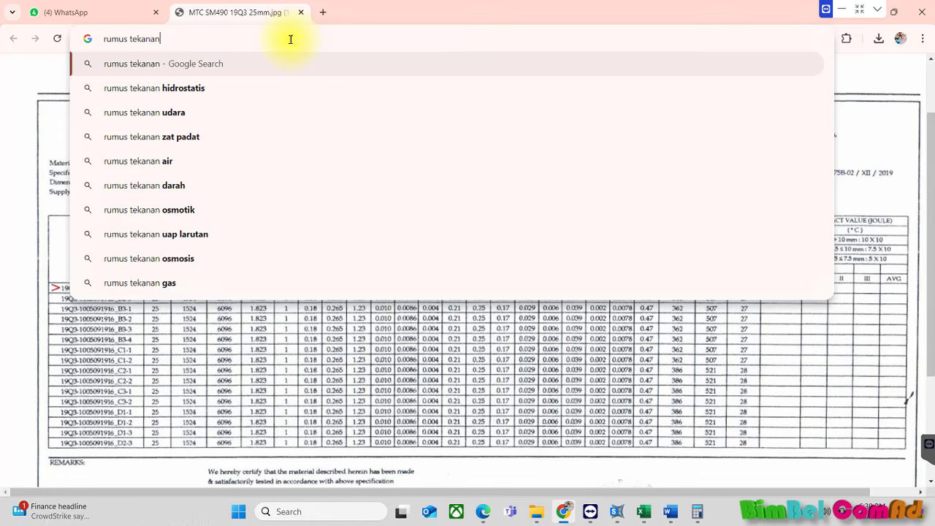
left_click(167, 88)
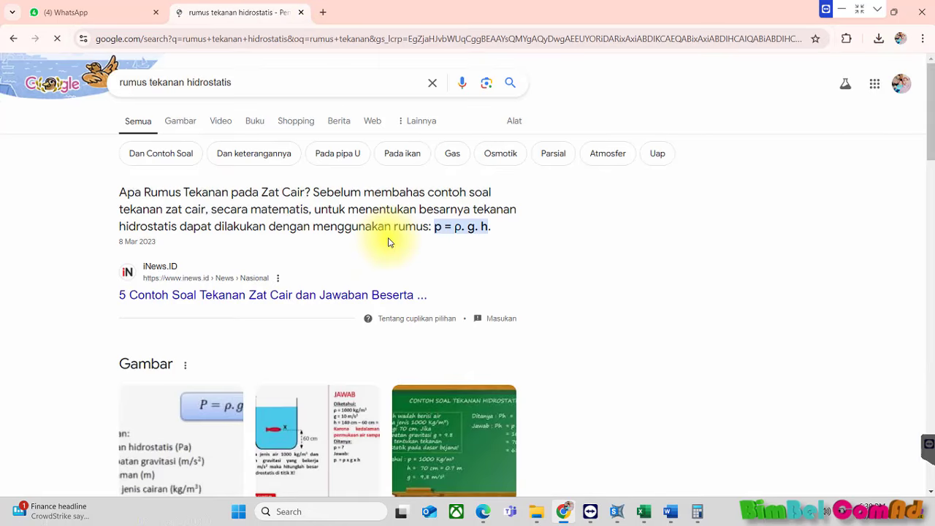
Look through the hydrostatic pressure results and open the detikcom formula article in a new tab.
scroll(429, 246, "down", 1)
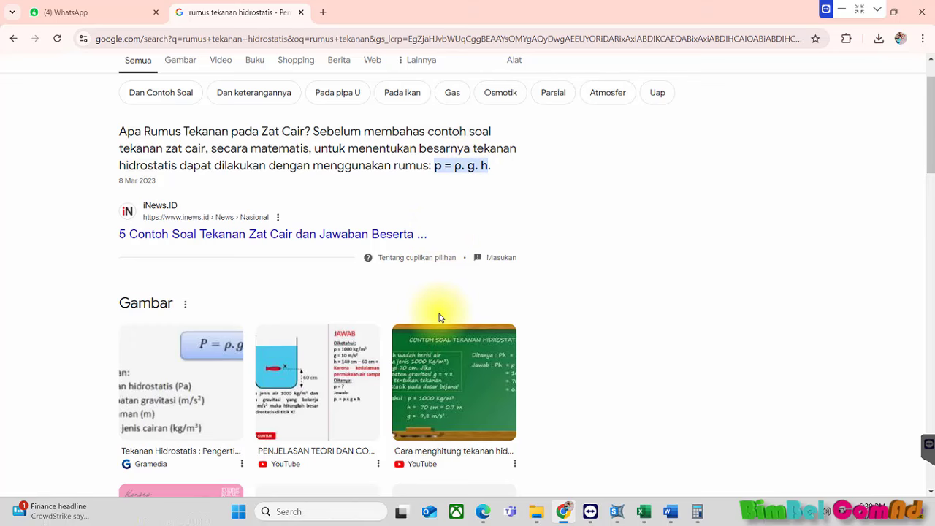
scroll(440, 314, "down", 1)
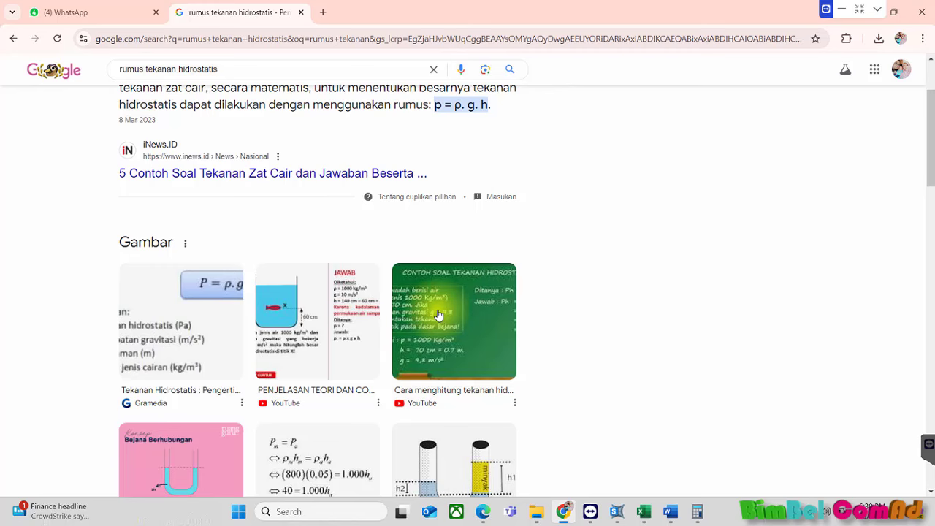
scroll(432, 317, "down", 2)
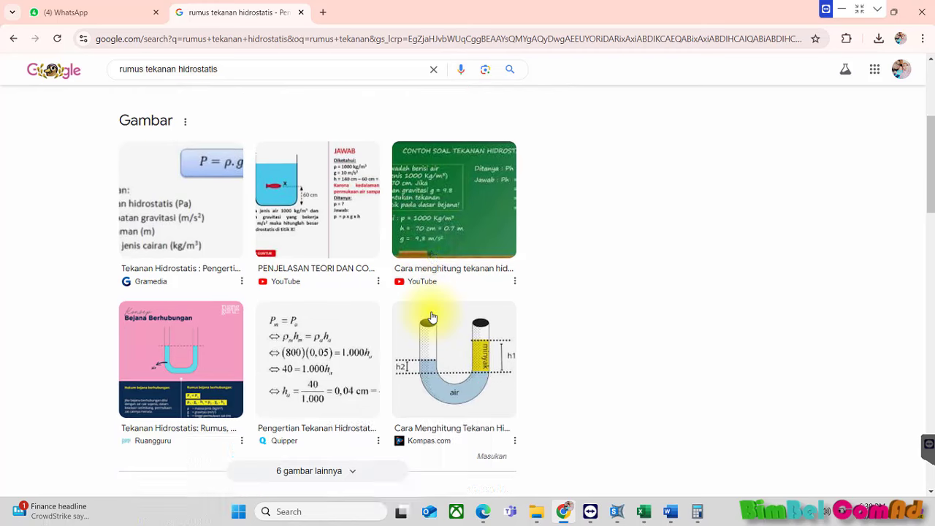
scroll(433, 316, "down", 1)
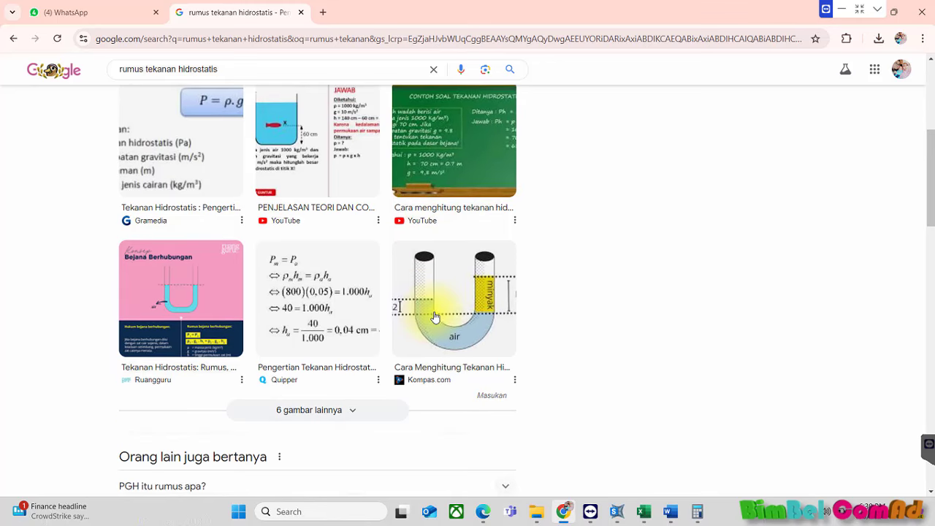
scroll(445, 313, "up", 1)
scroll(447, 310, "down", 3)
scroll(448, 308, "down", 4)
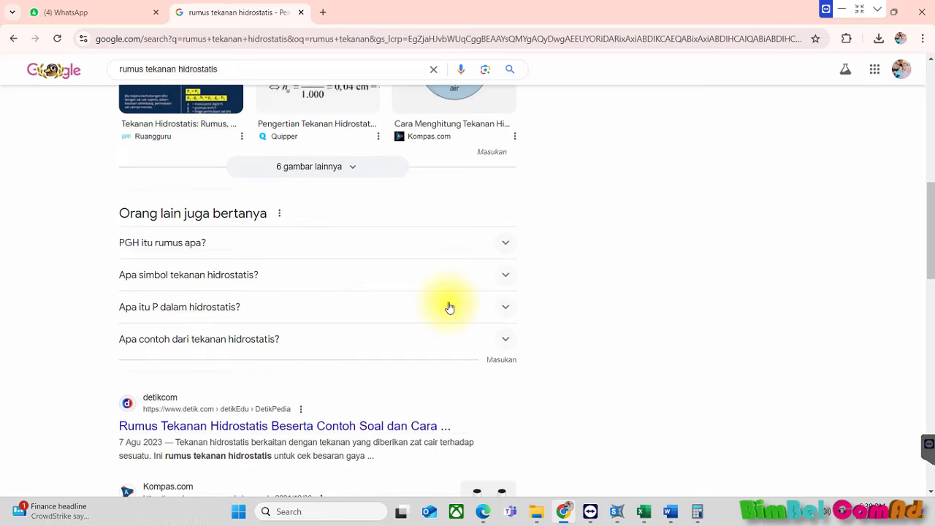
right_click(449, 305)
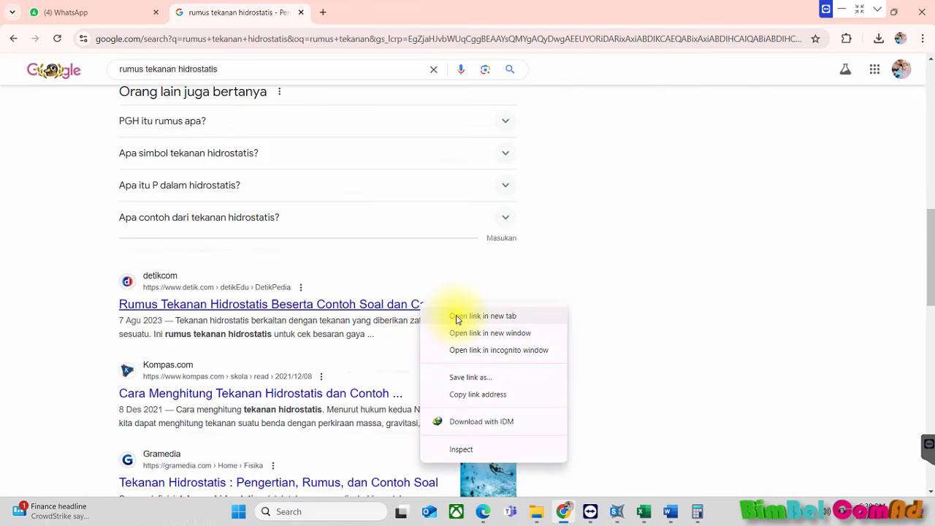
left_click(457, 317)
scroll(438, 309, "down", 2)
scroll(439, 309, "down", 2)
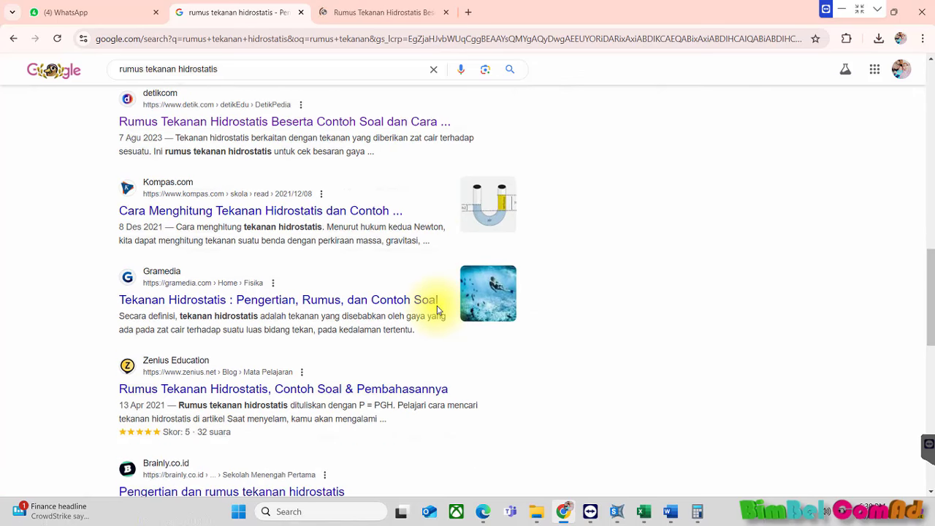
Go to the detikcom article and read its hydrostatic pressure formula with the variable definitions and units.
left_click(383, 15)
scroll(555, 254, "down", 2)
scroll(550, 251, "down", 6)
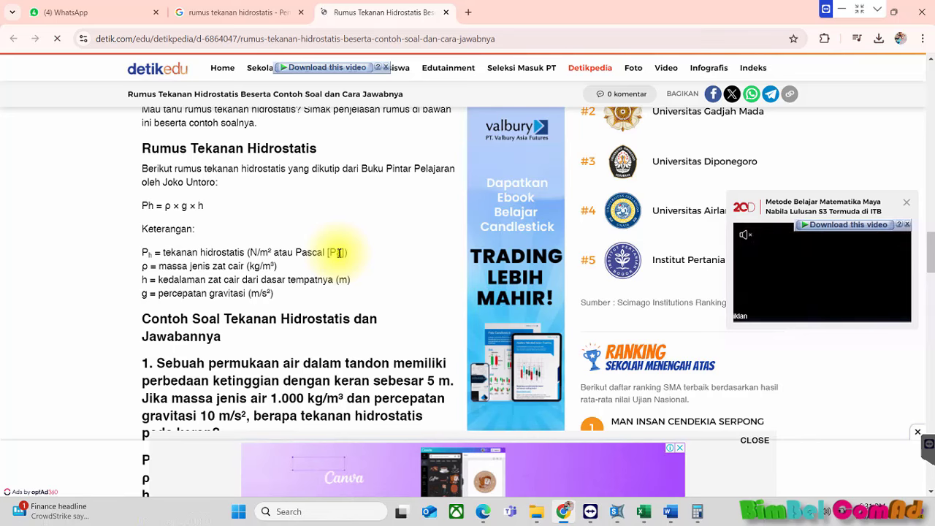
Look up the Pascal to megapascal conversion by searching "pa ke mpa" in a new tab, and return to the formula article.
left_click(468, 13)
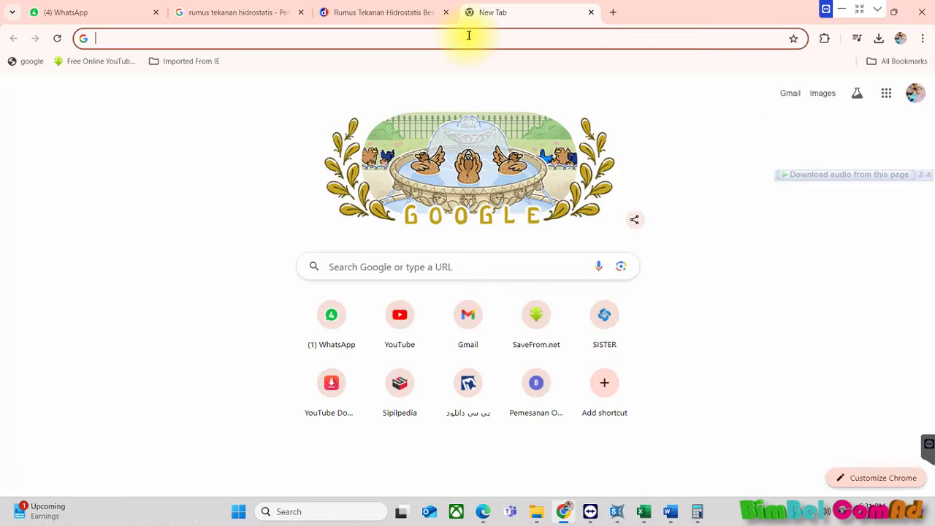
type("ppt")
key("BackSpace")
key("BackSpace")
key("BackSpace")
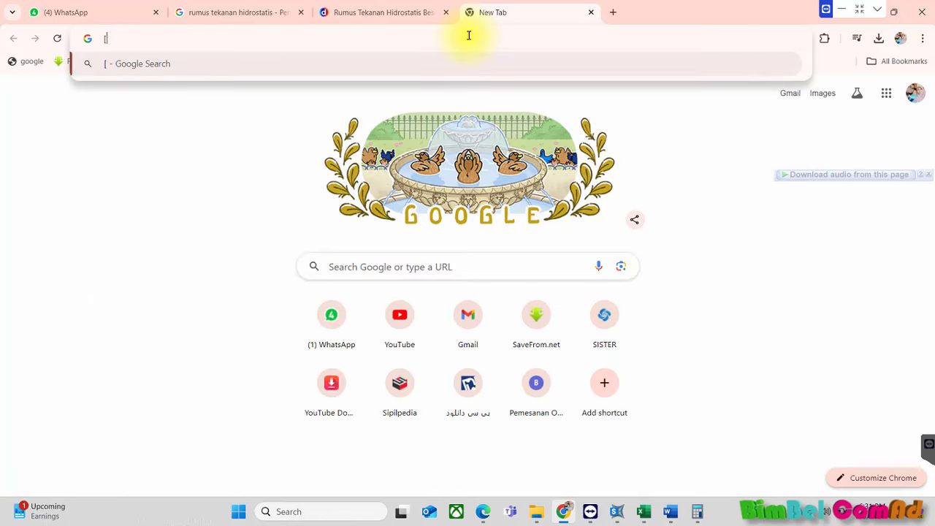
type("Pa")
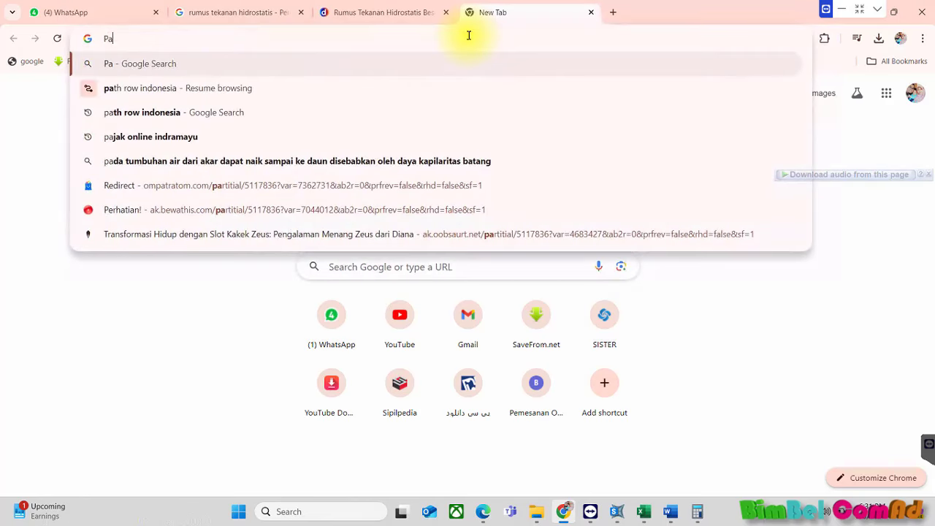
type(" ke mpa")
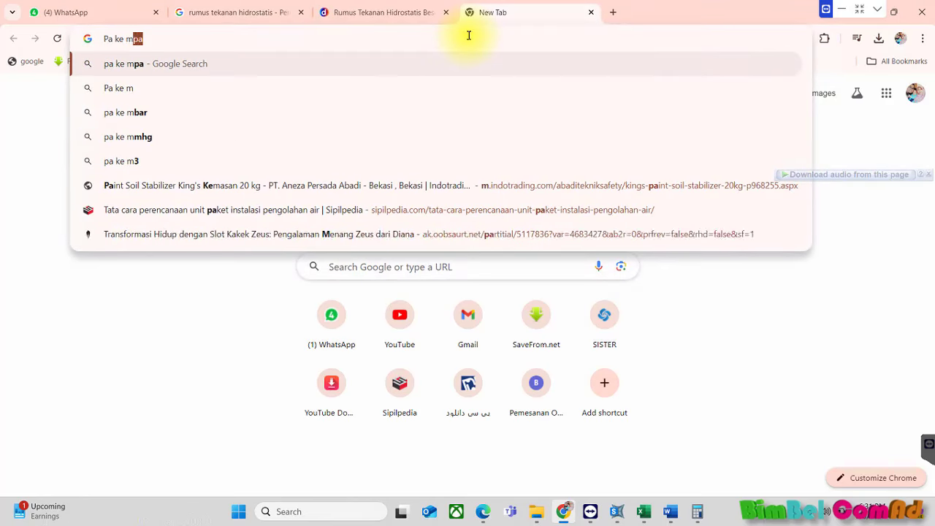
left_click(257, 72)
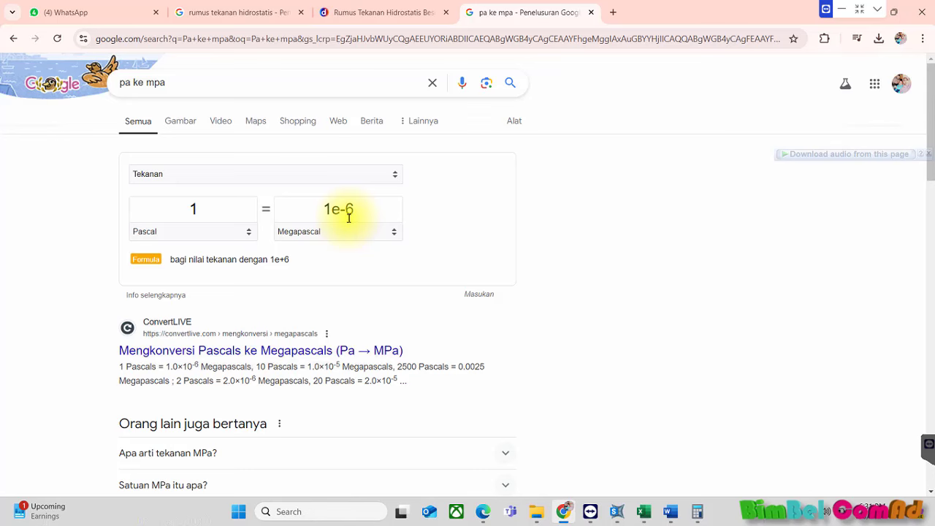
left_click(395, 17)
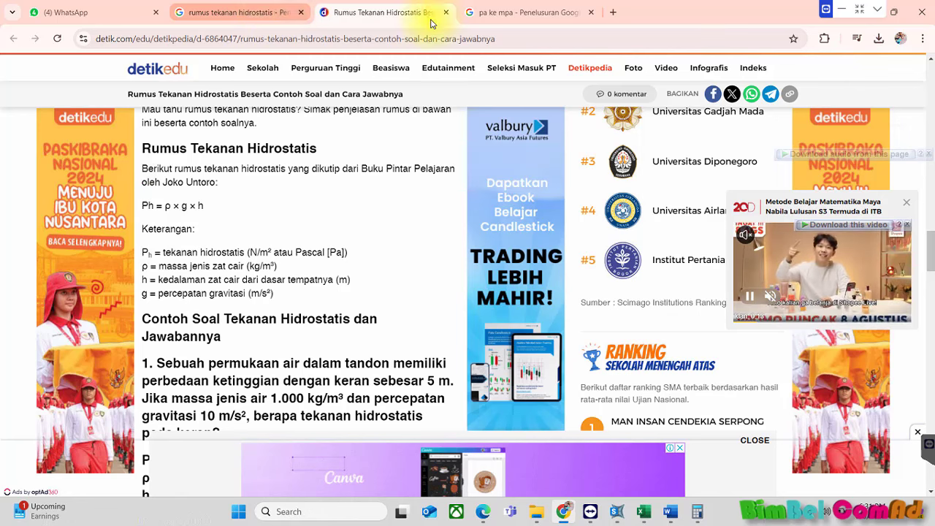
Switch to the Excel tank workbook and enter 1 in cell AF17 below the formula picture.
left_click(228, 13)
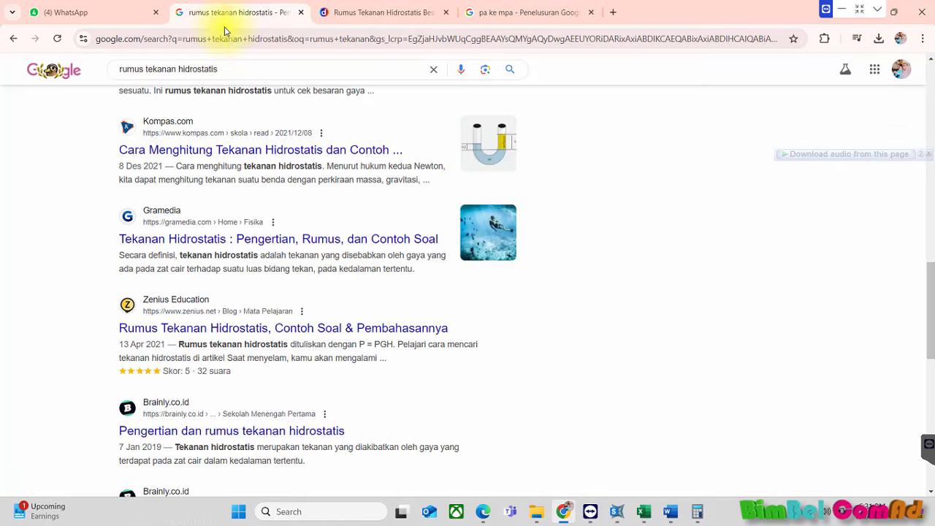
left_click(367, 14)
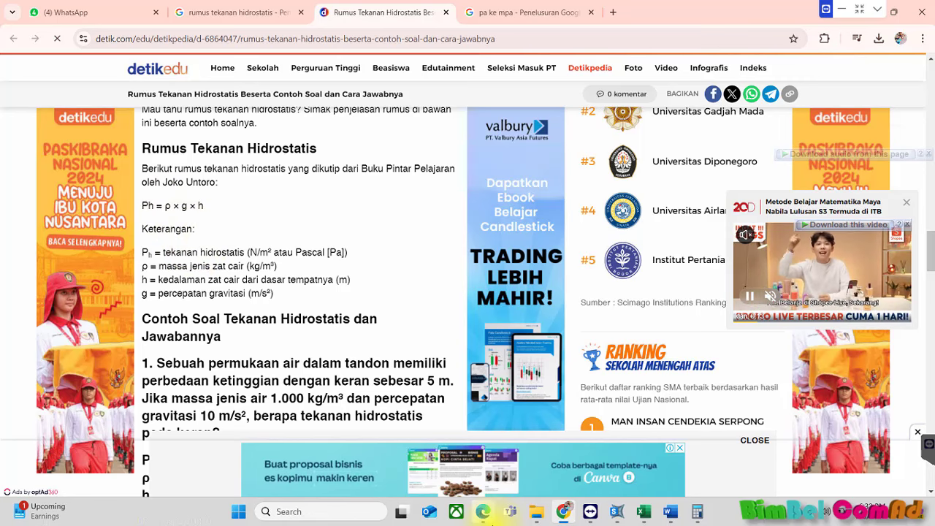
left_click(643, 512)
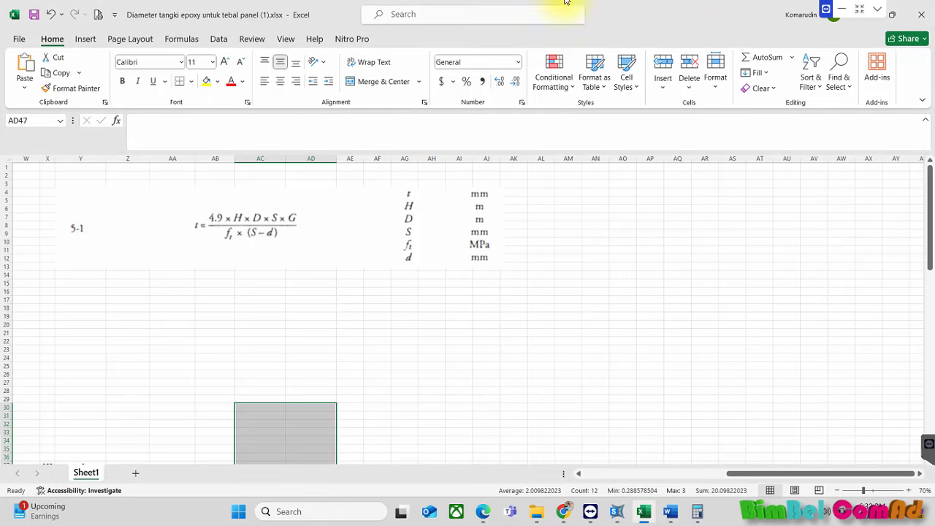
left_click(390, 300)
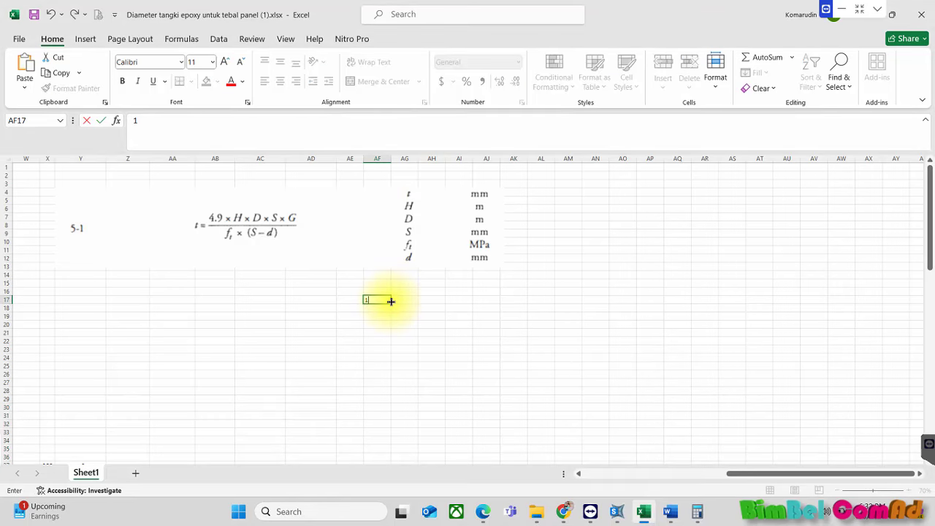
key("Return")
Continue row 17 with 10 in cell AG17 and 1 in cell AH17.
left_click(388, 300)
left_click(393, 299)
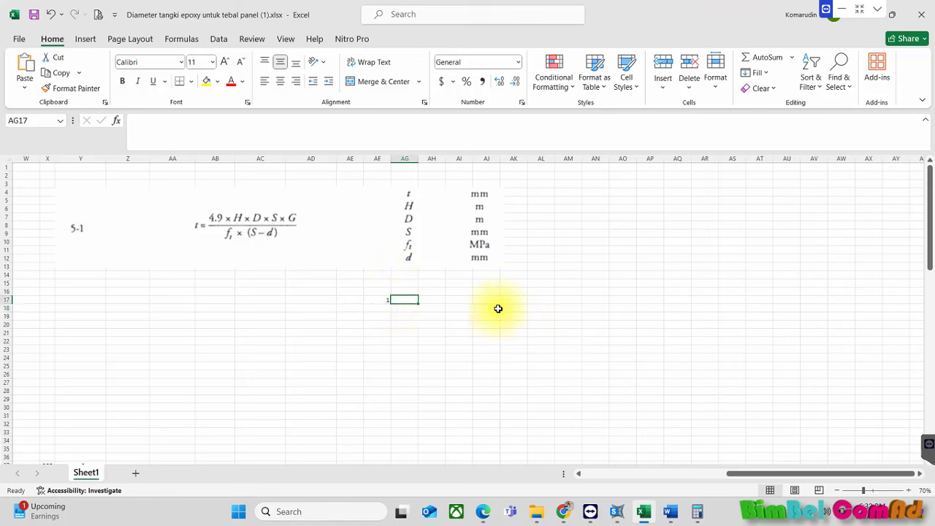
type("10")
key("Return")
key("Up")
key("Right")
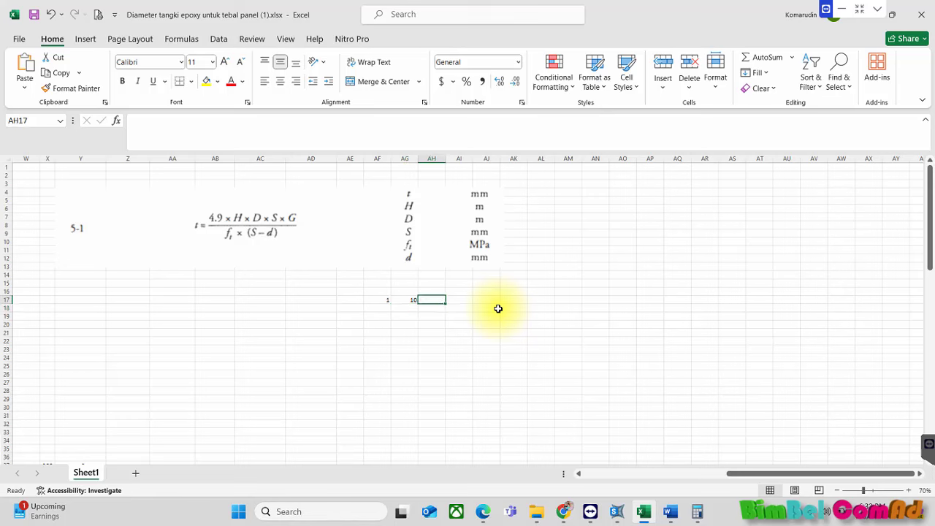
type("1")
key("Return")
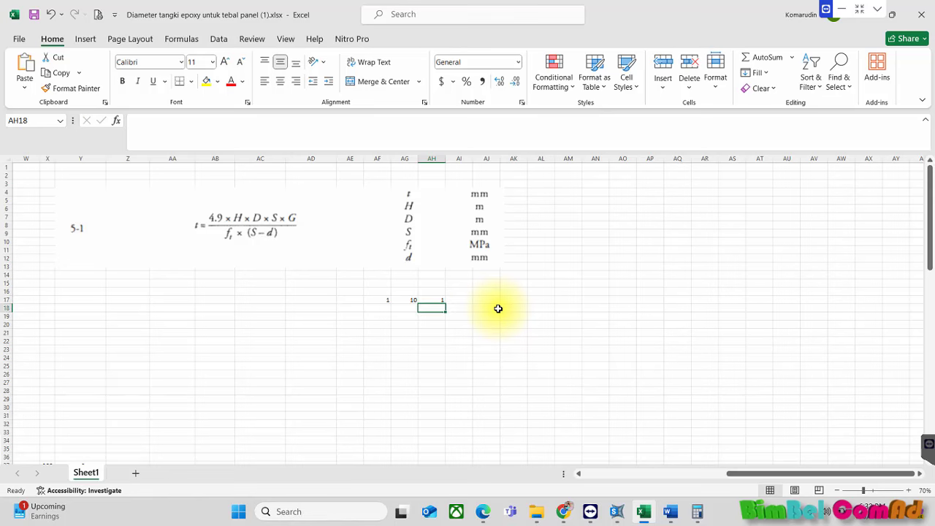
Add the heading "ring" in cell AE16 and enter 5 below it in AE17.
left_click(315, 301)
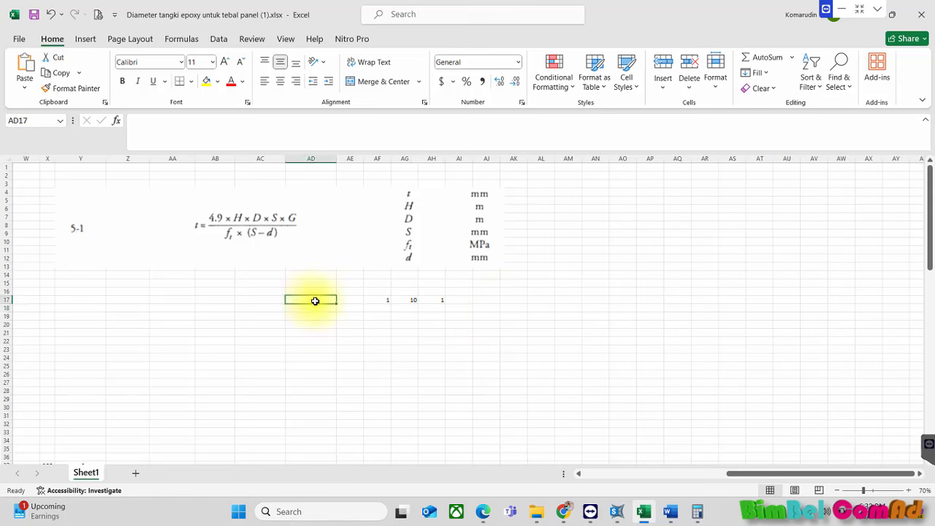
left_click(350, 294)
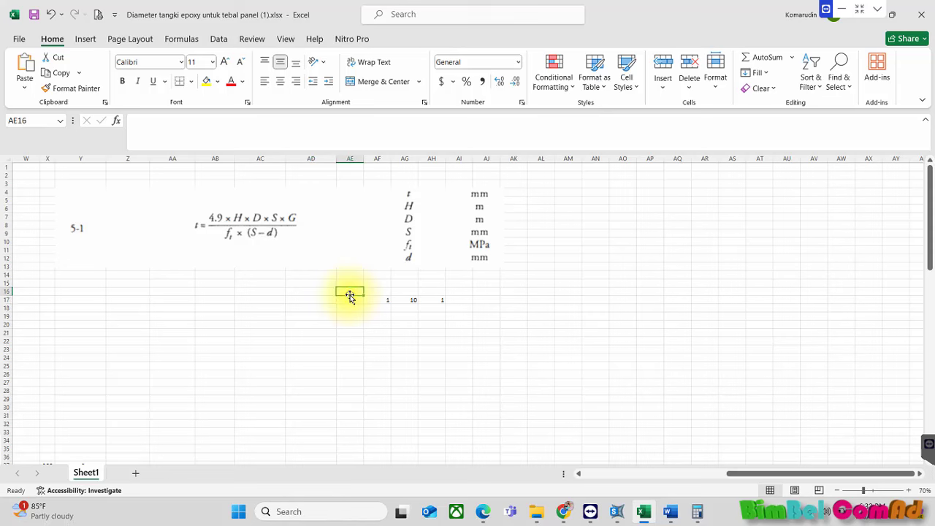
type("ring")
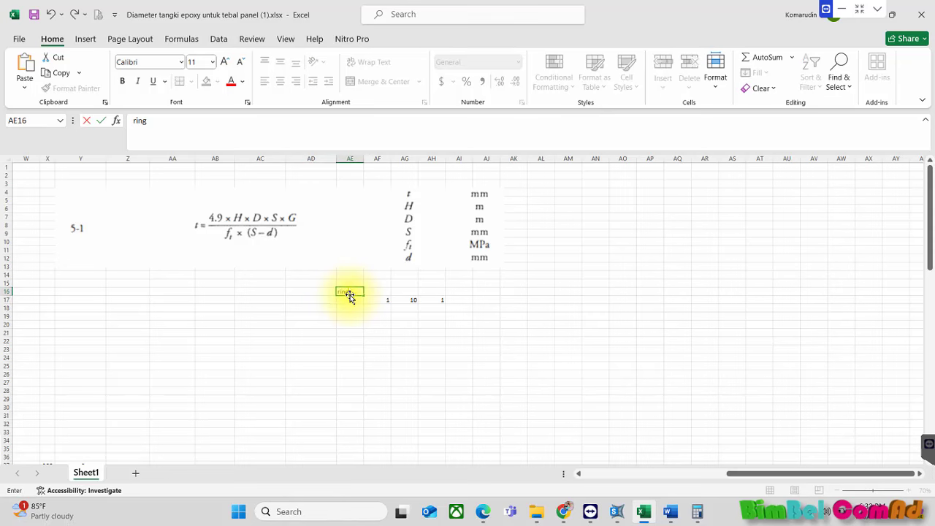
key("Return")
type("5")
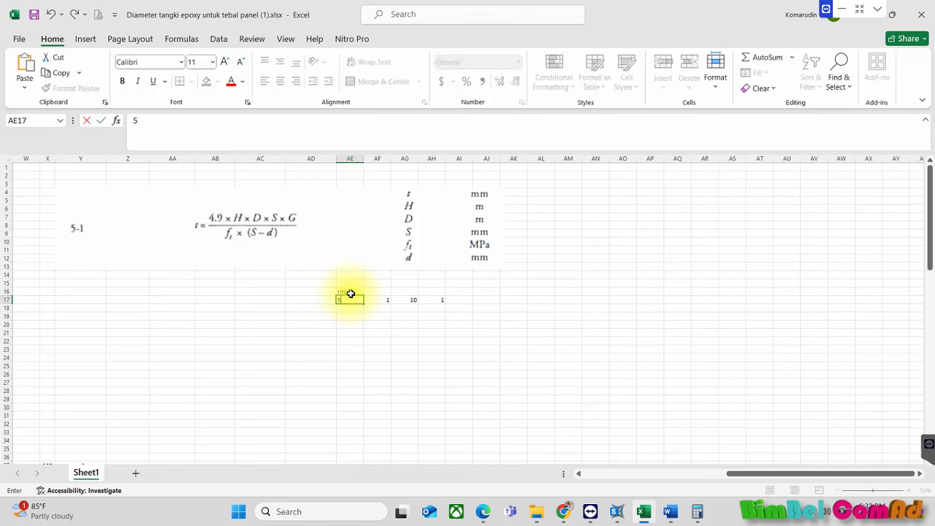
key("Return")
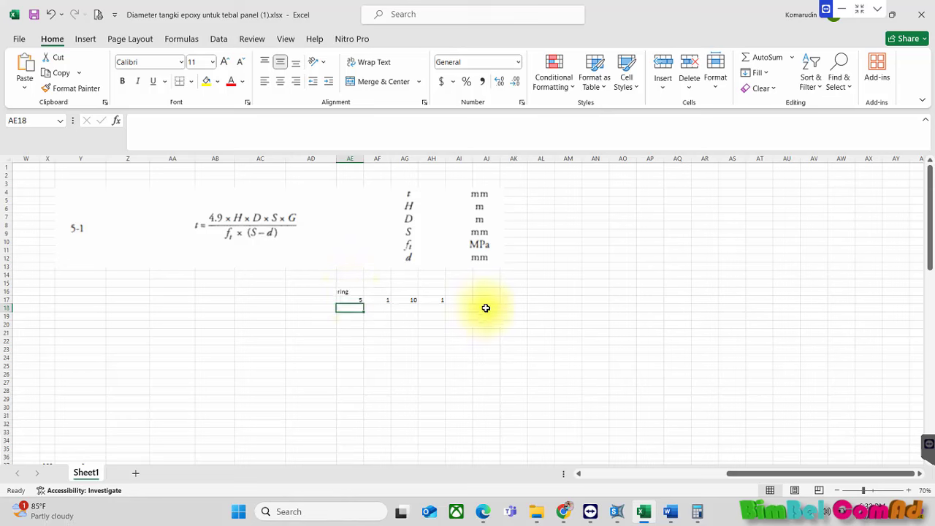
Try to change the value in cell AH17 to 1,2 with a comma as decimal separator.
left_click(438, 300)
left_click(182, 127)
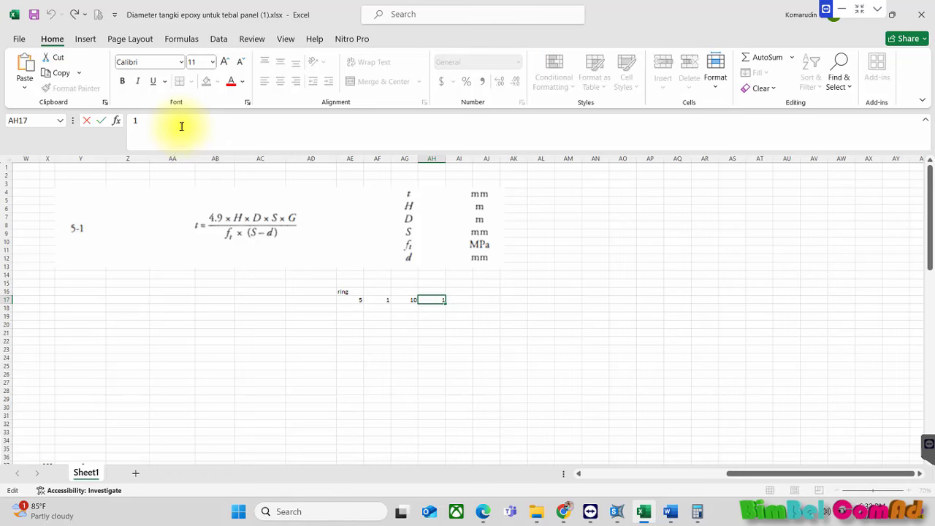
type(",2")
key("Return")
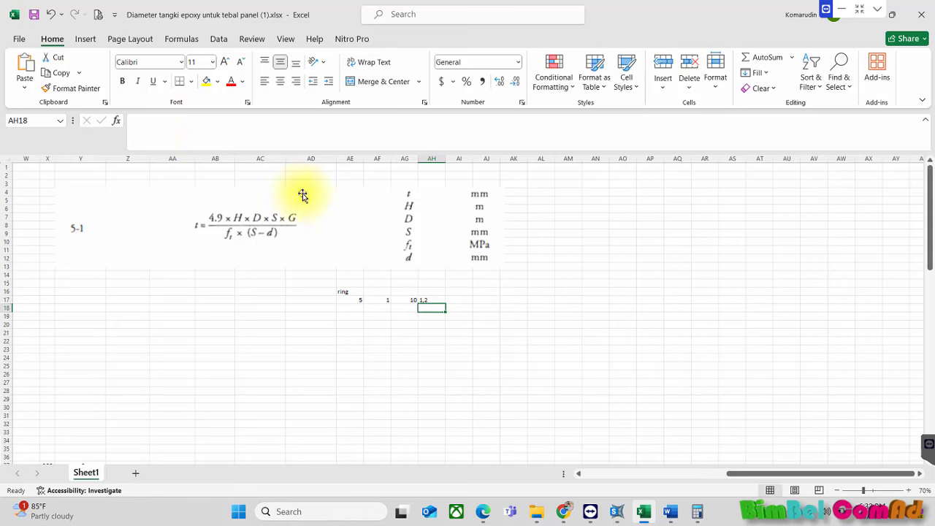
Enter ring number 4 in cell AE18.
left_click(351, 308)
type("4")
key("Return")
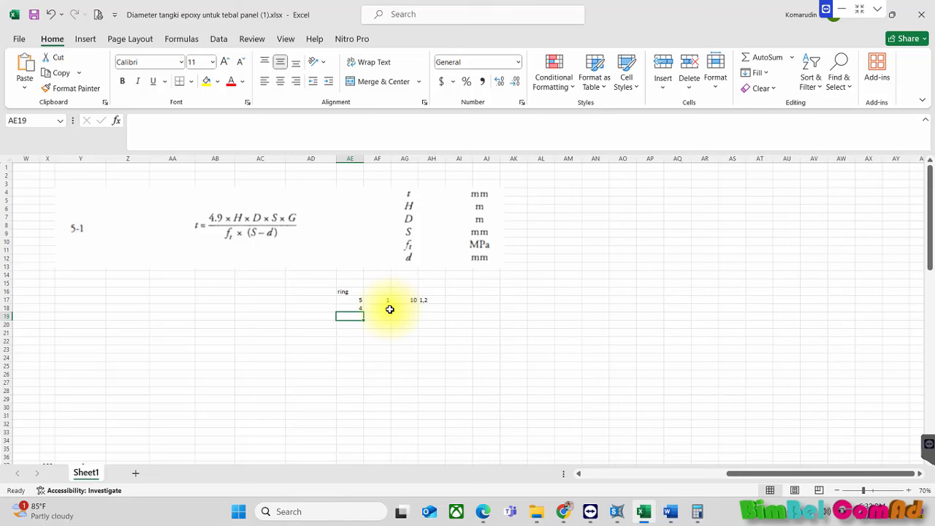
Replace the value in cell AH17 with 1.2, using a point as decimal separator.
left_click(432, 300)
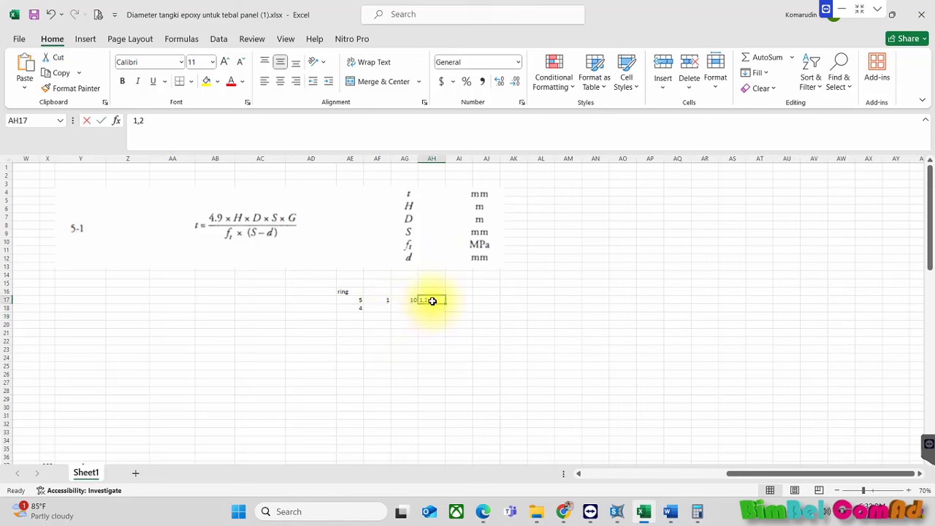
type("11..22")
key("Return")
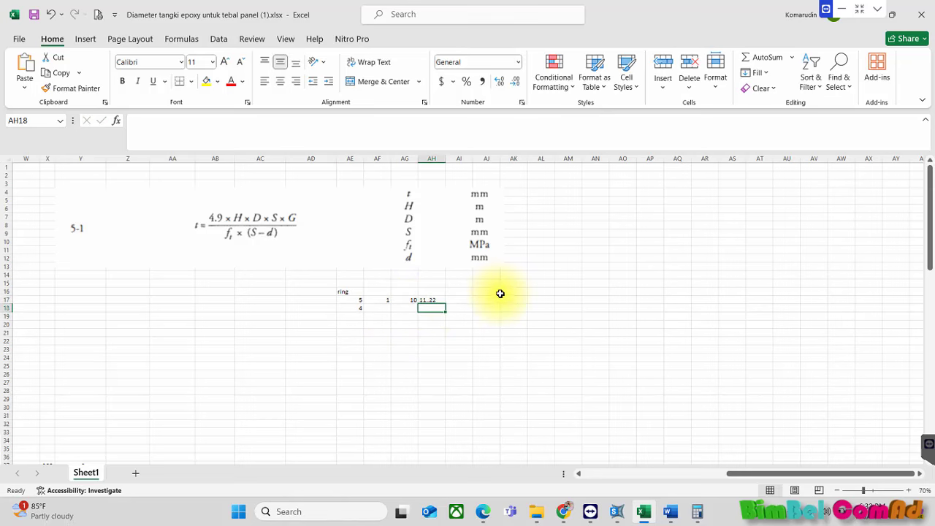
left_click(435, 299)
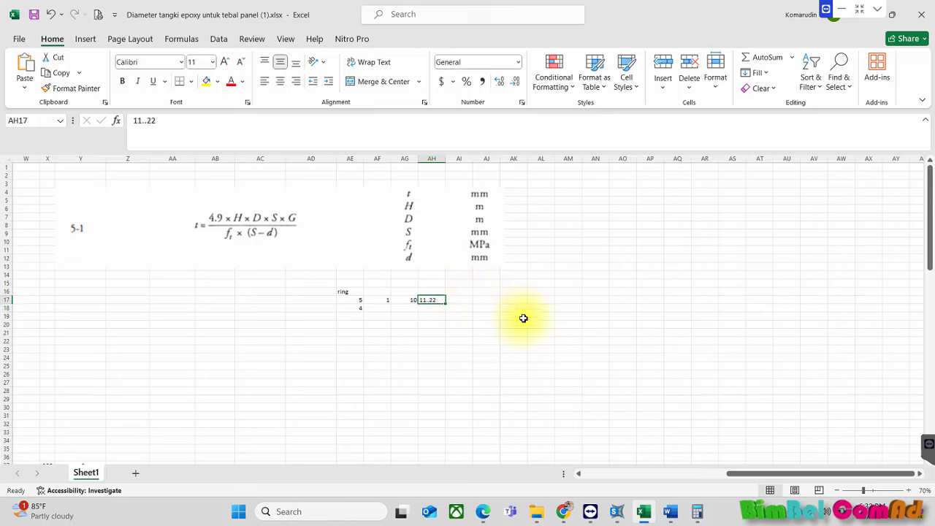
type("1.2")
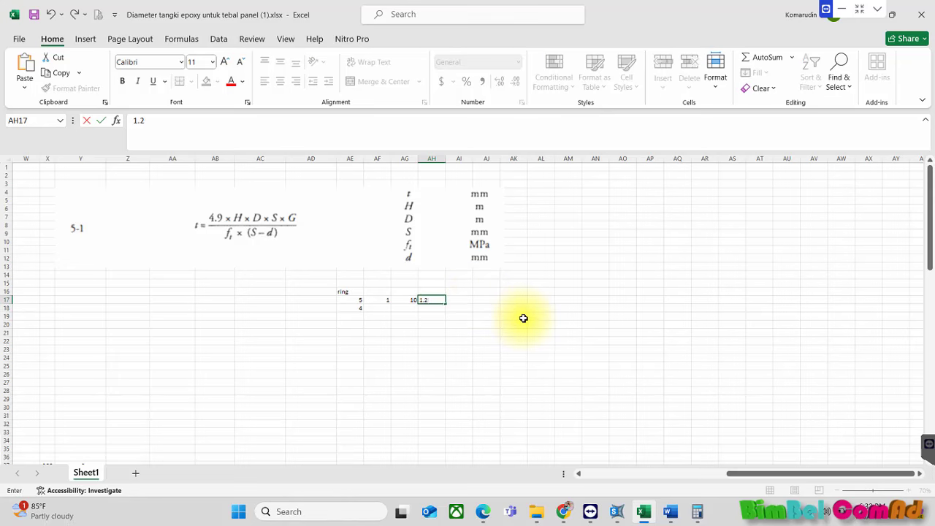
key("Return")
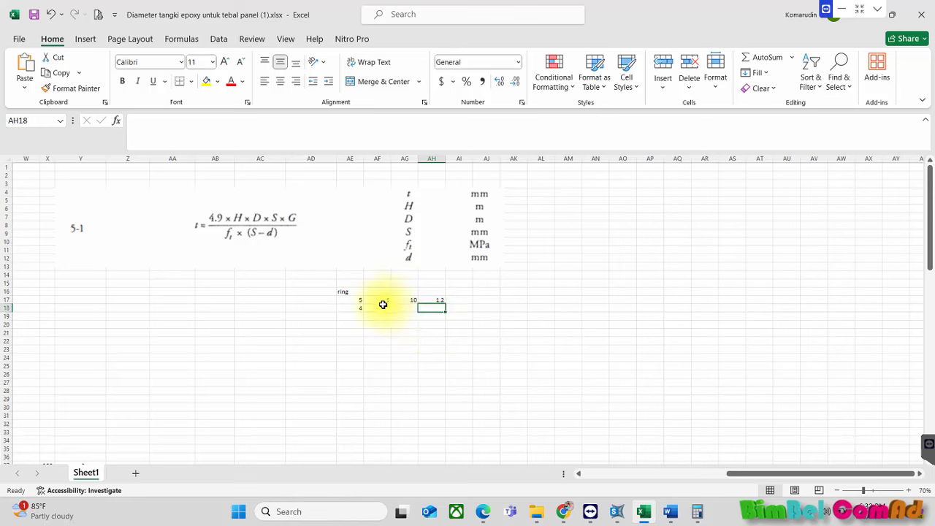
Complete the ring column with 3, 2 and 1 in cells AE19 to AE21.
left_click(350, 316)
type("3")
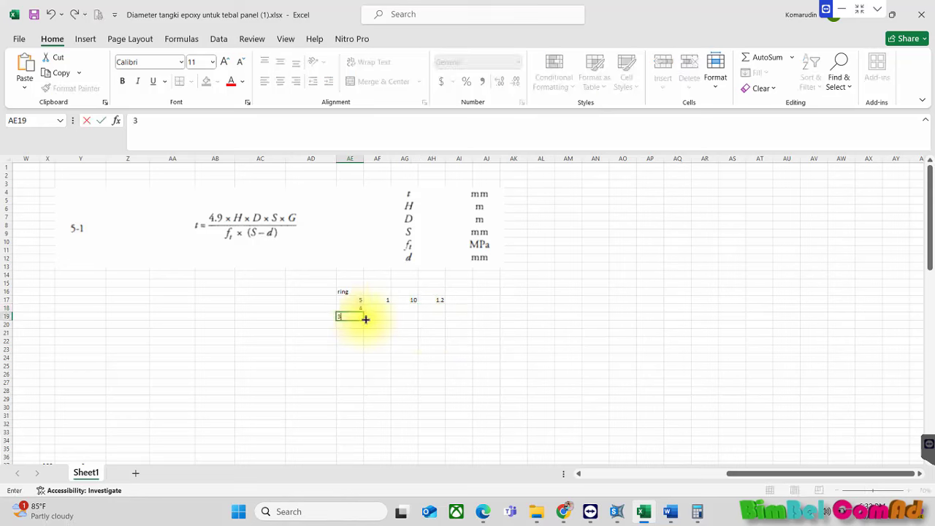
key("Return")
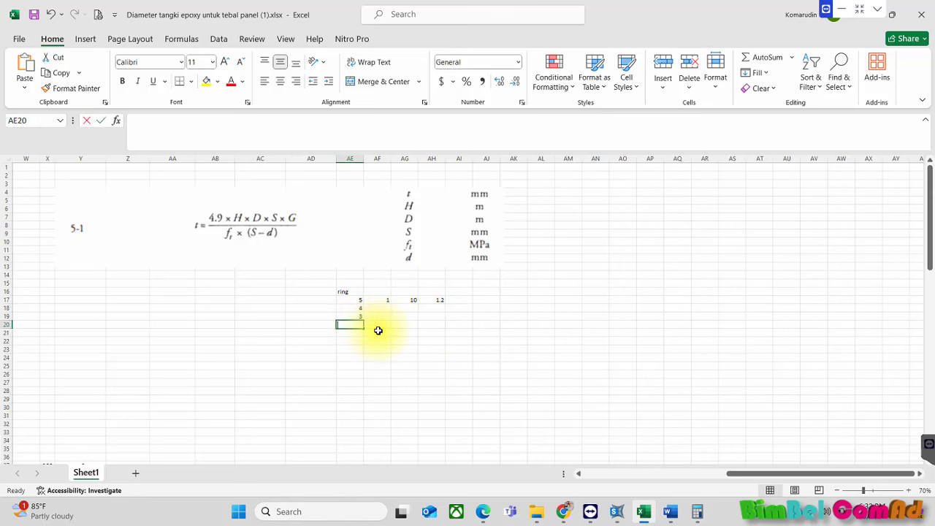
type("2")
key("Return")
type("1")
key("Return")
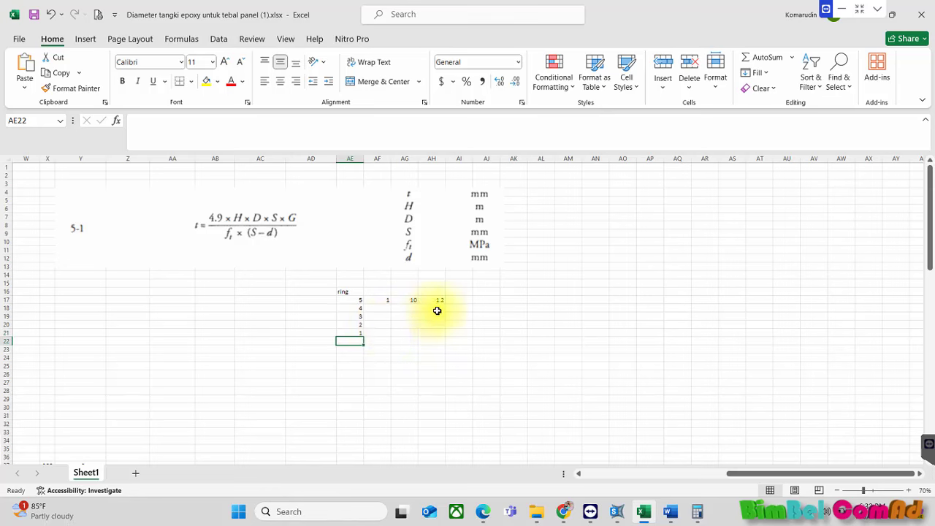
Calculate the hydrostatic pressure for ring 5 in cell AI17 with the formula =AH17*AG17*AF17.
left_click(470, 300)
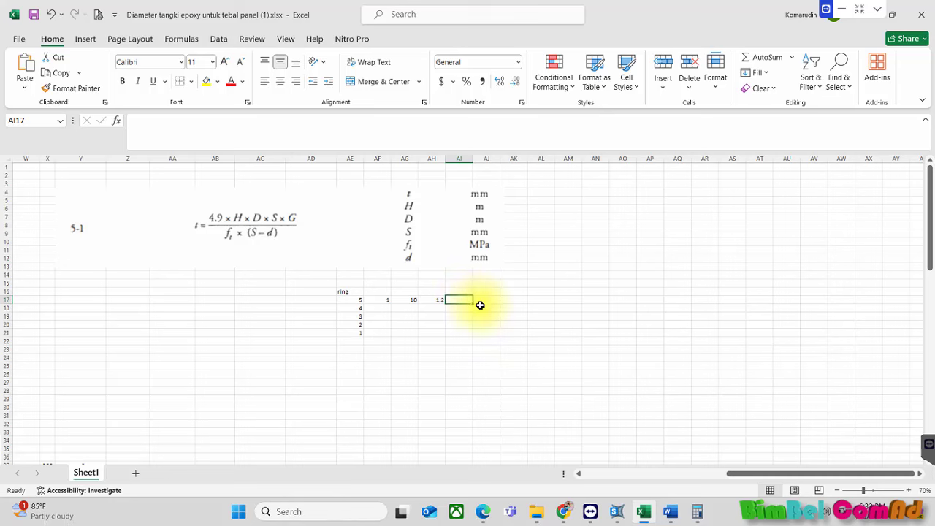
type("=")
key("Left")
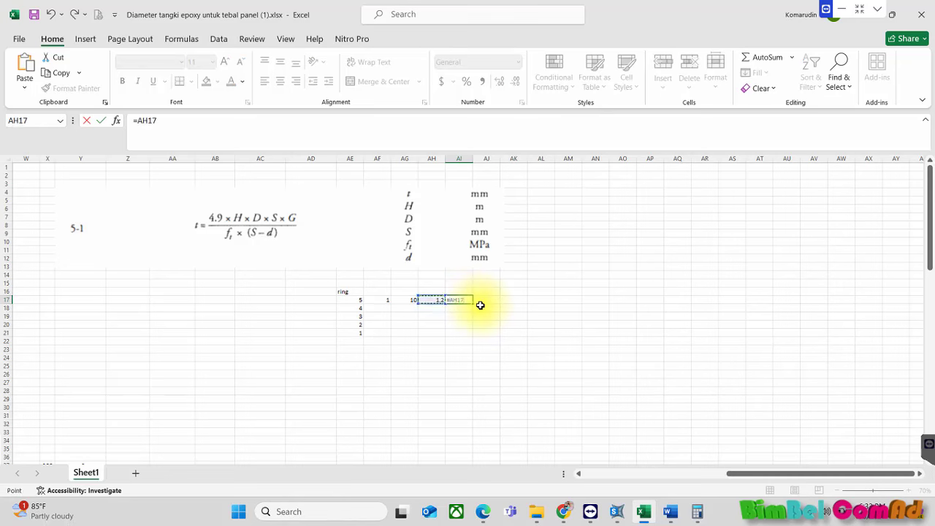
type("*")
key("Left")
key("Left")
type("*")
key("Left")
key("Left")
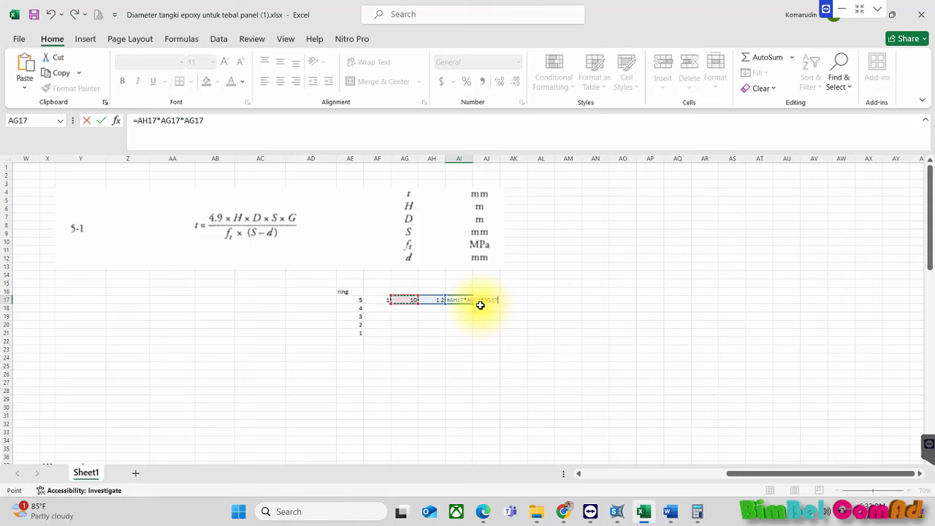
key("Left")
key("Return")
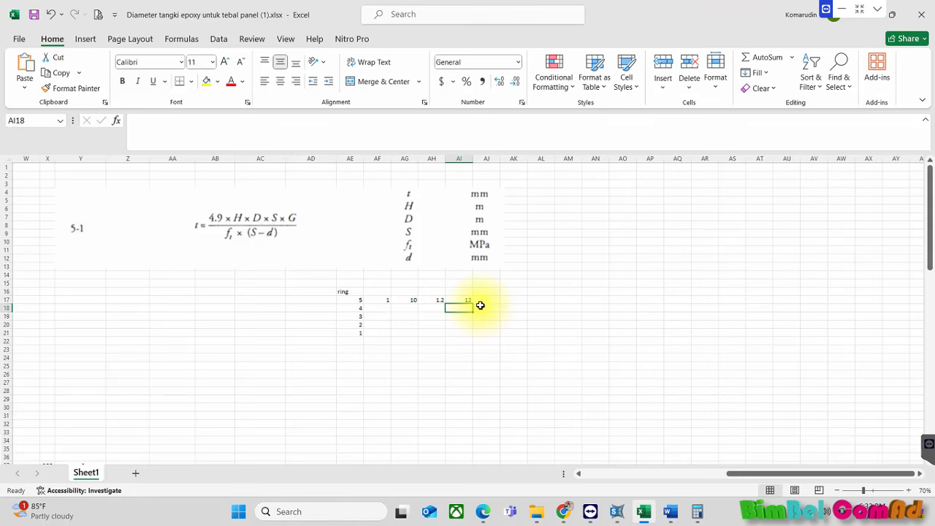
Label the calculated pressure with the unit "Pa" in cell AJ17.
left_click(492, 300)
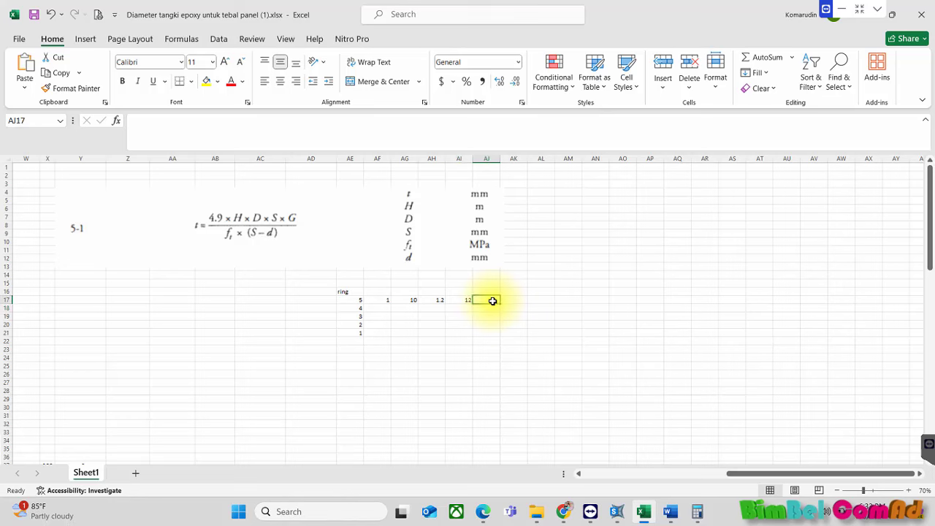
type("P")
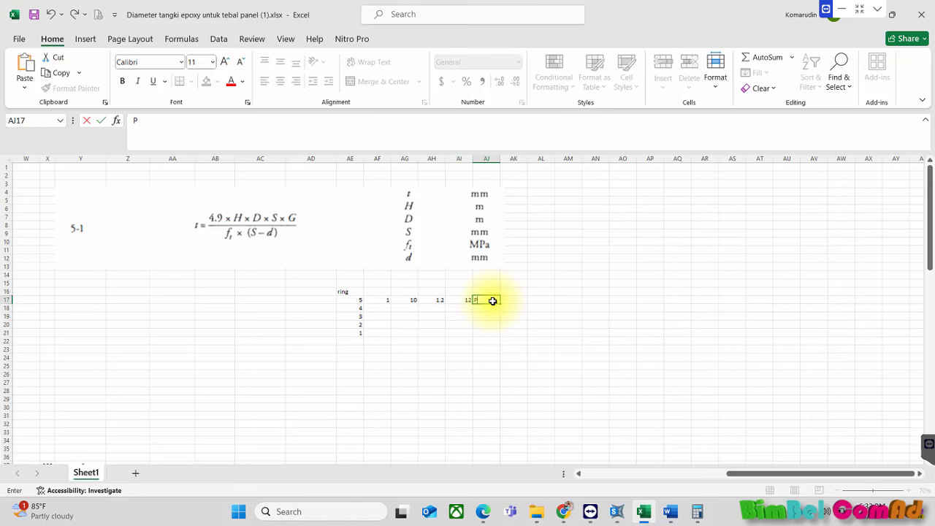
type("a")
key("Return")
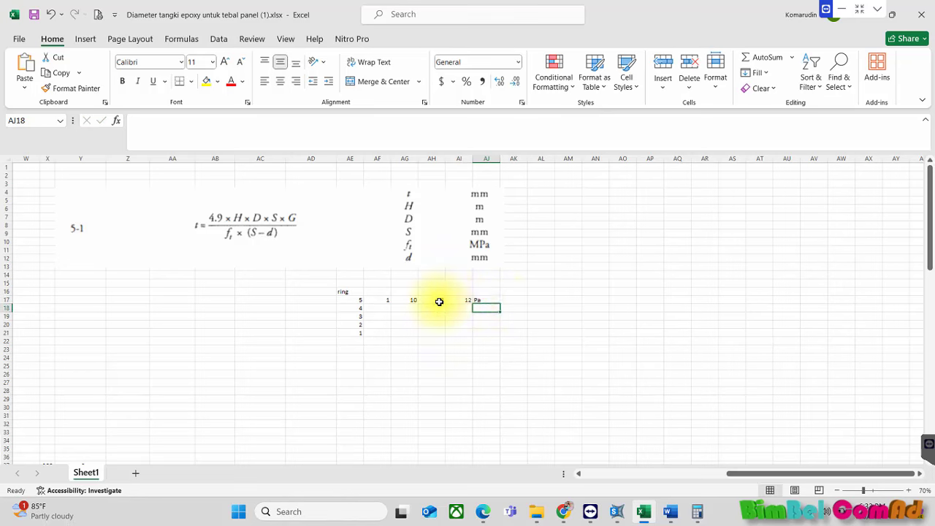
Fill the first factor for rings 4 to 1 by entering 1 in cells AF18 to AF21.
left_click(387, 308)
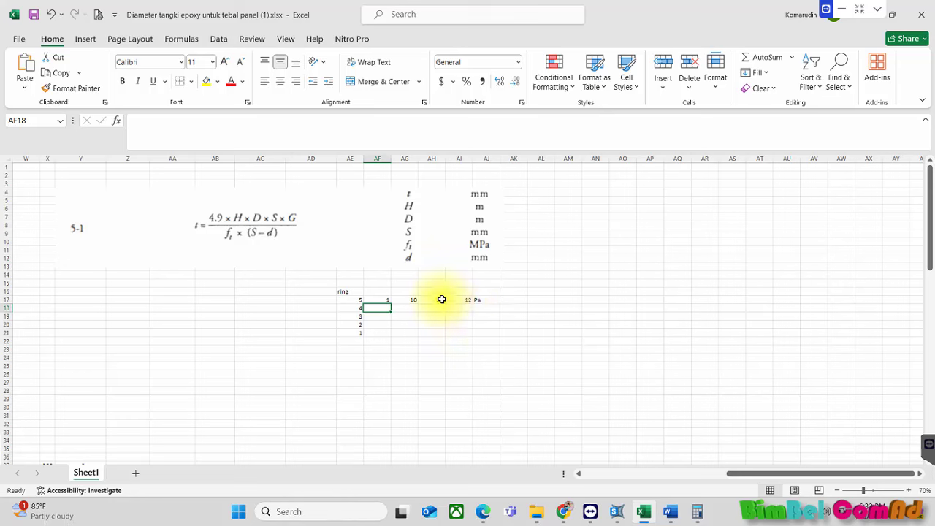
left_click(385, 300)
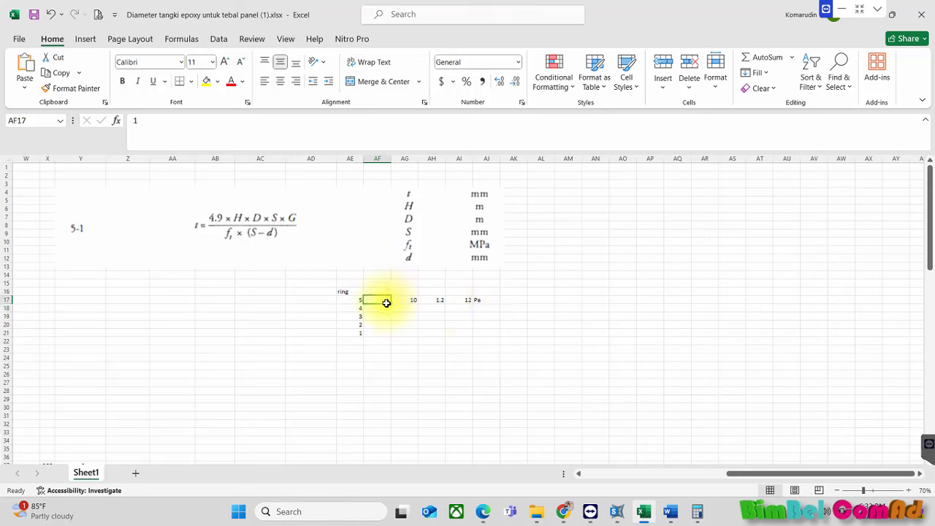
left_click(387, 307)
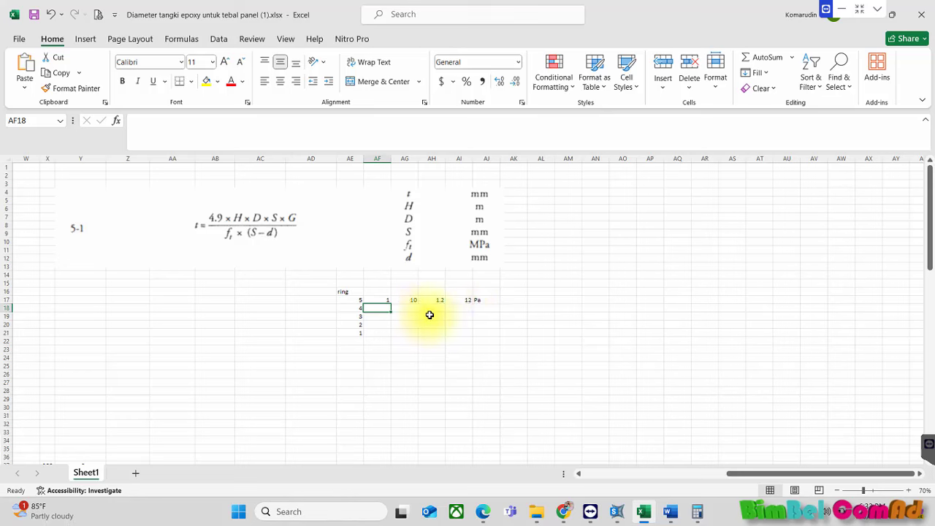
key("Return")
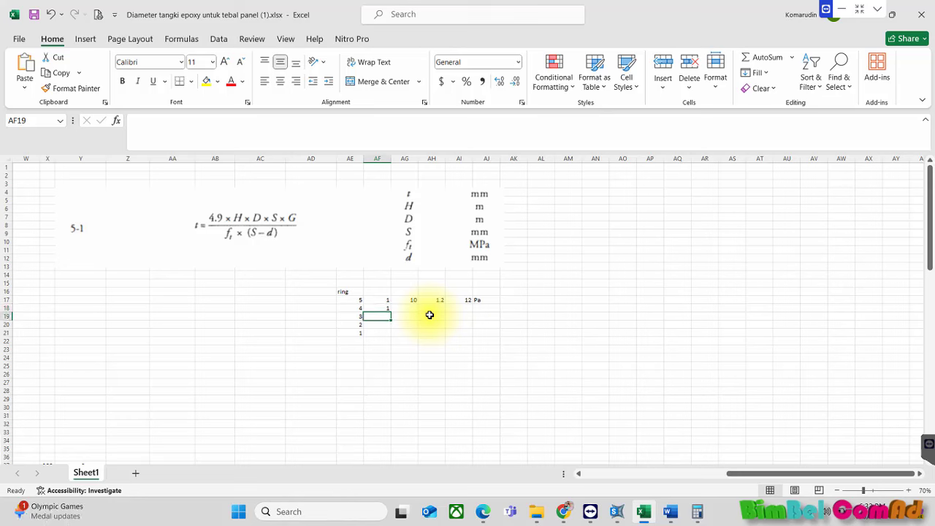
type("1")
key("Return")
type("1")
key("Return")
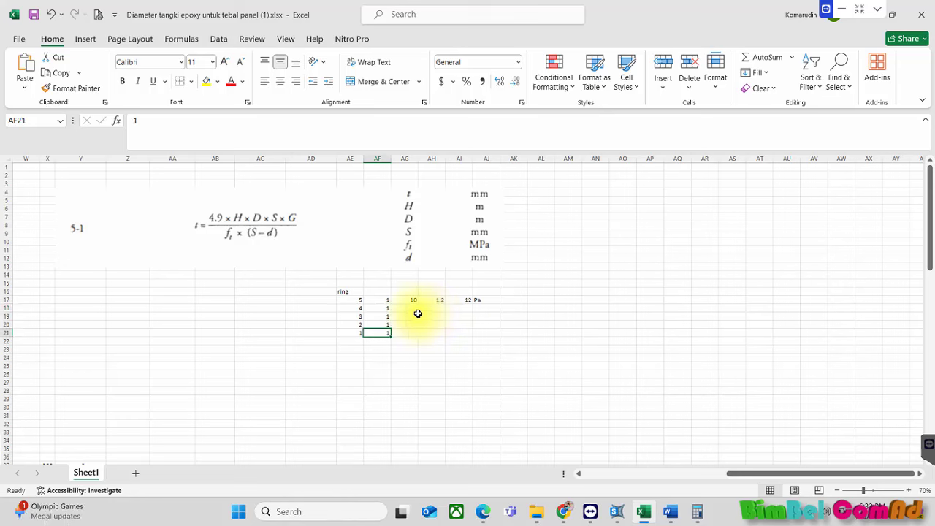
Fill the second factor for rings 4 to 1 by entering 10 in cells AG18 to AG21.
left_click(415, 310)
type("10")
key("Return")
type("10")
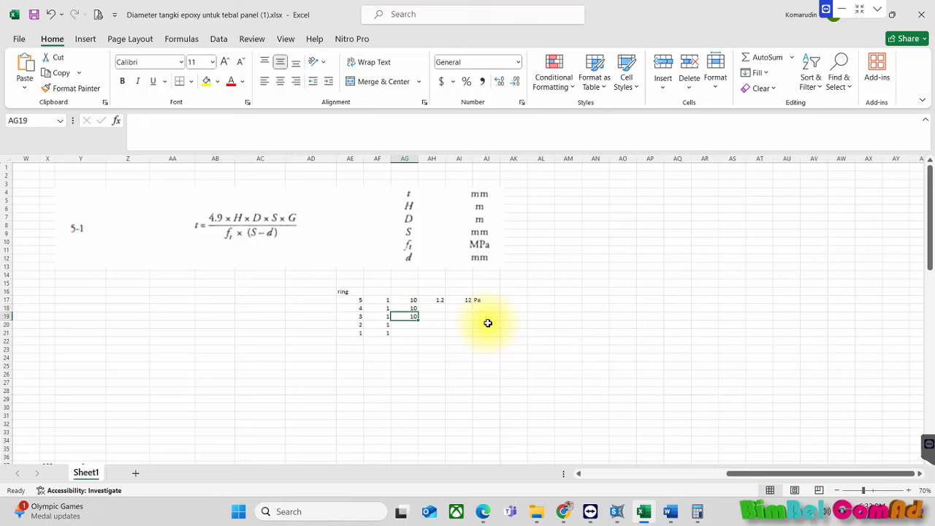
key("Return")
type("10")
key("Return")
type("10")
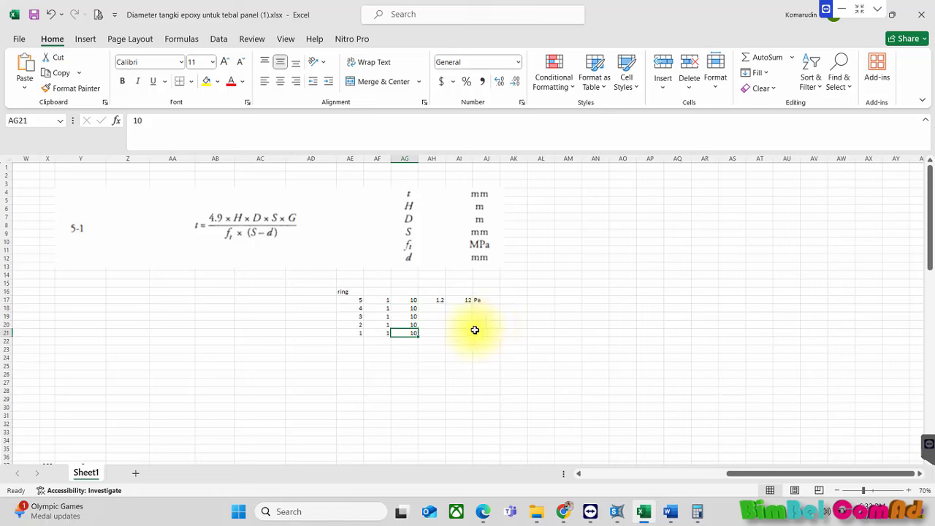
Enter the depth 2.4 for ring 4 in cell AH18 and the formula =AH18+1.2 for ring 3 in cell AH19.
left_click(441, 308)
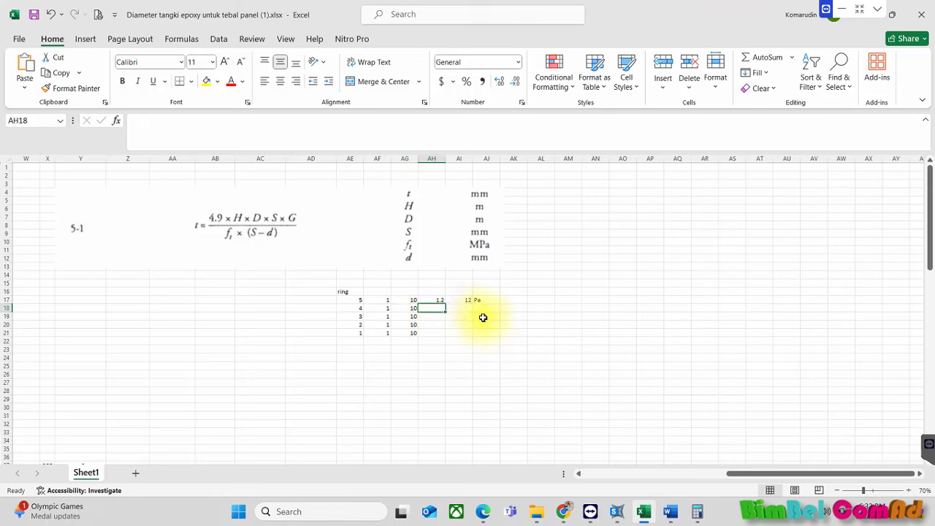
type("2.4")
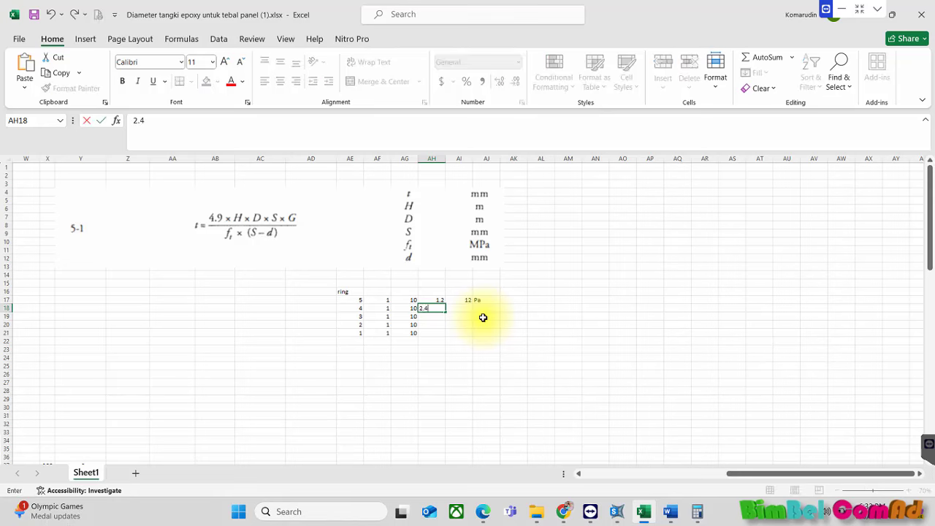
key("Return")
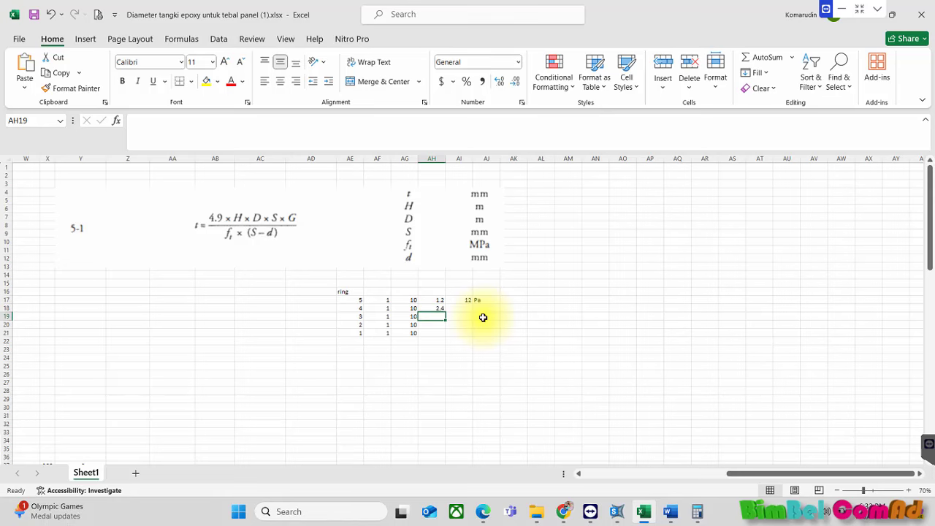
type("=")
key("Up")
type("+1")
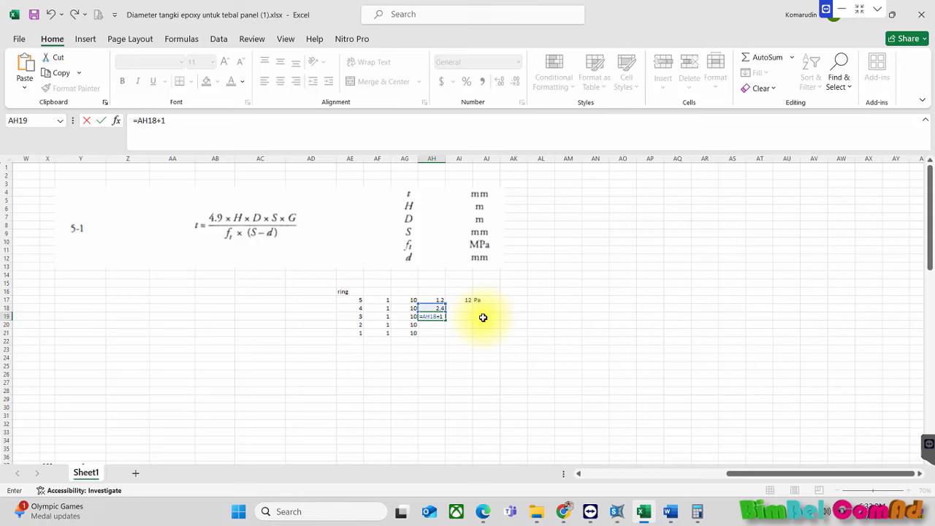
type(".2")
key("Return")
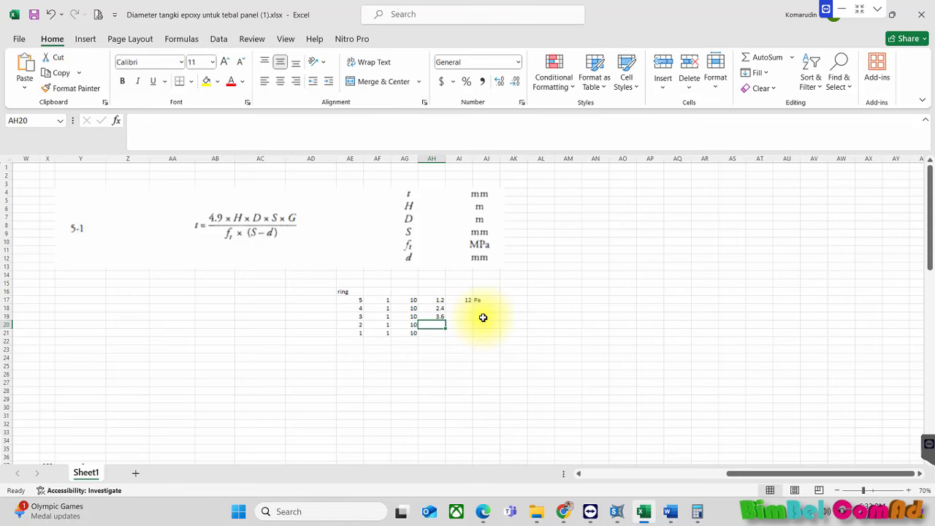
Copy the depth formula down to ring 2 in cell AH20 and set the depth of ring 1 in AH21 to 5.8.
key("ctrl+d")
key("Return")
key("ctrl+d")
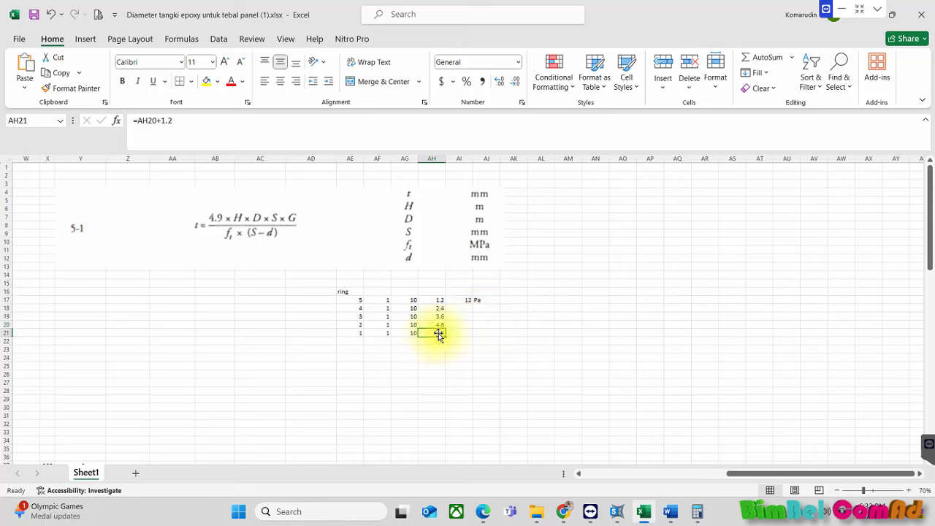
type("5.8")
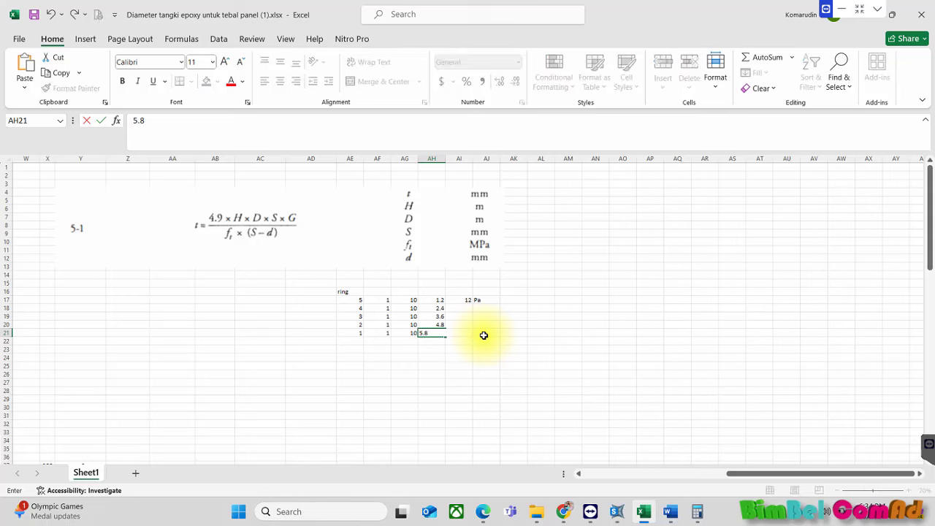
key("Return")
Copy the pressure formula from cell AI17 down to AI21 for the remaining rings.
left_click(468, 311)
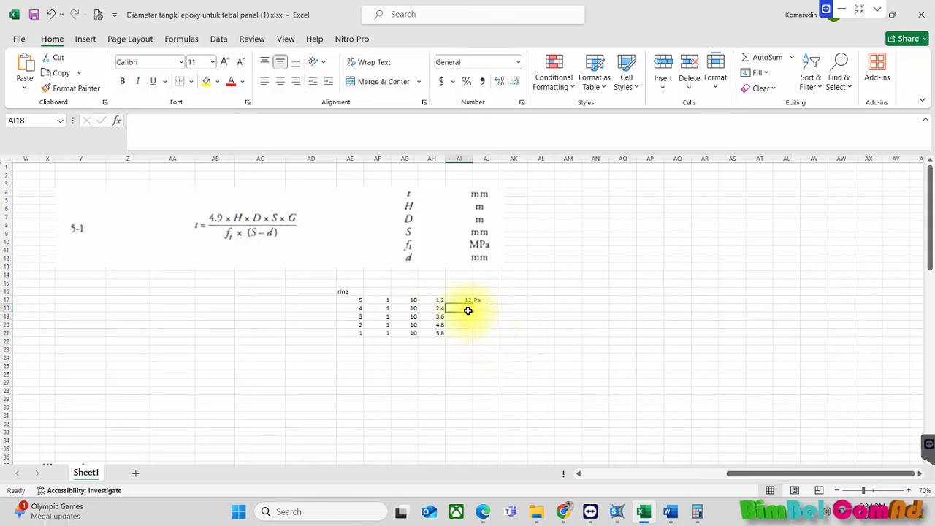
left_click(471, 300)
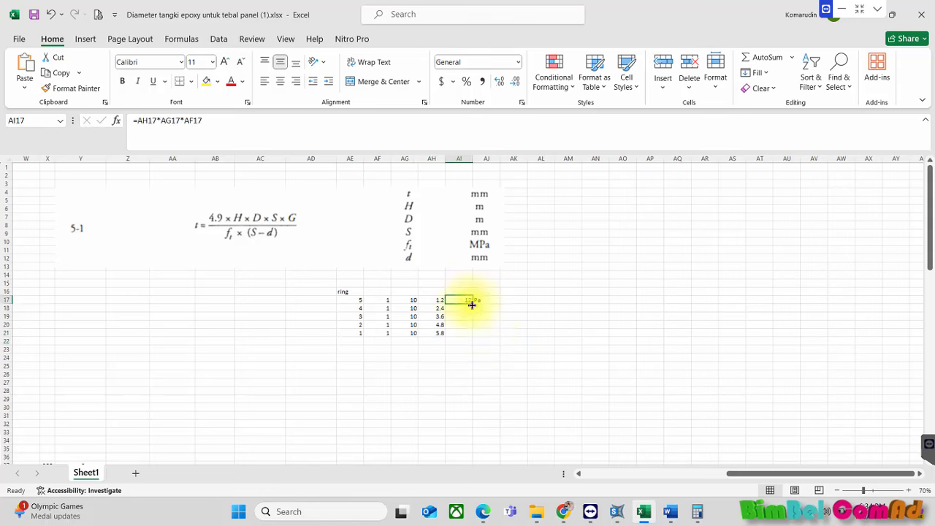
mouse_move(472, 305)
left_mouse_down()
mouse_move(471, 334)
mouse_move(486, 314)
left_mouse_up()
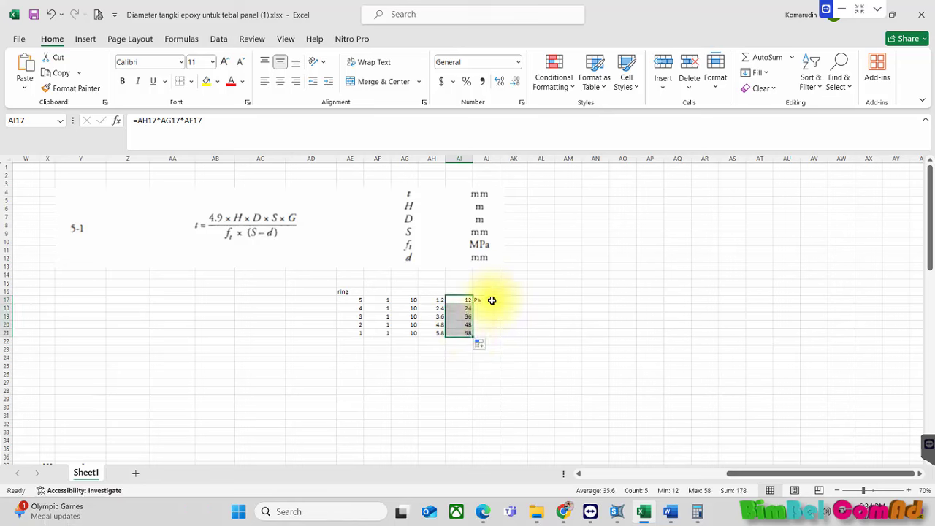
left_click(488, 307)
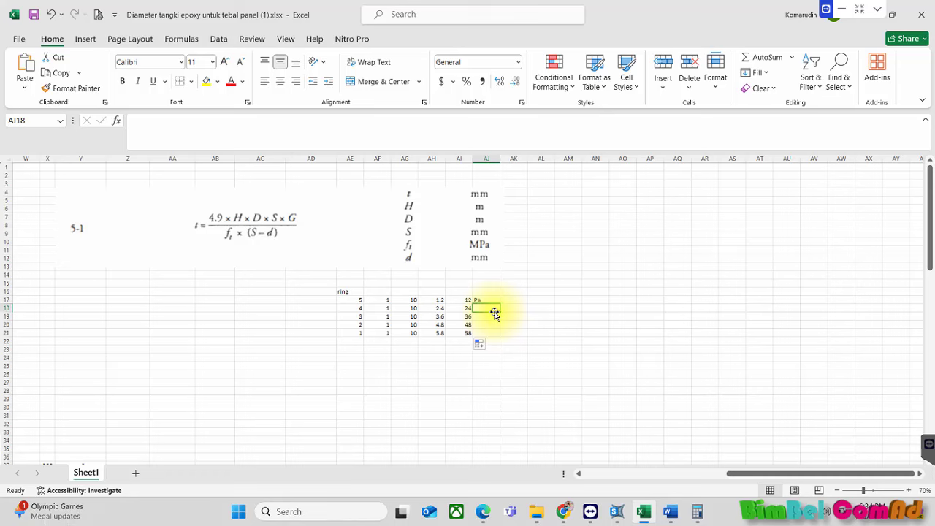
Switch to SAP2000 and rename the DEAD load pattern as "Mati".
left_click(620, 512)
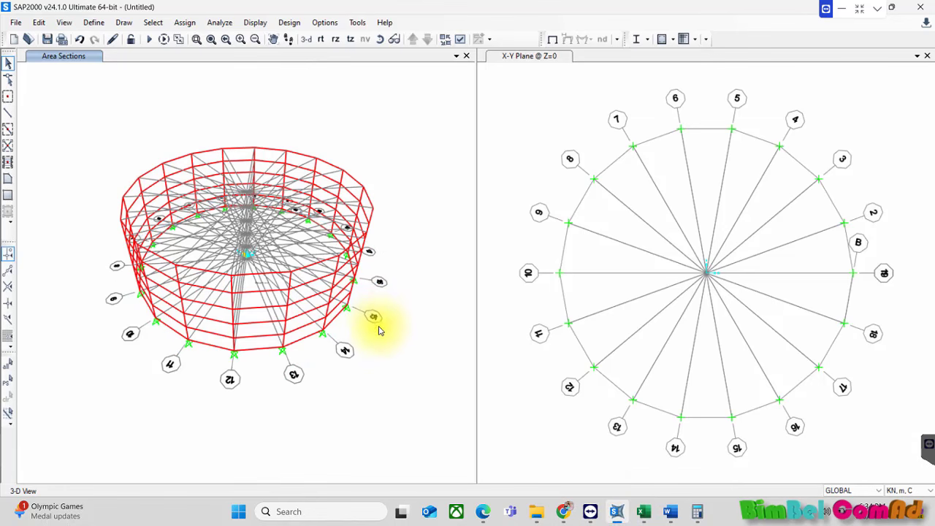
left_click(94, 22)
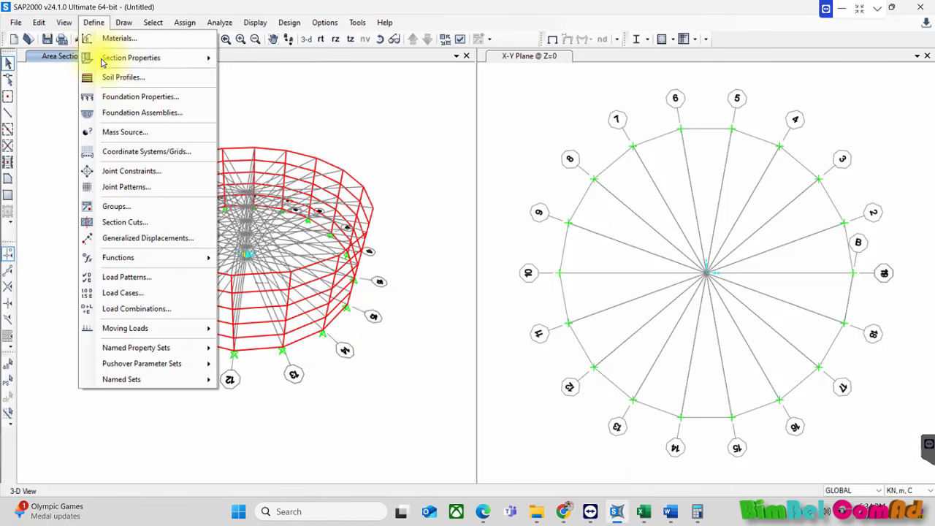
left_click(145, 278)
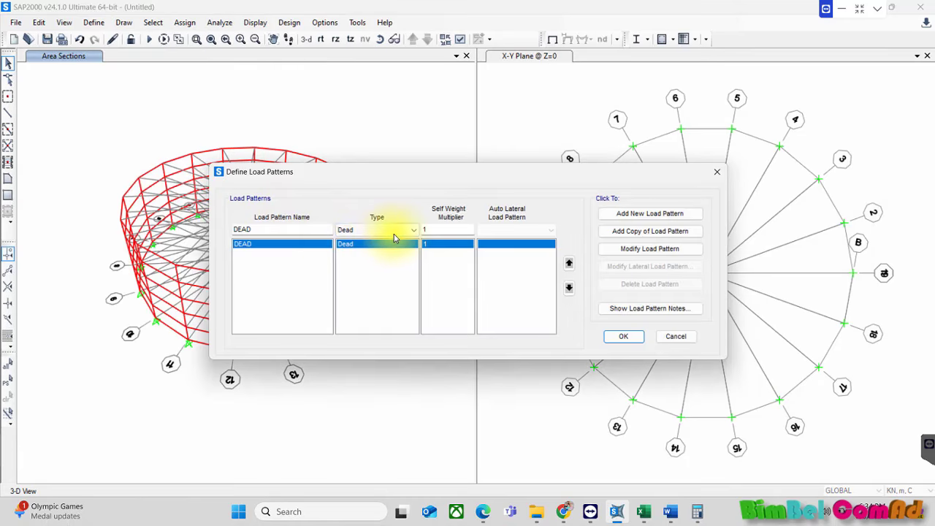
left_click(288, 229)
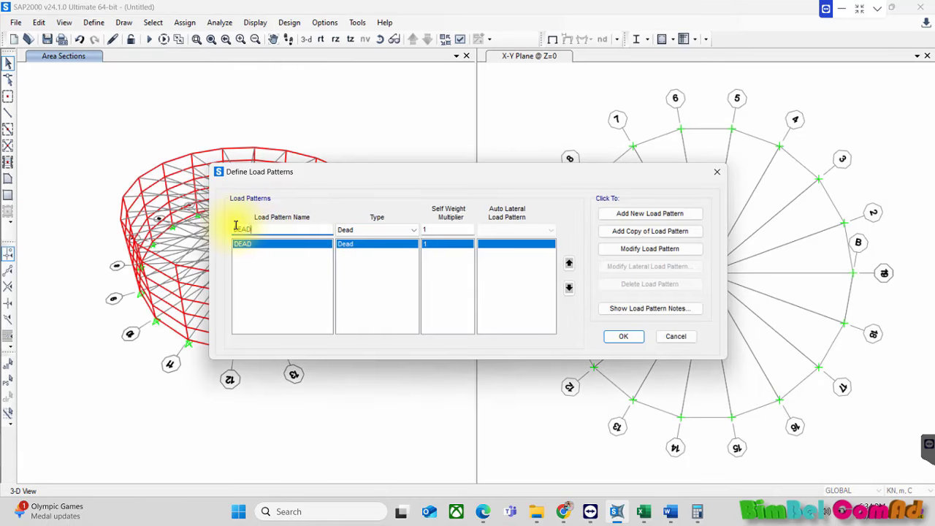
left_click_drag(236, 227, 267, 228)
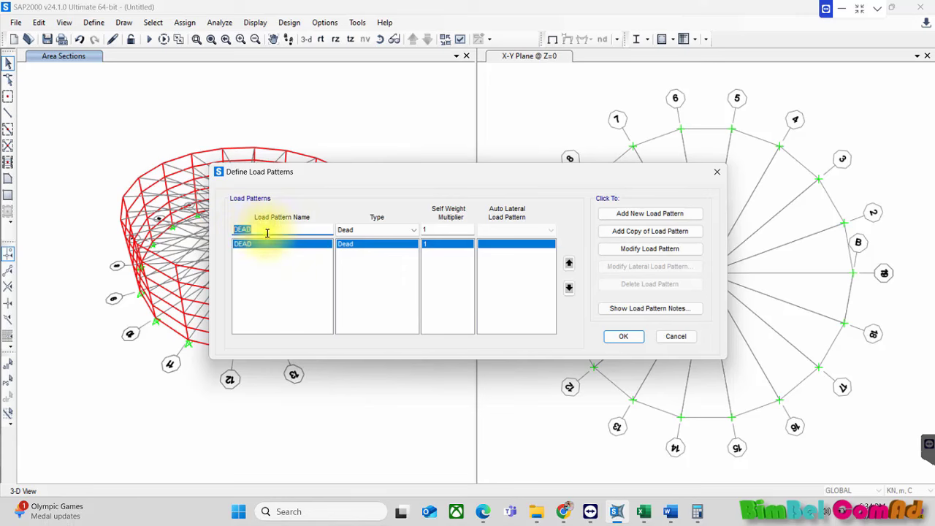
type("Mati")
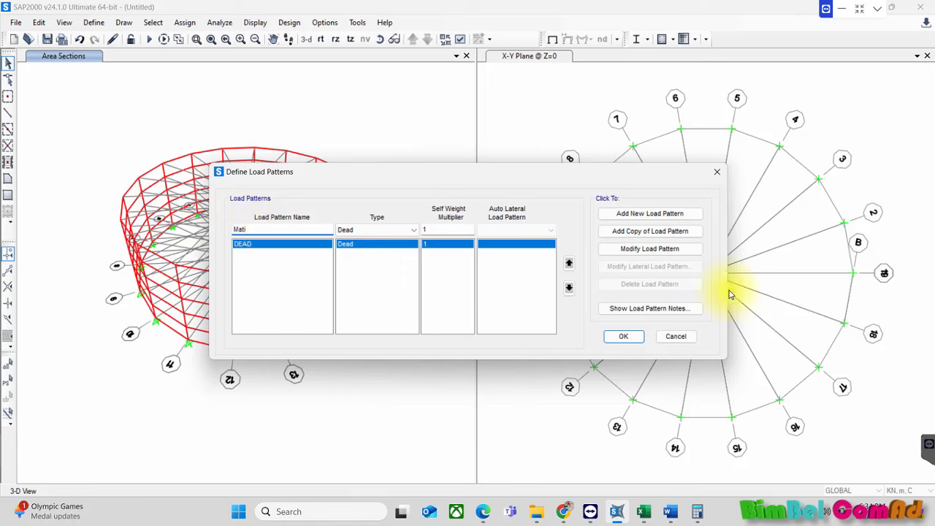
left_click(648, 249)
Add a new load pattern named "Hidup" of type Live and accept the load pattern definitions.
left_click(369, 230)
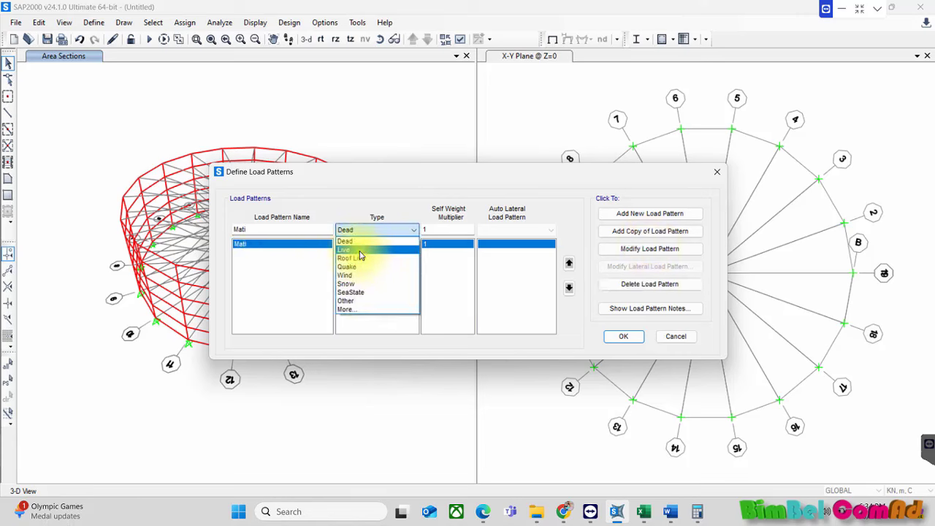
left_click(359, 250)
double_click(267, 230)
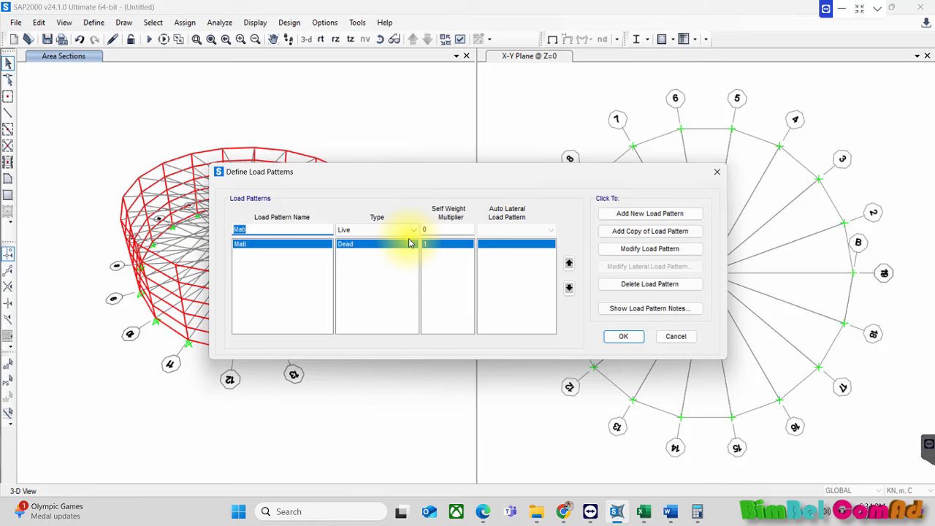
type("Hidup")
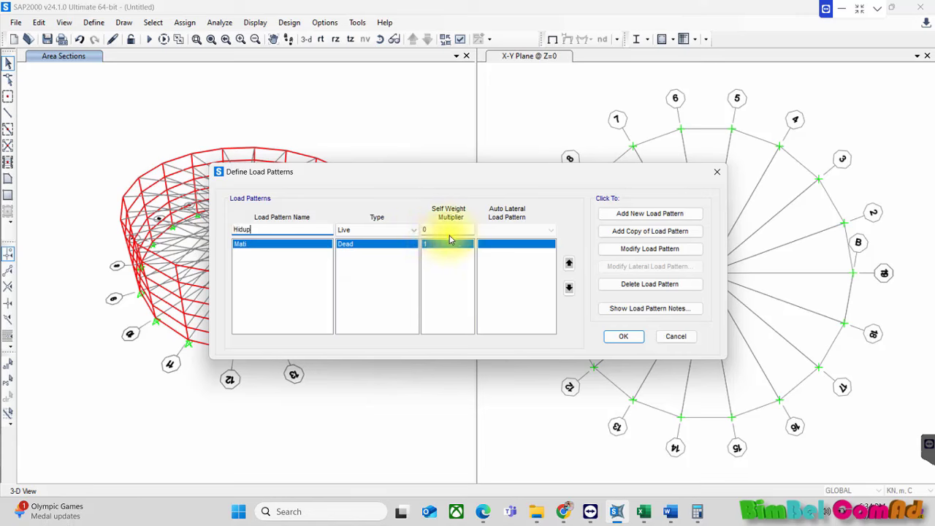
left_click(639, 213)
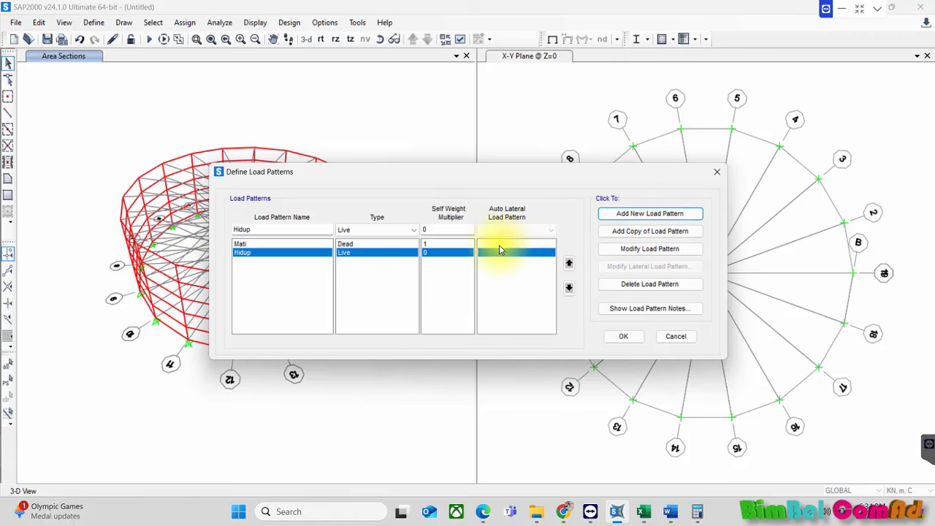
left_click(623, 336)
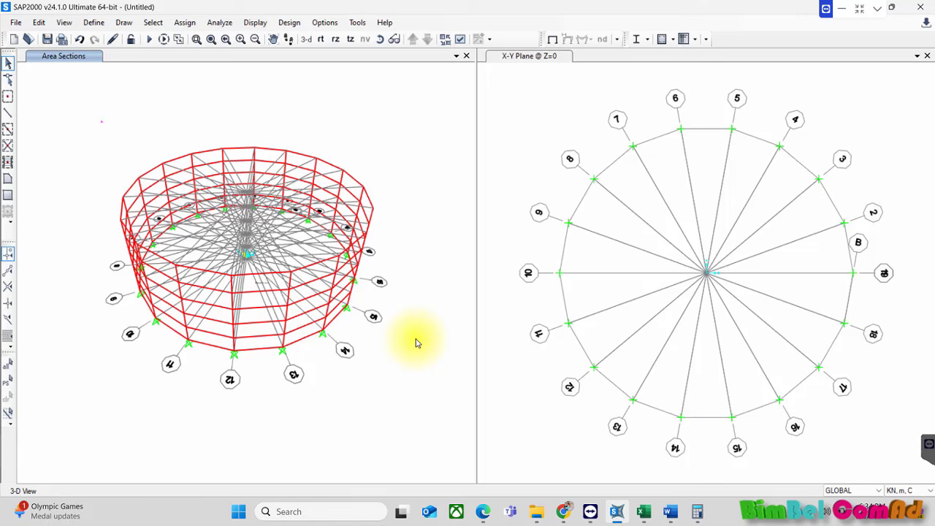
Select all the tank wall areas in the 3-D view and open the surface pressure area load assignment for them.
left_click_drag(101, 120, 401, 359)
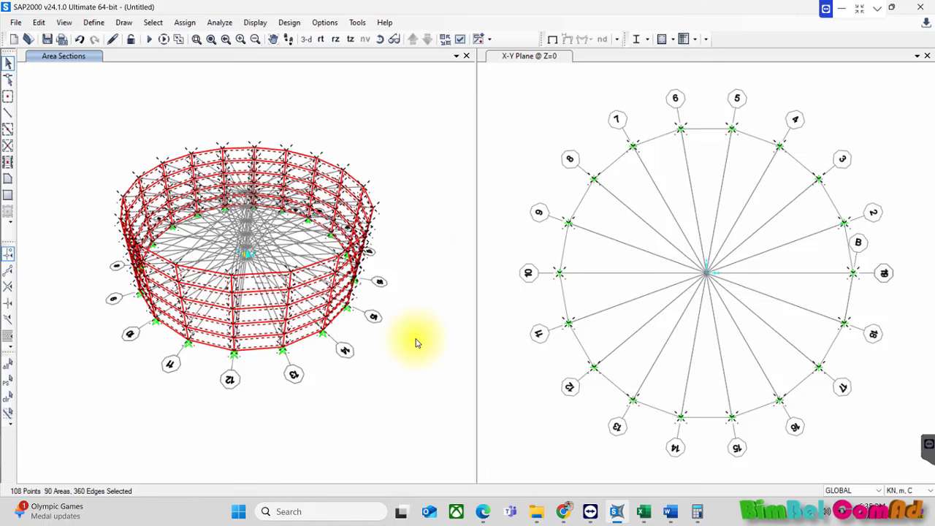
key("alt+a")
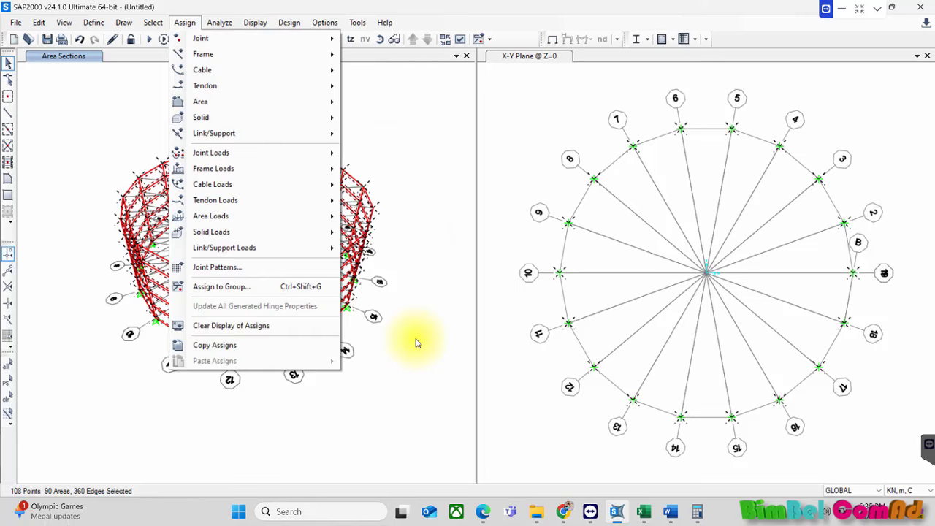
key("Down")
key("Down")
key("Down")
key("Down")
key("Down")
key("Down")
key("Down")
key("Down")
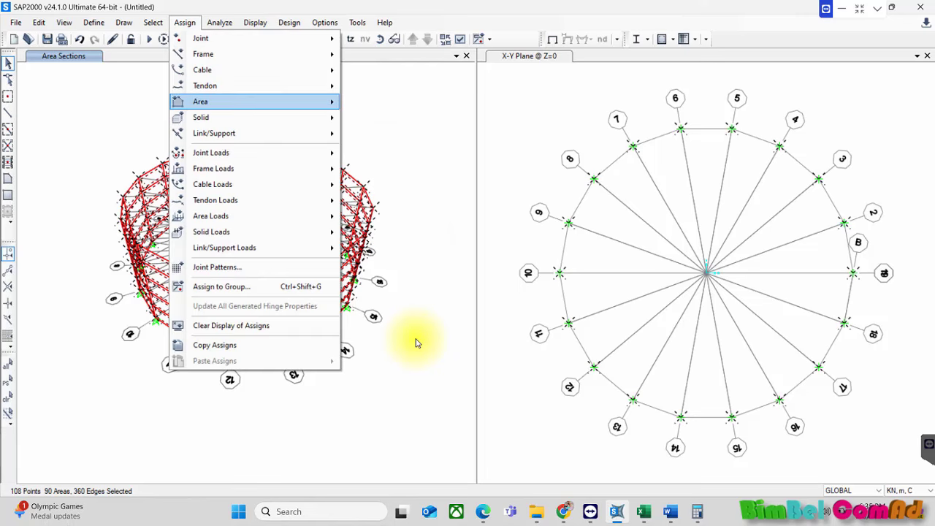
key("Down")
key("Up")
key("Up")
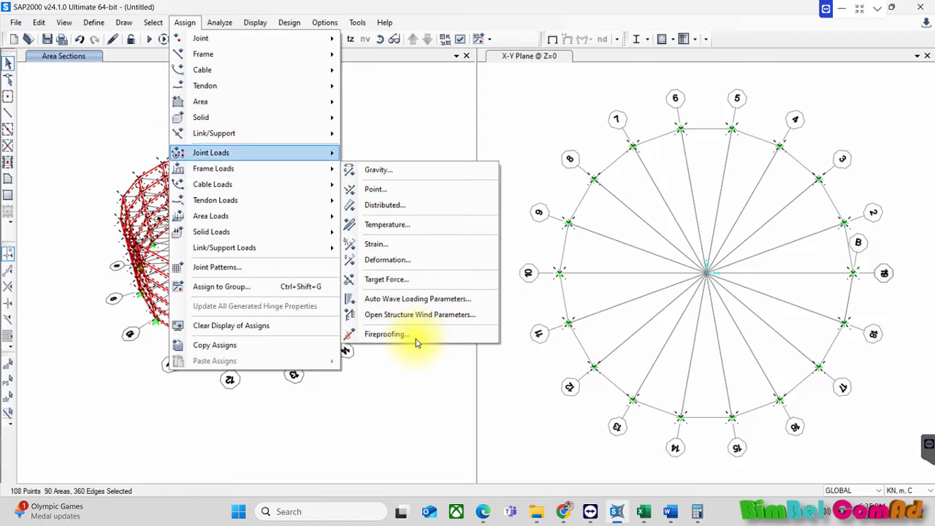
key("Down")
key("Down")
key("Down")
key("Down")
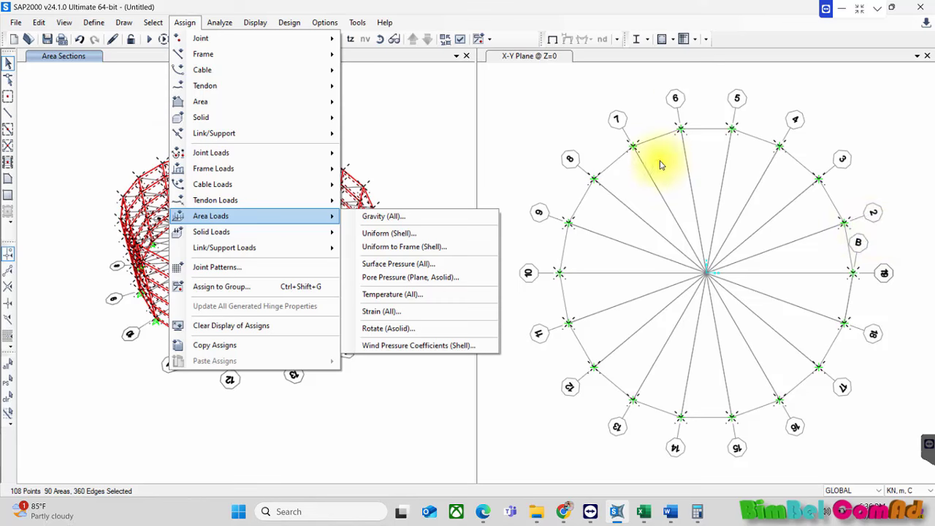
left_click(417, 268)
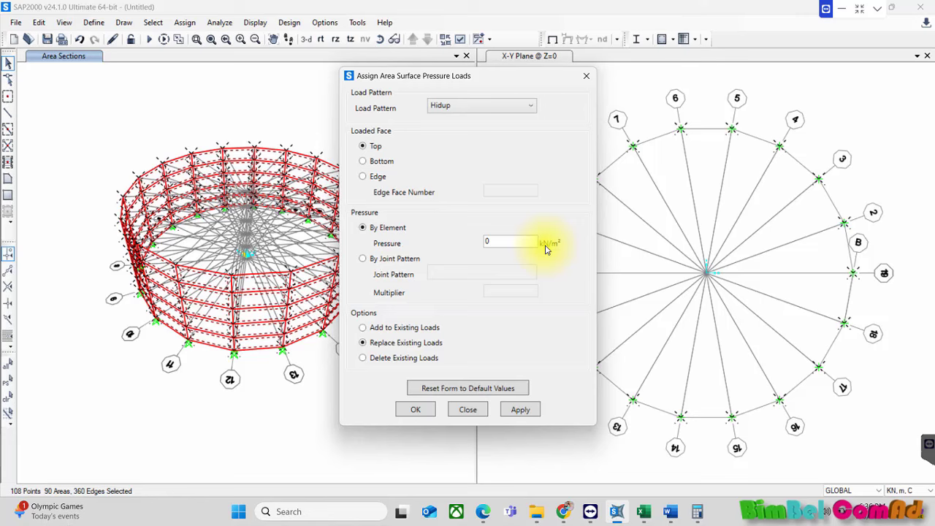
Try to apply the Hidup surface pressure of 0 kN/m² by element to the top face of the walls, and close the assignment.
left_click(515, 412)
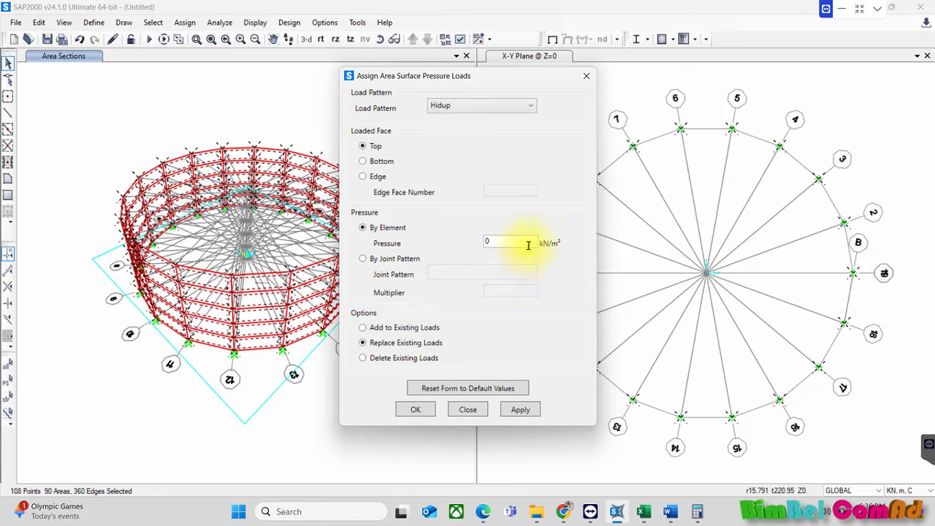
double_click(529, 243)
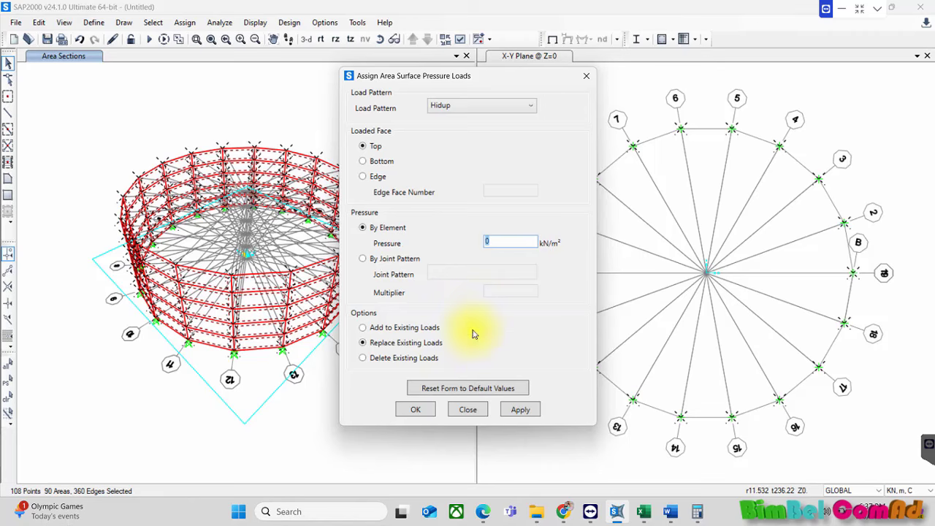
left_click(468, 409)
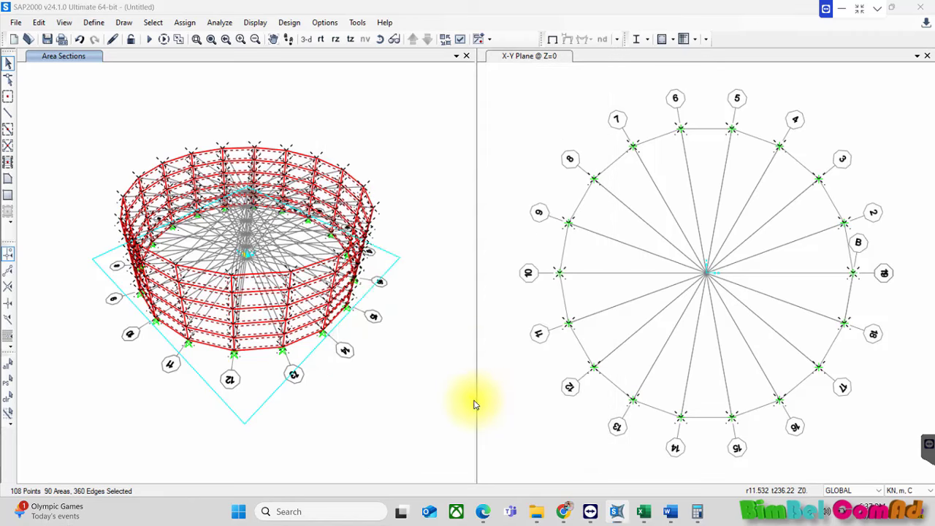
left_click(185, 23)
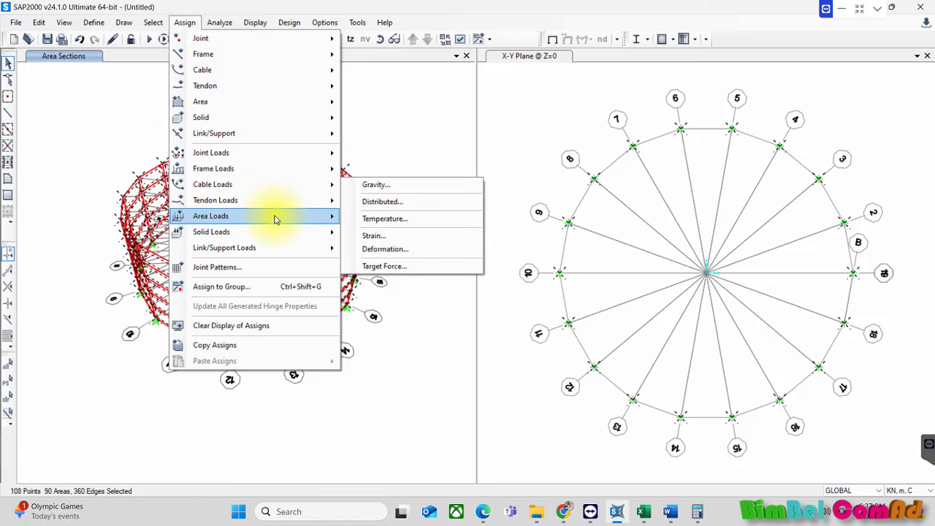
mouse_move(333, 215)
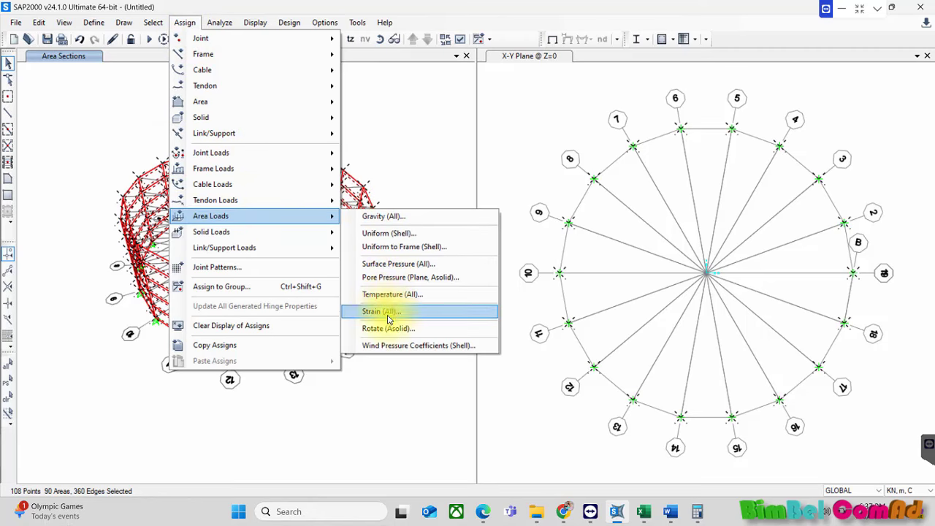
left_click(397, 278)
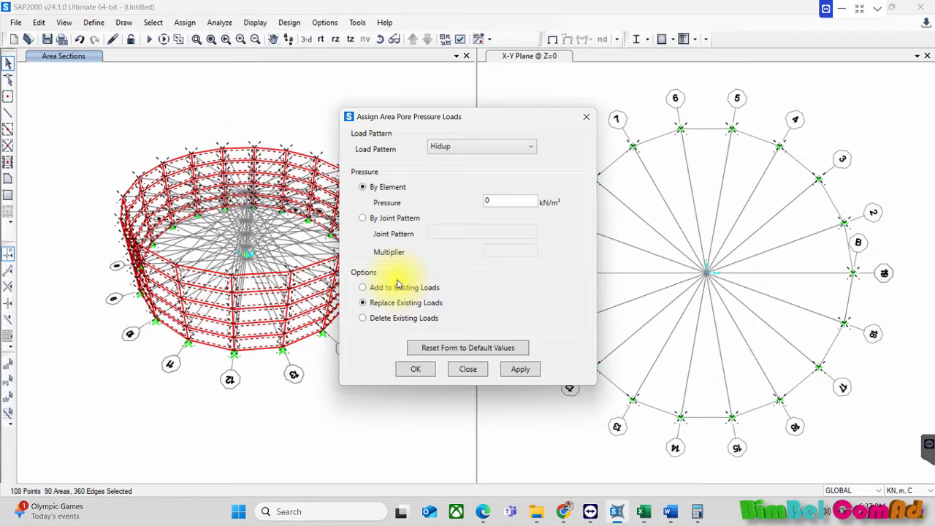
left_click(369, 220)
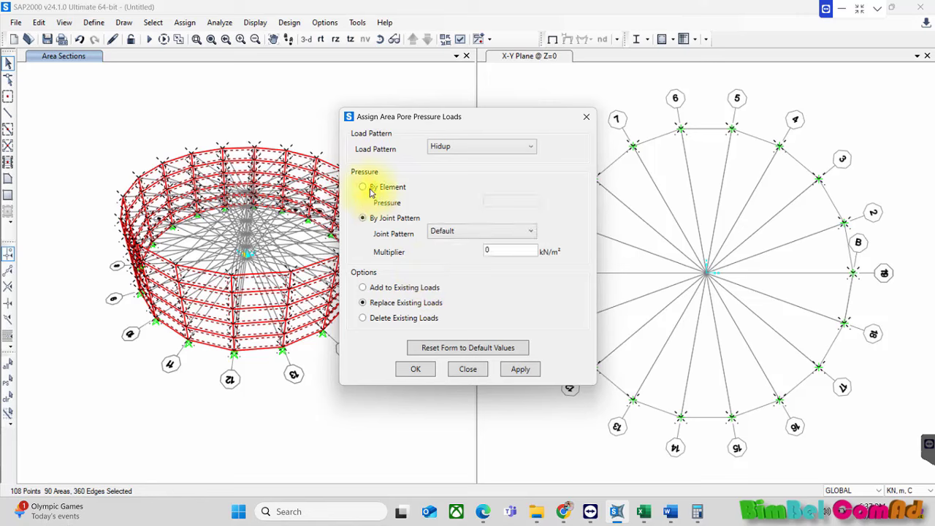
left_click(371, 189)
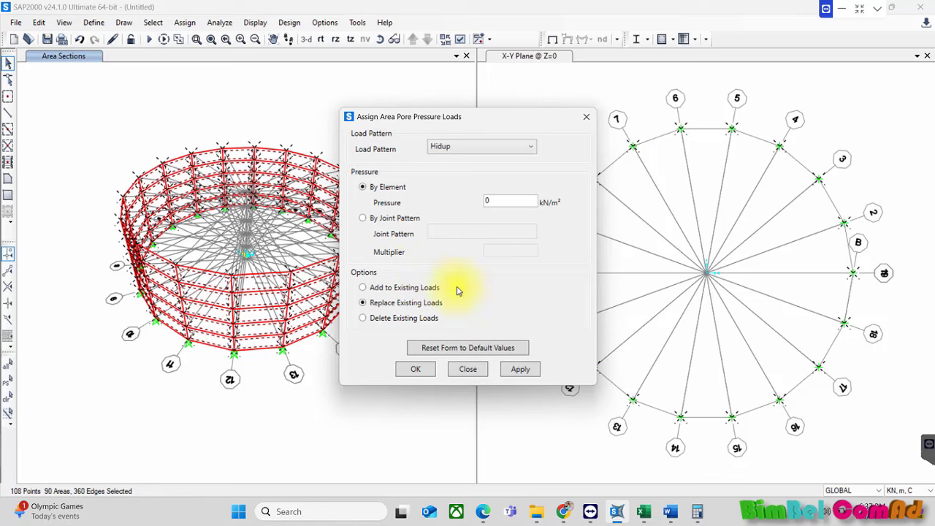
left_click(390, 221)
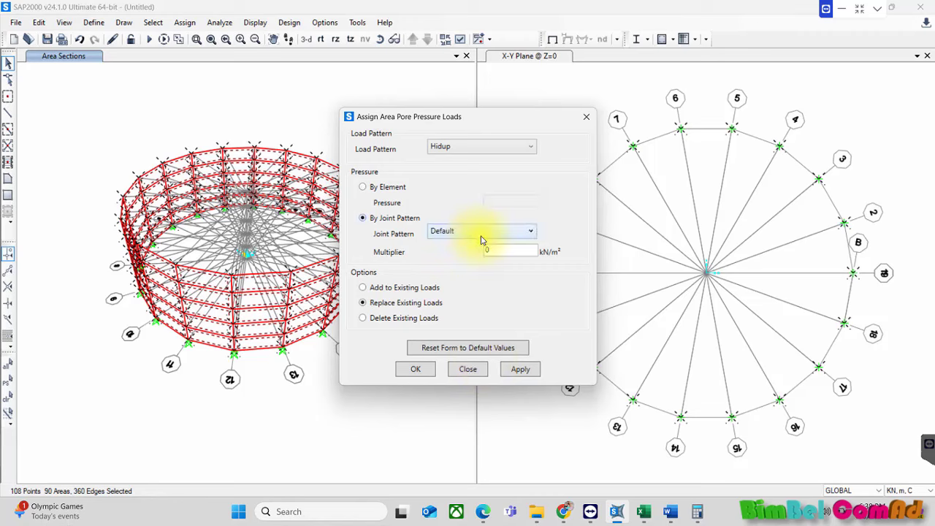
left_click(484, 233)
left_click(486, 244)
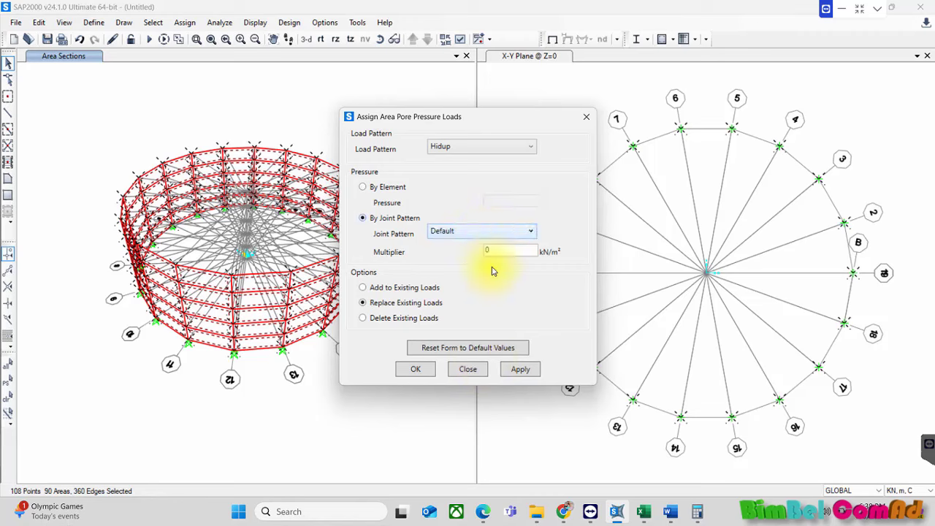
left_click(471, 370)
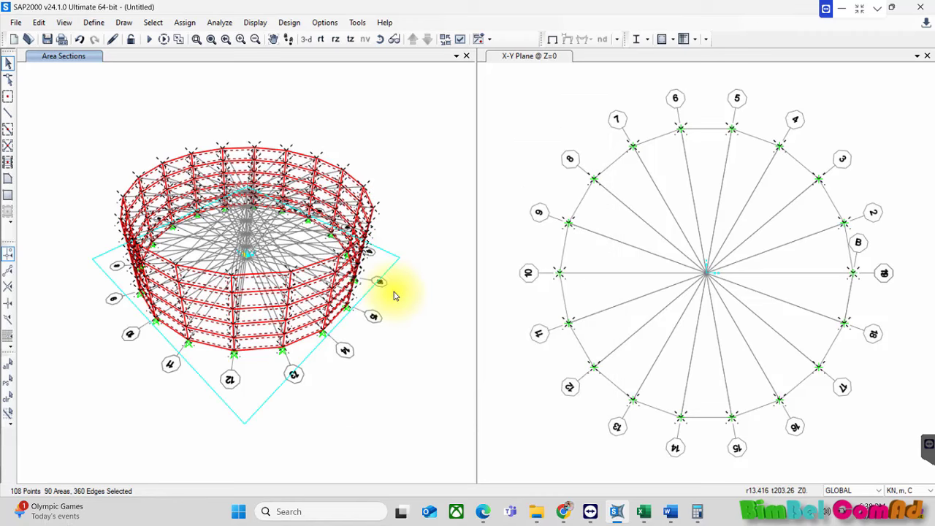
Assign a Hidup surface pressure of 0.5 kN/m² by element to the top face of the selected tank walls, replacing existing loads.
left_click(186, 23)
mouse_move(249, 64)
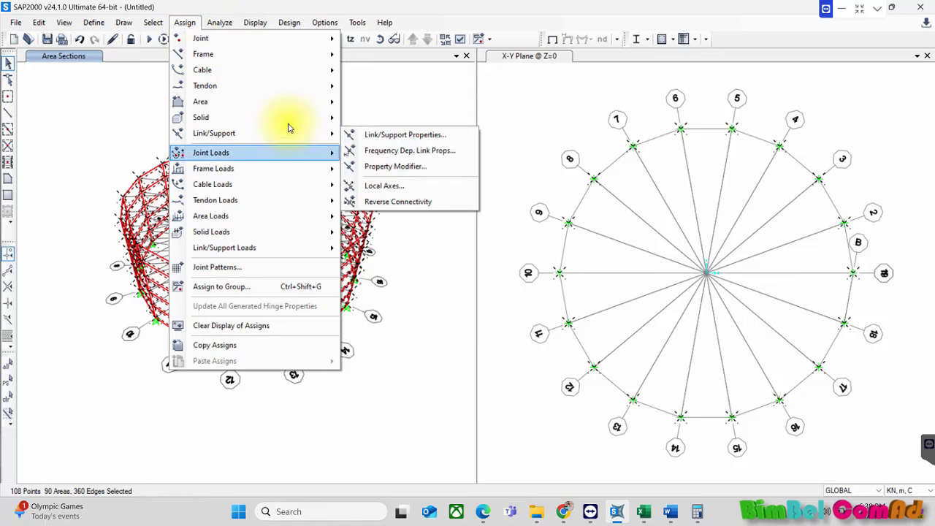
mouse_move(287, 208)
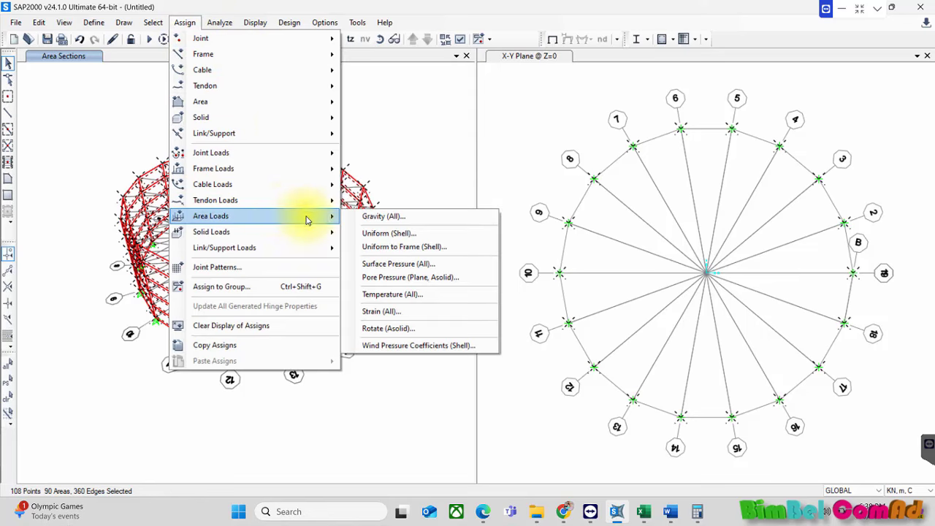
left_click(375, 269)
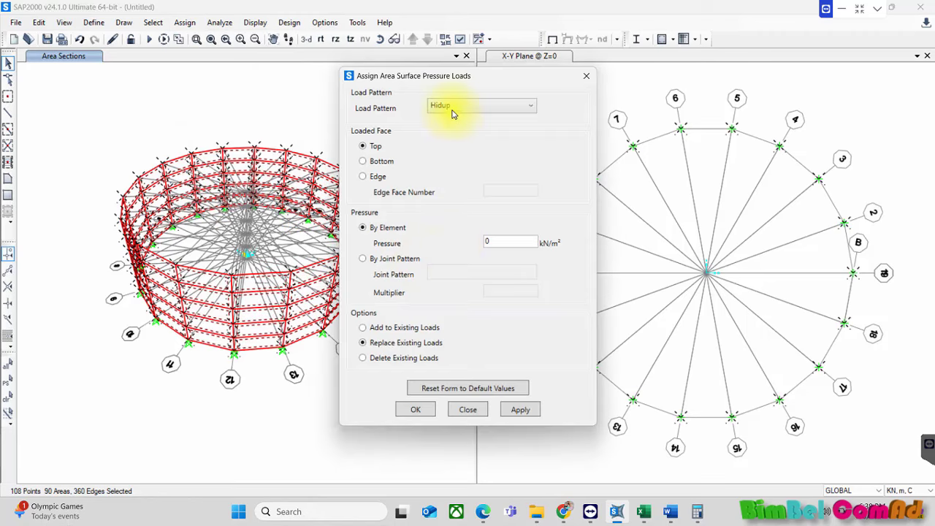
left_click_drag(467, 82, 494, 78)
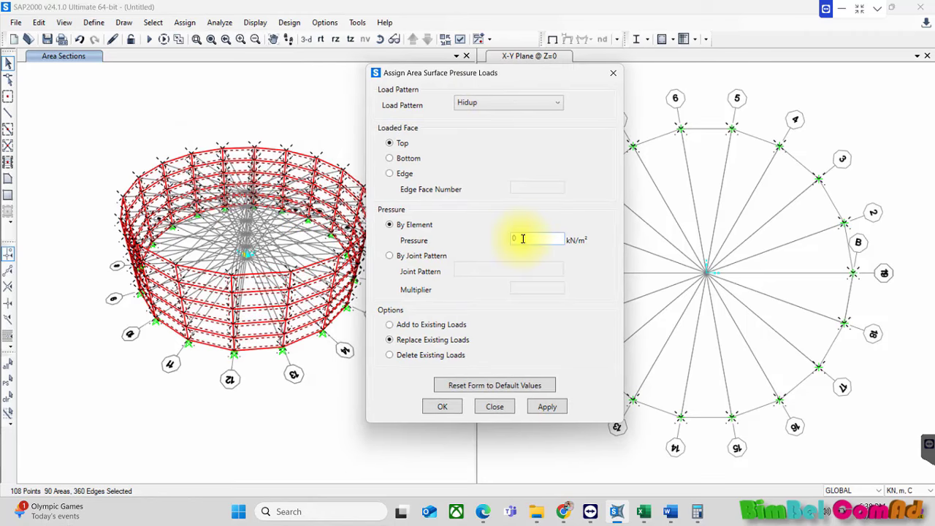
double_click(523, 239)
type("0.5")
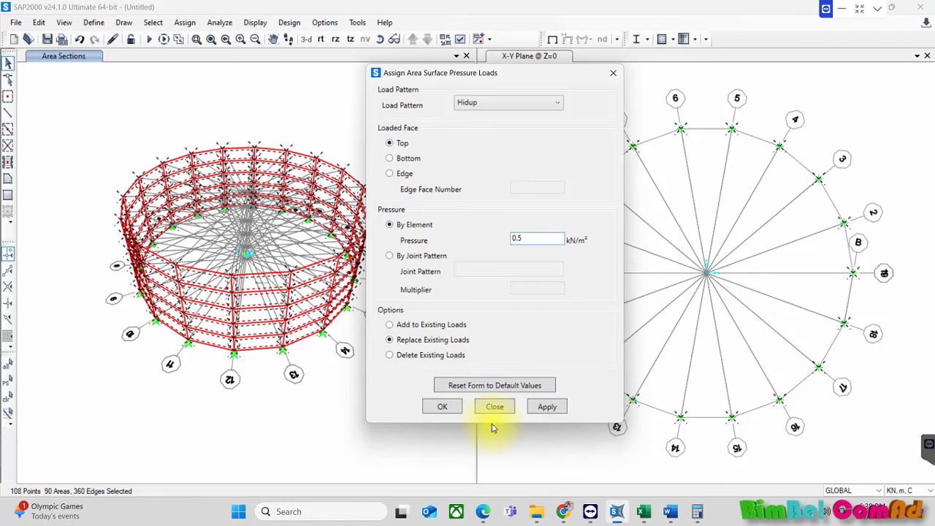
left_click(443, 407)
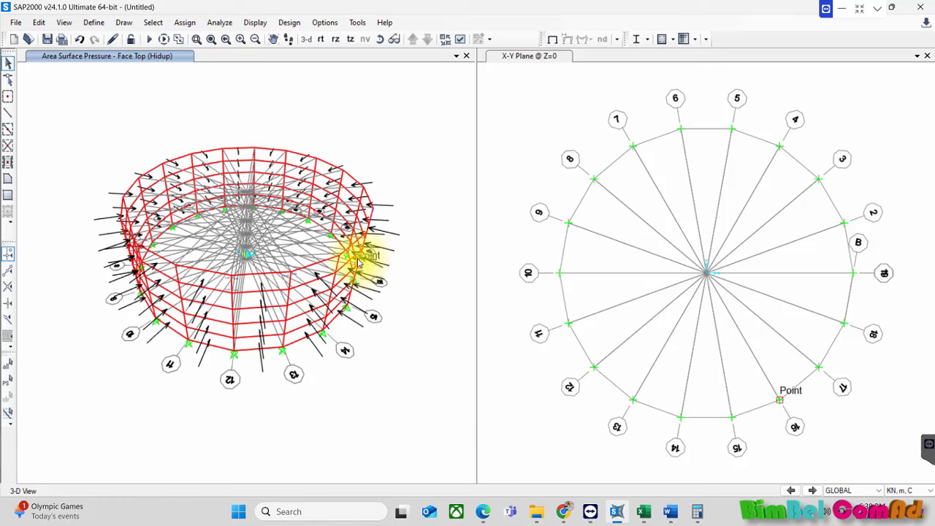
Select all tank wall areas and assign a Hidup surface pressure of 0.5 kN/m² by element to their bottom face.
left_click_drag(364, 341, 441, 417)
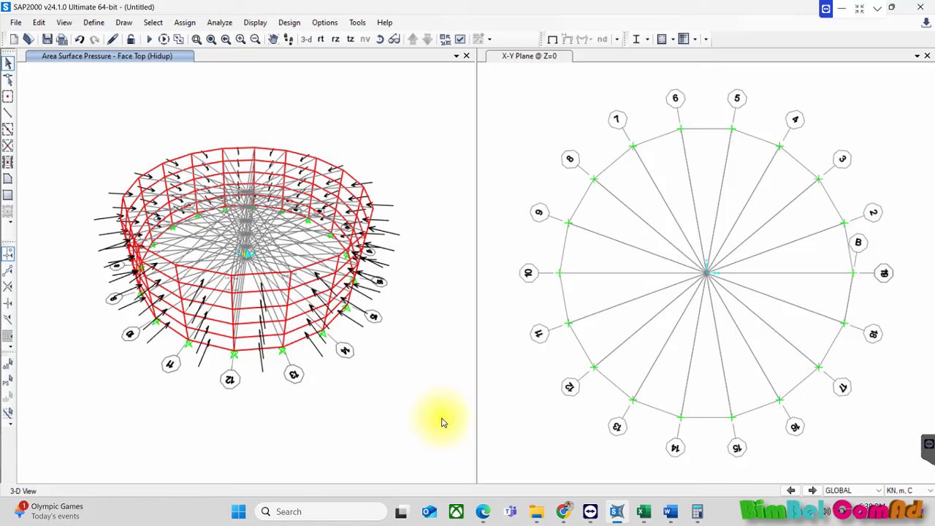
left_click_drag(222, 235, 78, 92)
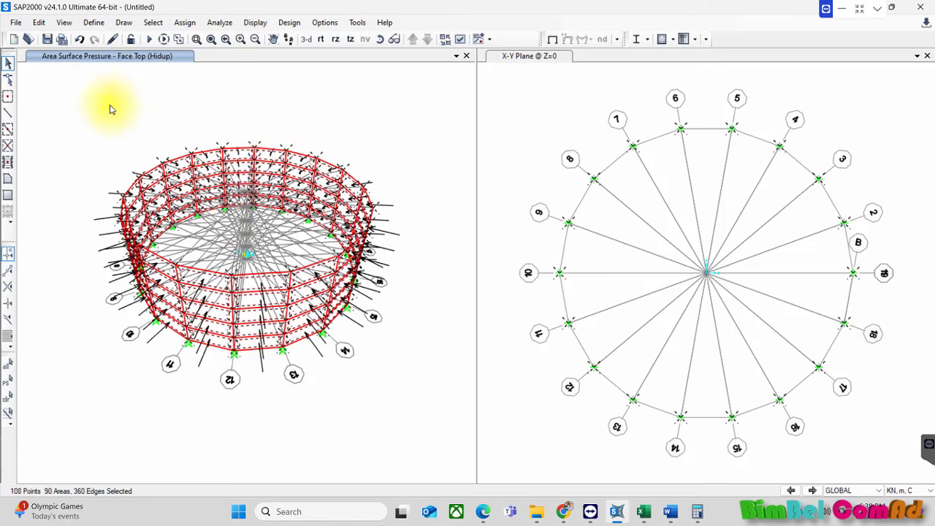
left_click(185, 22)
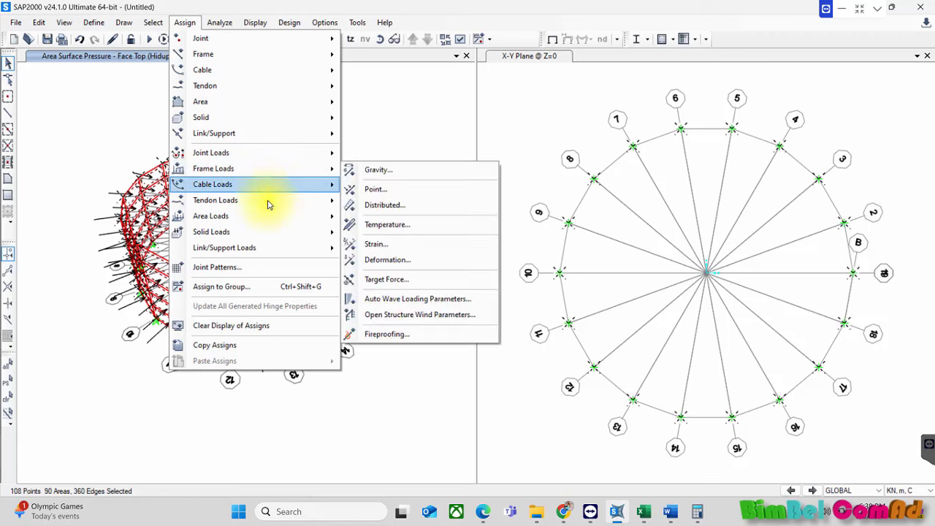
mouse_move(269, 213)
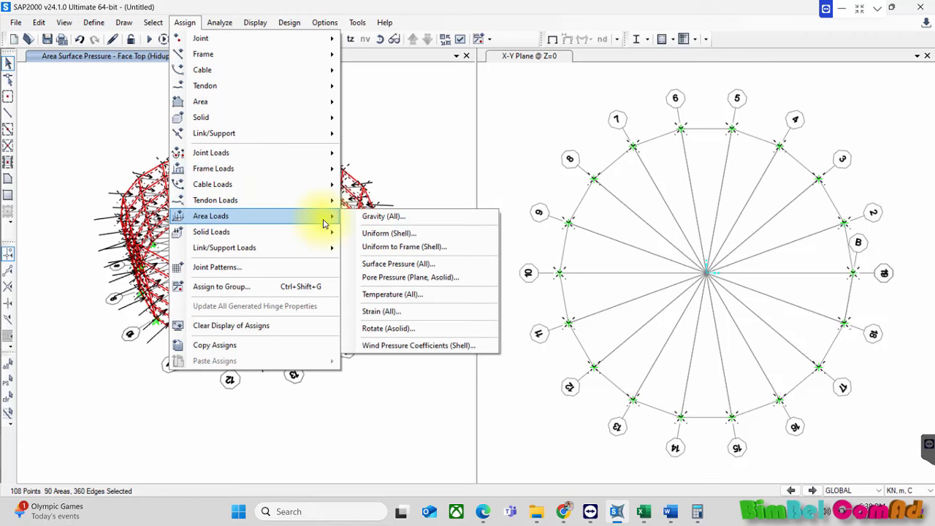
left_click(408, 267)
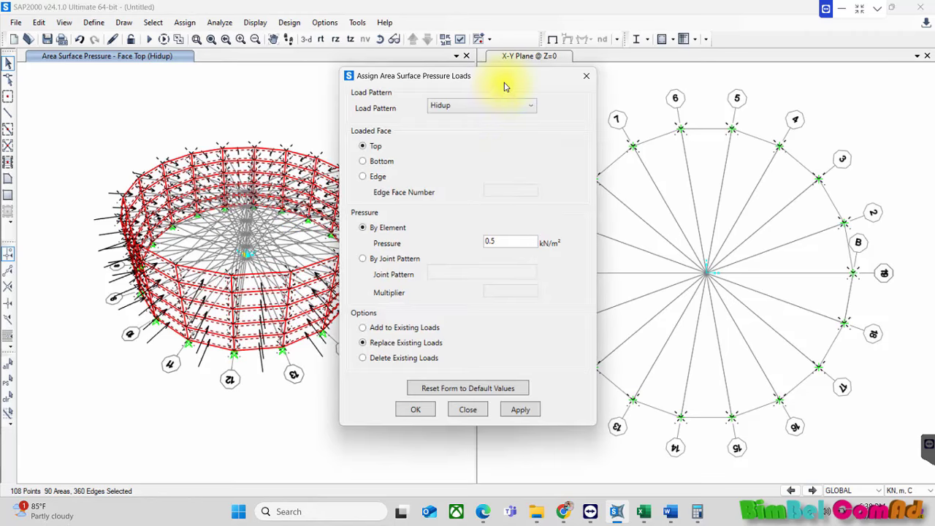
left_click_drag(518, 82, 591, 78)
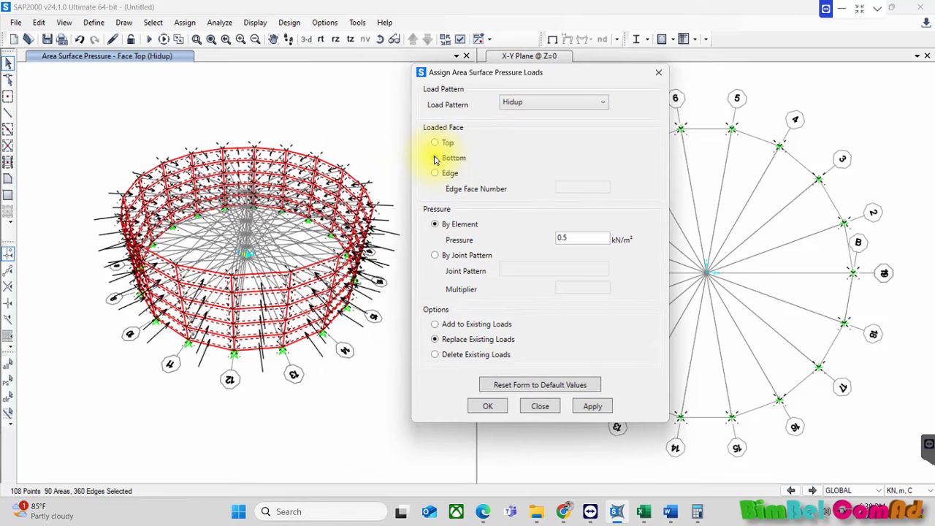
left_click(435, 158)
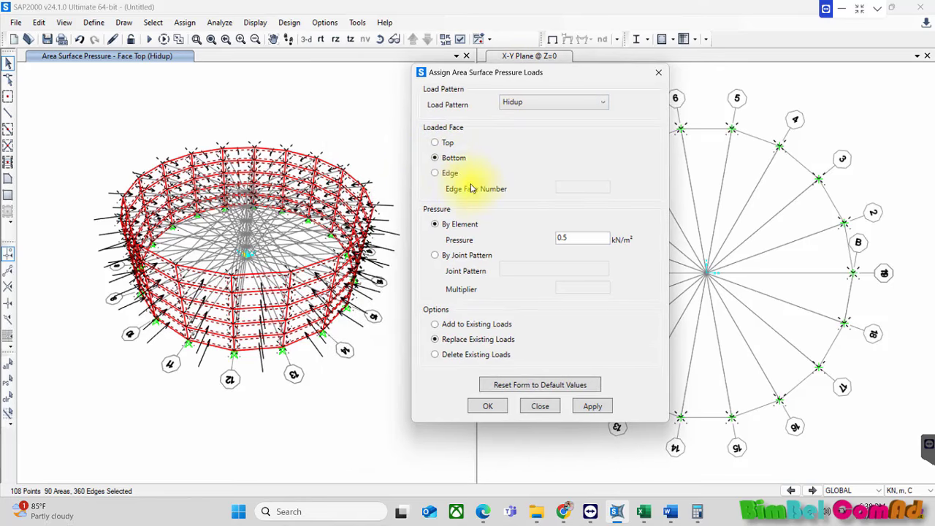
left_click(602, 407)
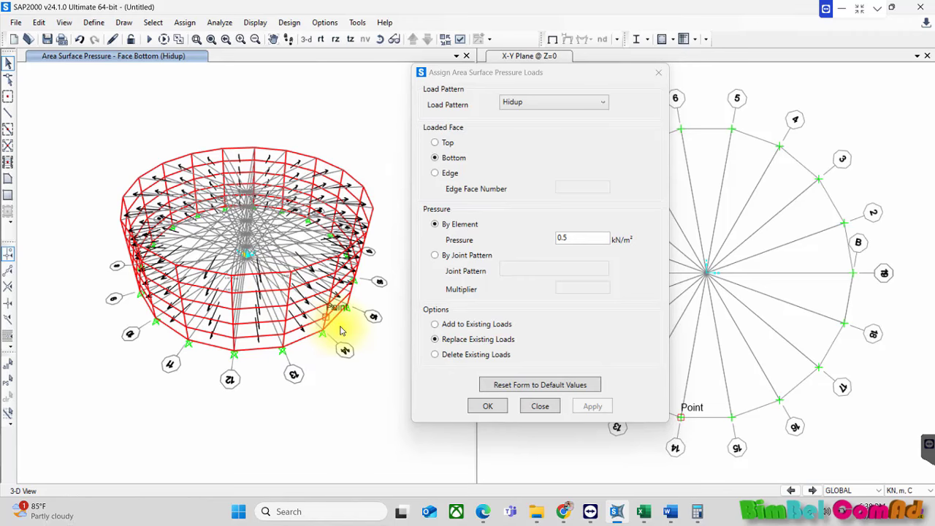
left_click(486, 407)
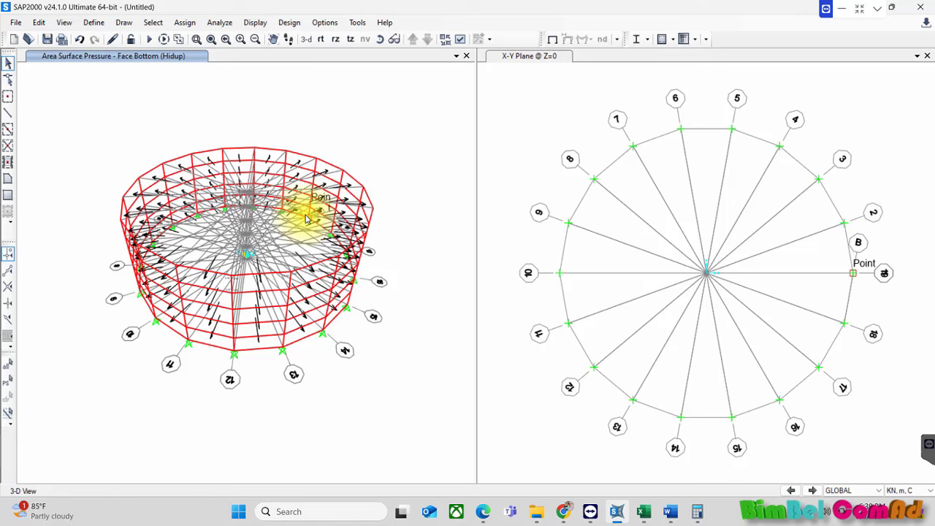
Generate the default design load combinations for Steel Frame Design and close the load combination definitions.
key("alt+Right")
key("Right")
key("Right")
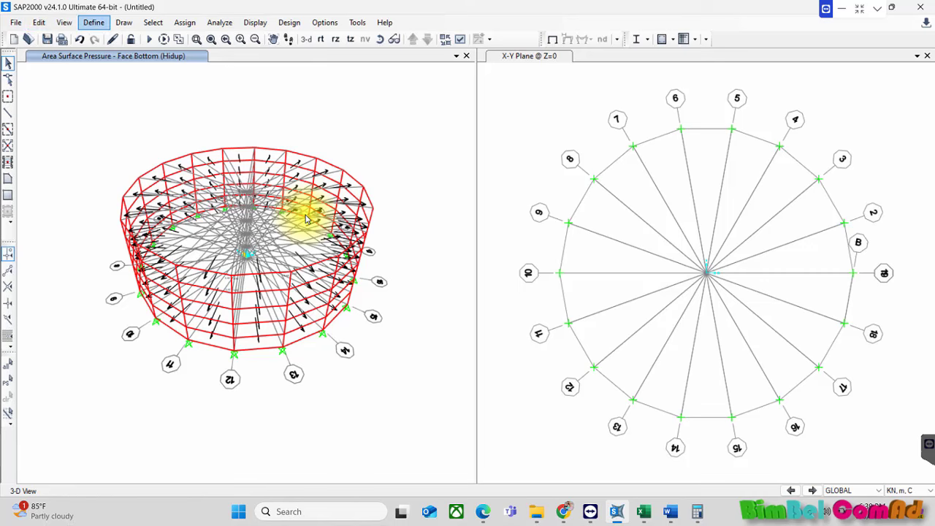
key("Down")
key("Up")
key("Up")
key("Up")
key("Up")
key("Up")
key("Up")
key("Up")
key("Up")
key("Up")
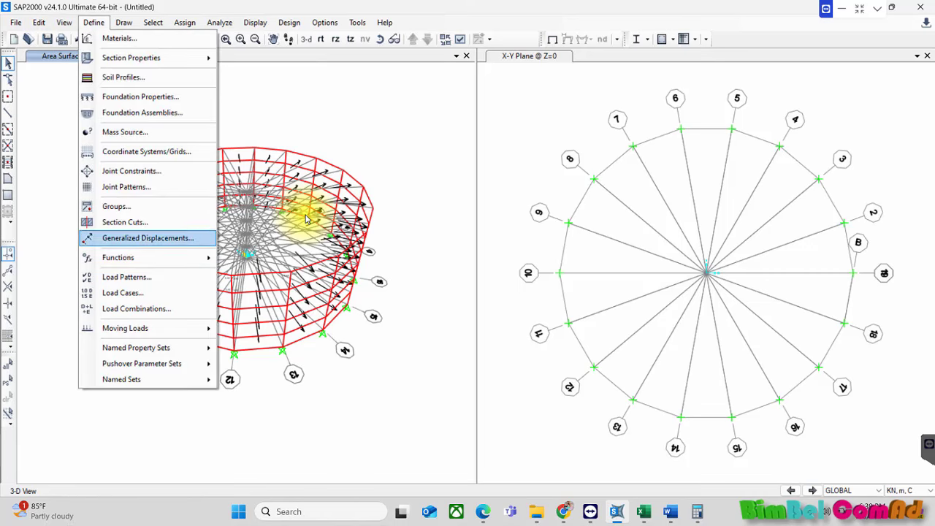
key("Down")
key("Down")
key("Down")
key("Down")
key("Return")
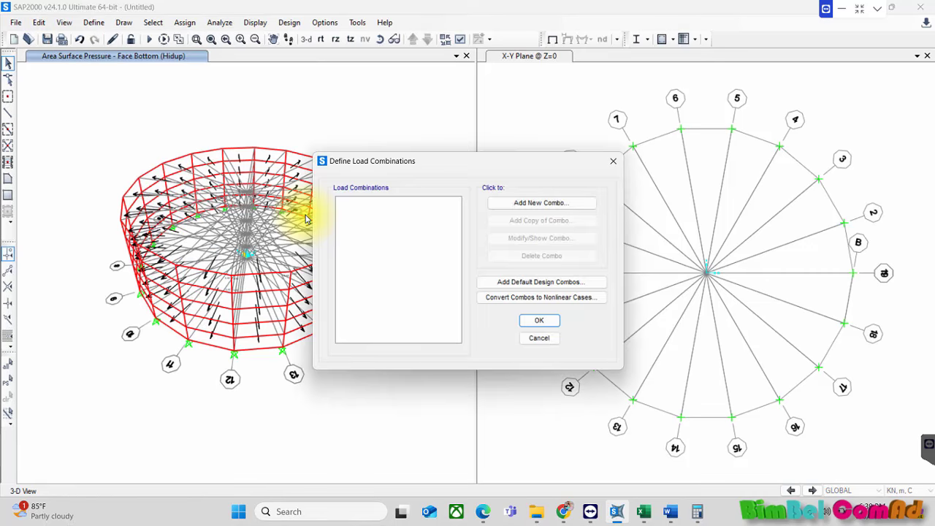
key("Tab")
key("Return")
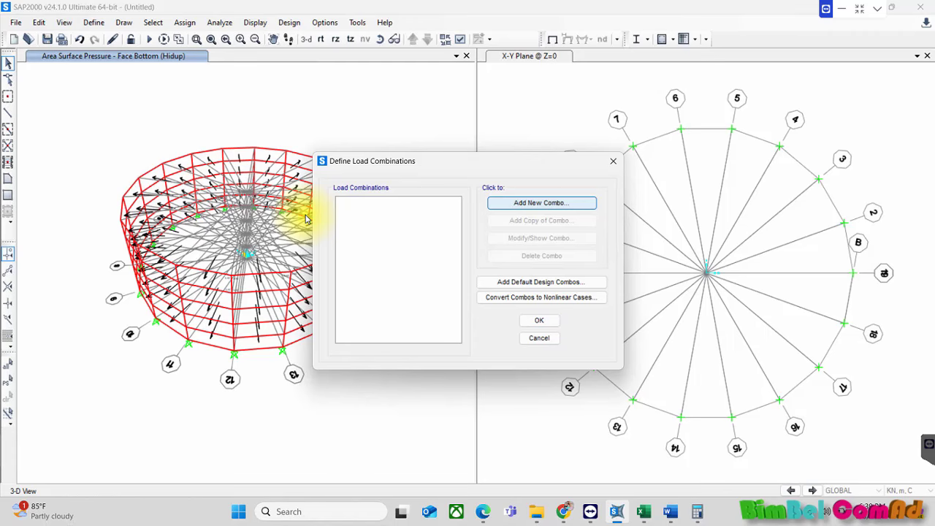
key("Escape")
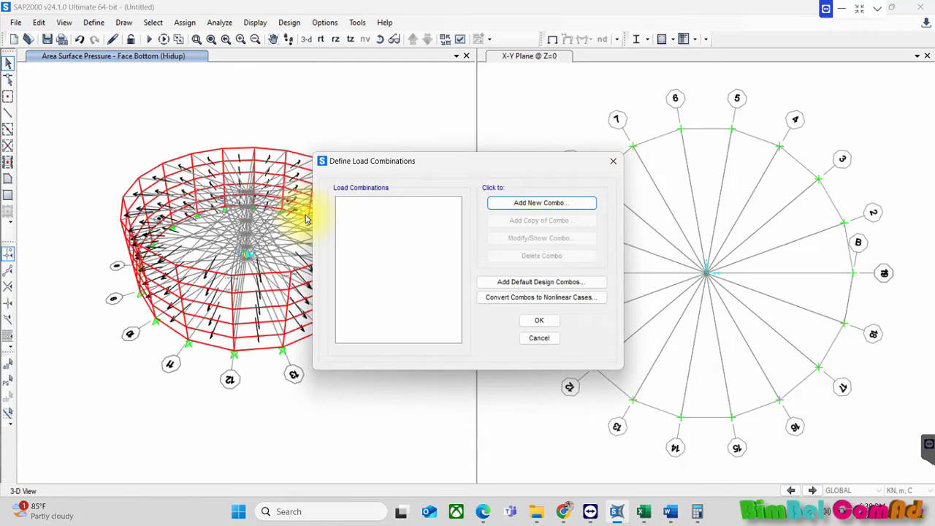
key("Tab")
key("Return")
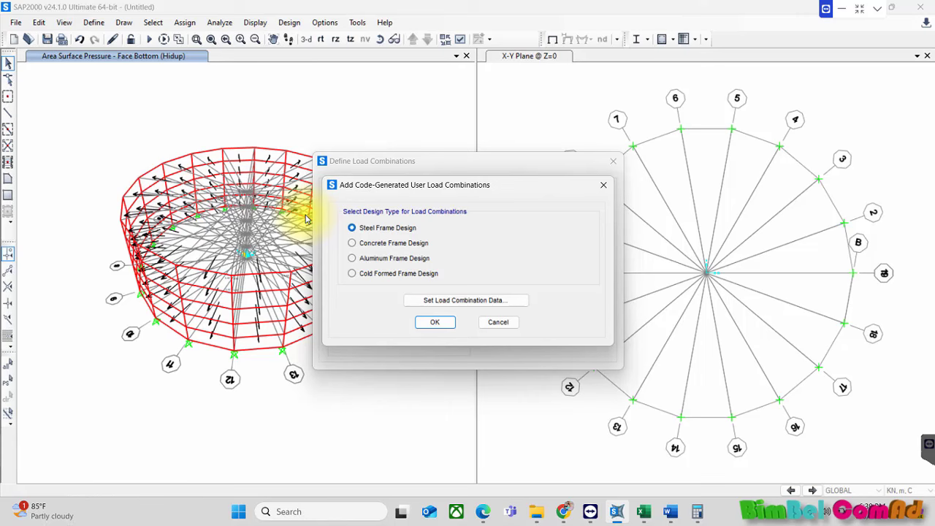
key("Return")
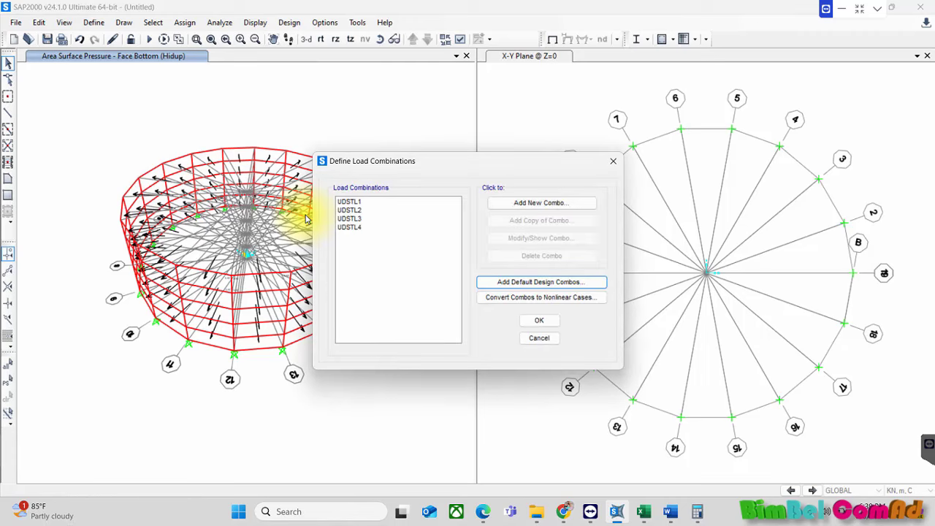
left_click(553, 336)
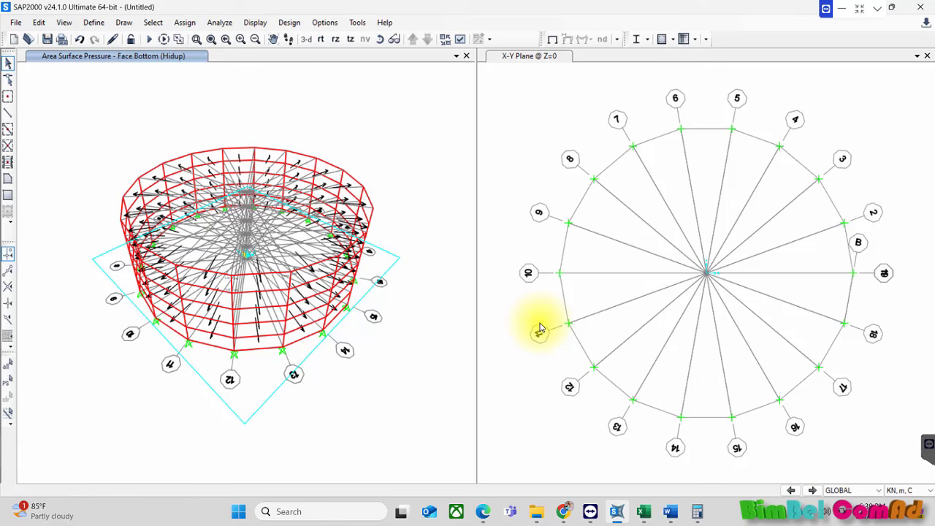
Check the available degrees of freedom in the analysis options and leave without applying changes.
key("alt")
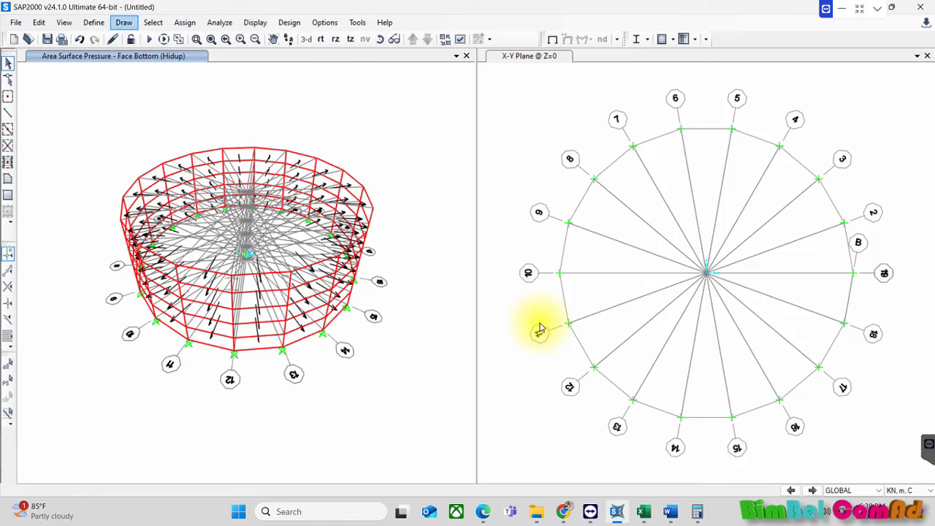
key("Right")
key("Right")
key("Right")
key("Down")
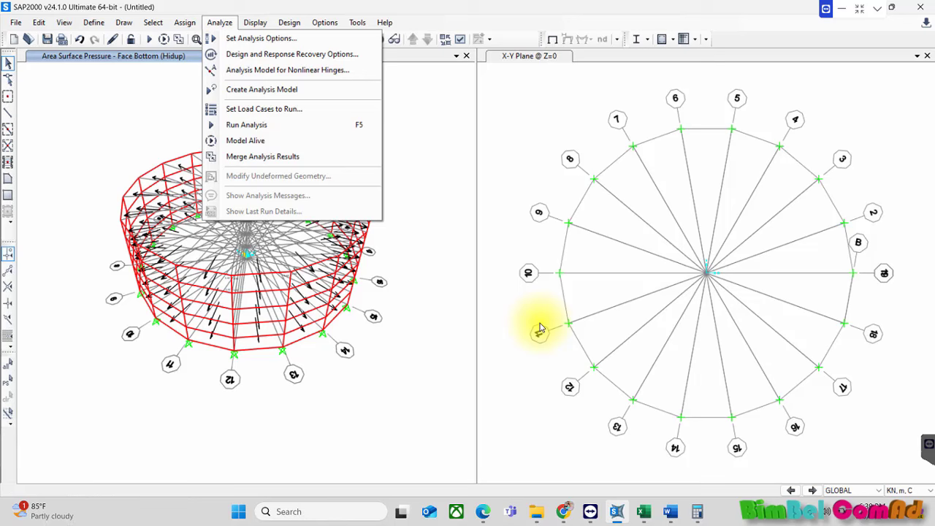
key("Down")
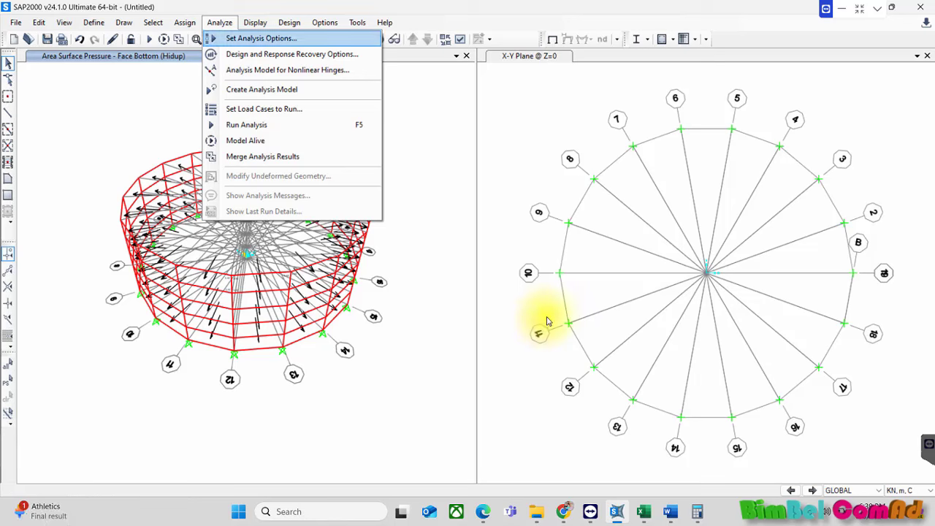
key("Down")
key("Up")
key("Return")
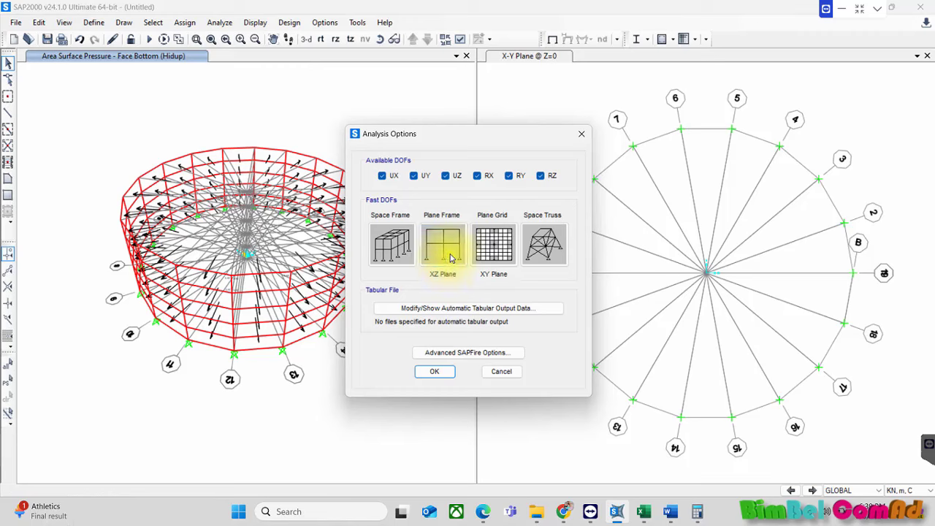
left_click(492, 371)
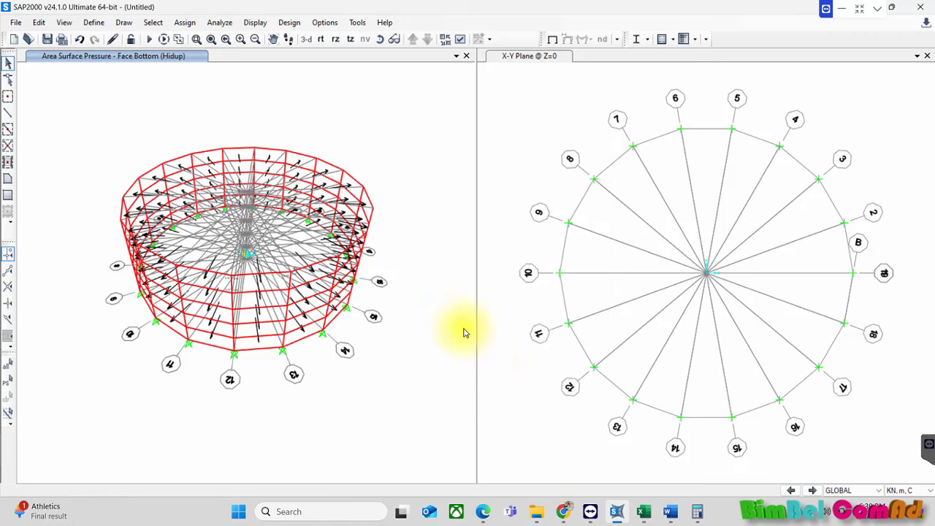
Exclude the MODAL load case from the analysis run, keeping DEAD and Hidup set to run.
left_click(219, 22)
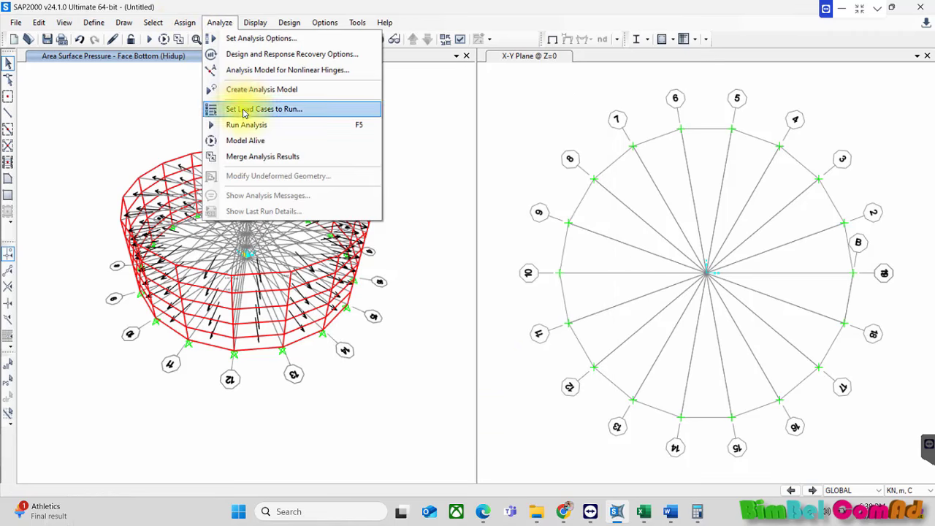
left_click(280, 124)
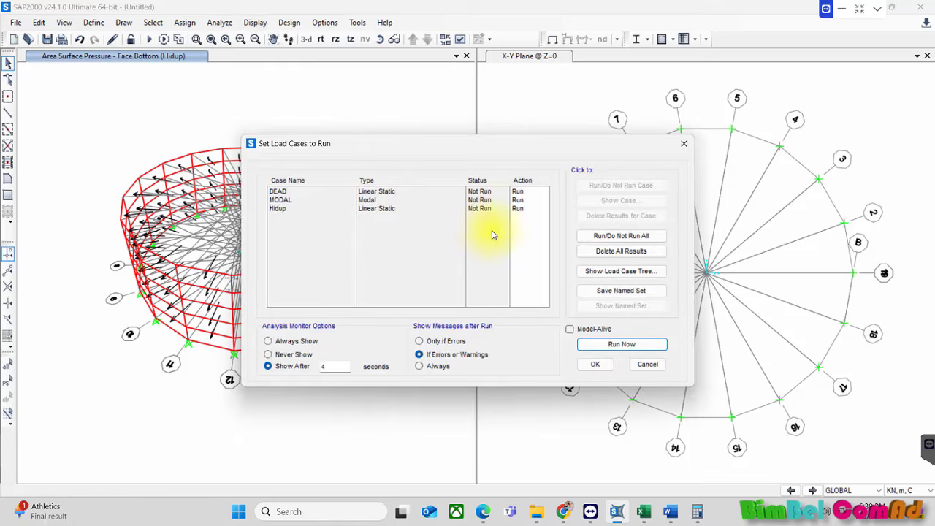
left_click(296, 200)
left_click(595, 187)
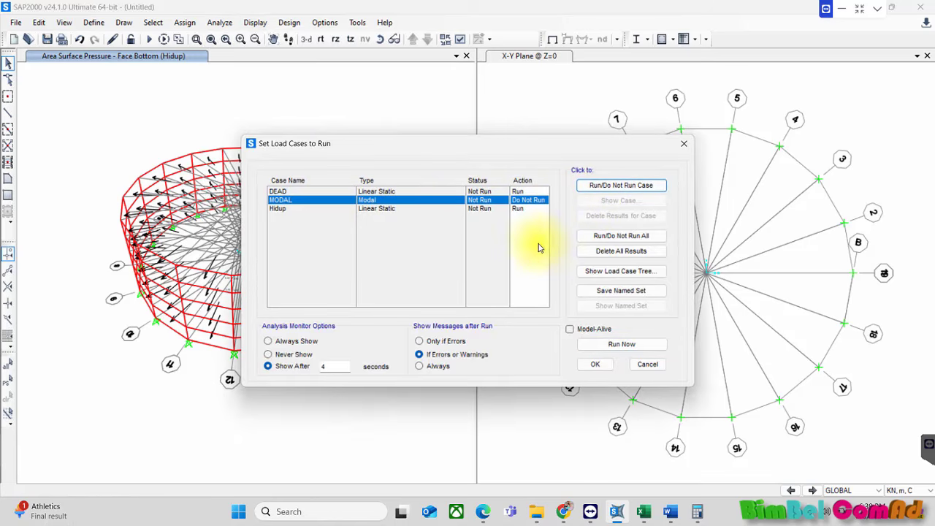
Run the analysis and save the model file as "tanki D16 m".
left_click(621, 344)
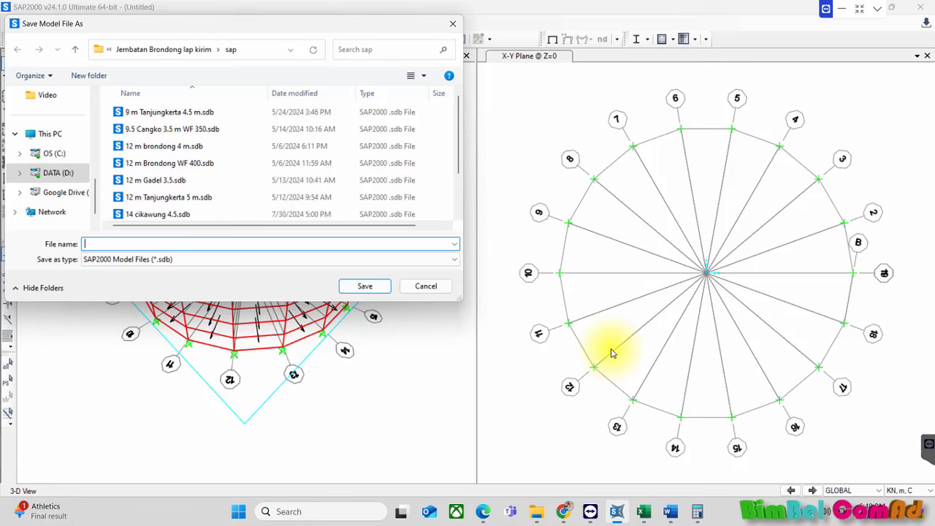
type("tanki 1")
type("6")
key("Return")
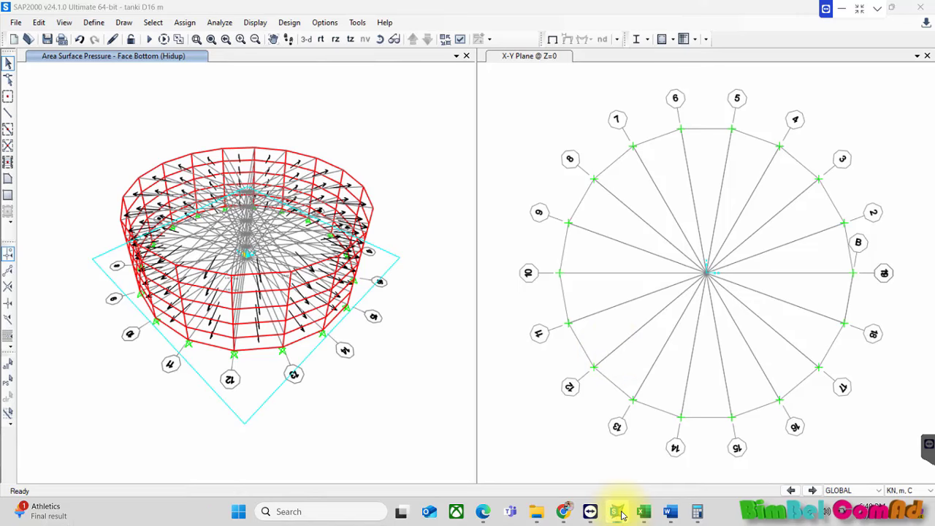
Switch to the tank design report in Word and examine the table of required and used plate thickness per ring.
left_click(670, 514)
scroll(476, 257, "down", 3)
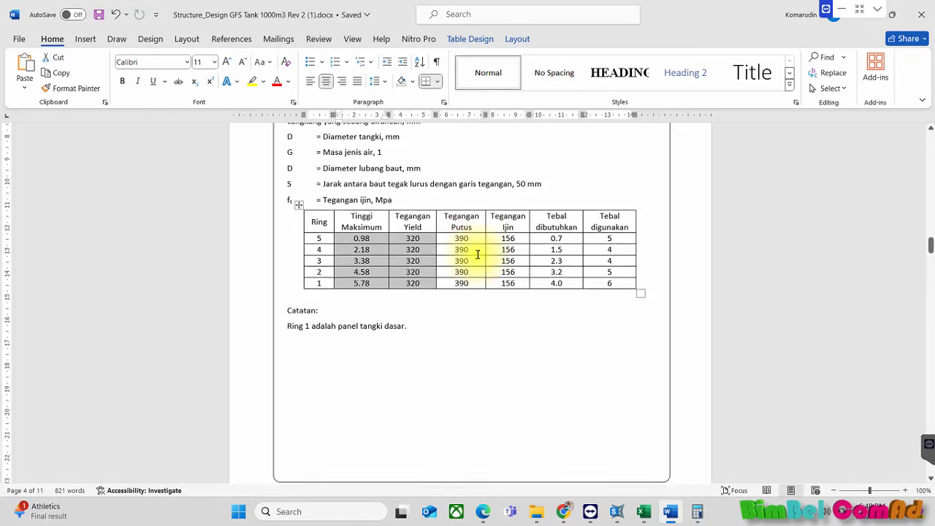
scroll(478, 253, "down", 3)
scroll(477, 254, "up", 3)
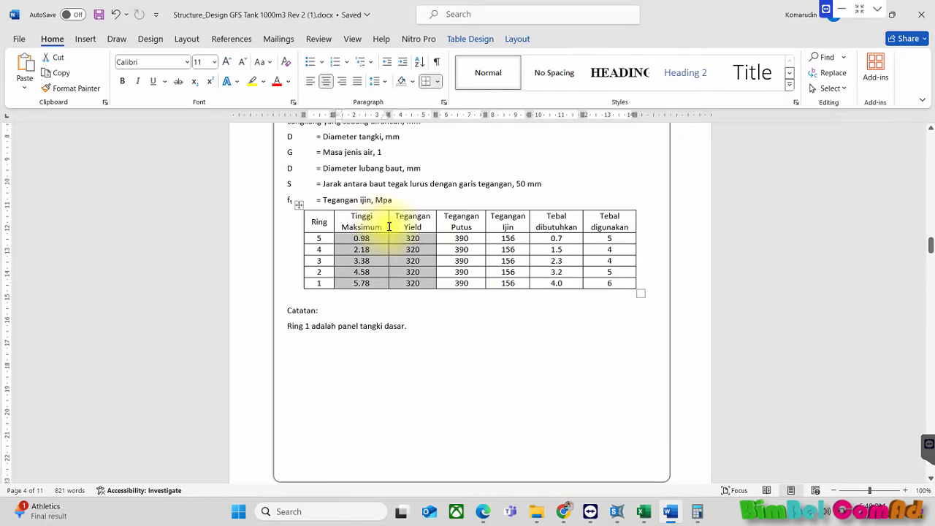
Review the report's computerised plate calculation, from the seismic parameters through the SAP 2000 model views to the hydrostatic load contour.
scroll(443, 236, "down", 1)
scroll(415, 234, "down", 5)
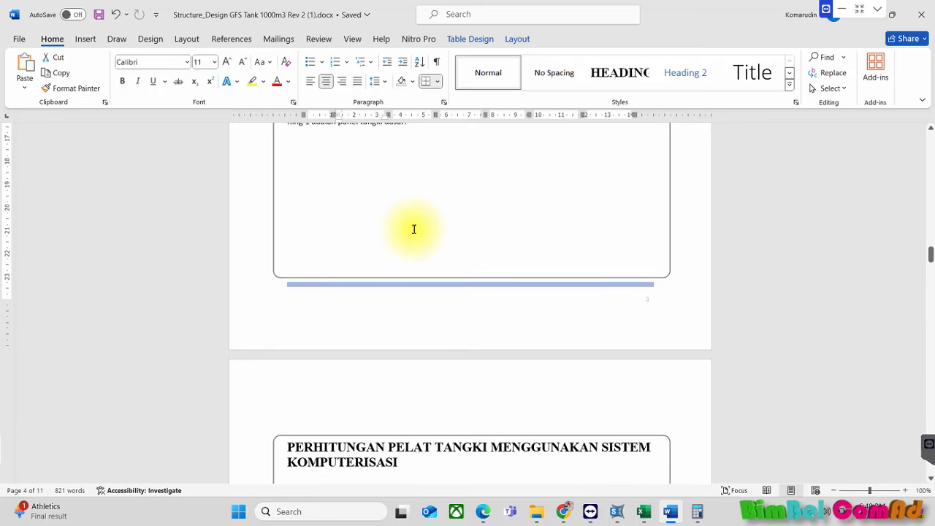
scroll(414, 229, "down", 10)
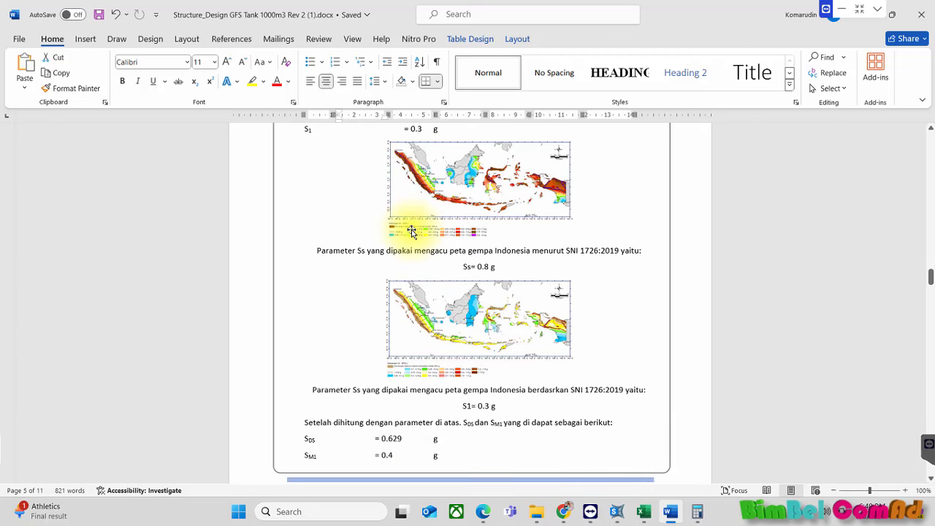
scroll(501, 246, "down", 3)
scroll(509, 259, "down", 3)
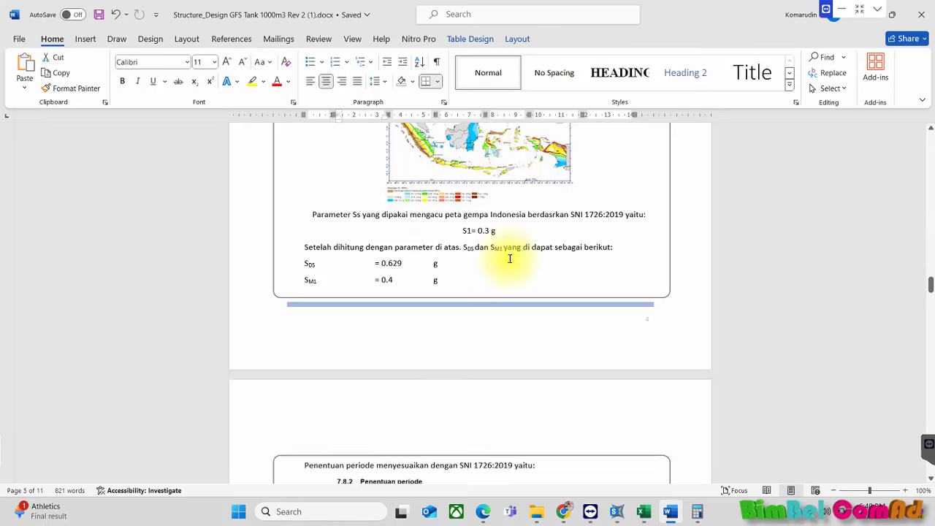
scroll(509, 259, "down", 10)
scroll(508, 261, "down", 5)
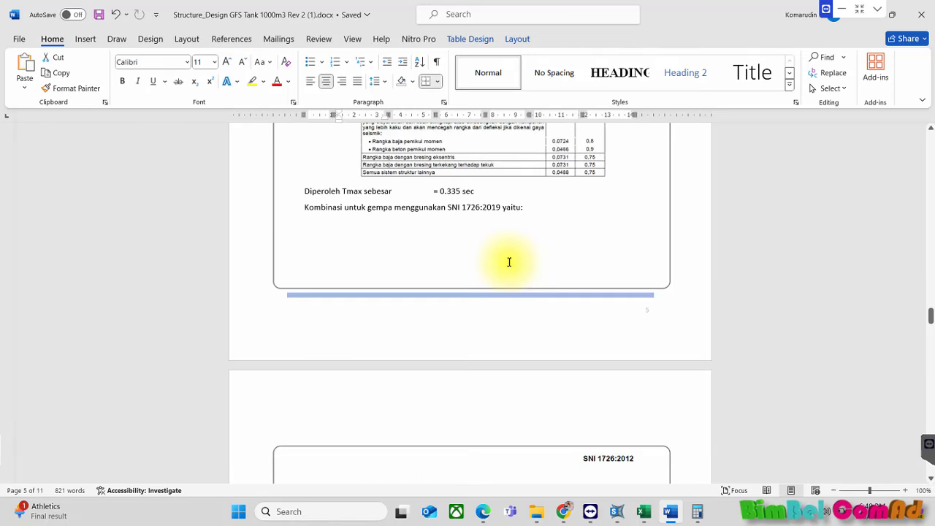
scroll(508, 262, "down", 10)
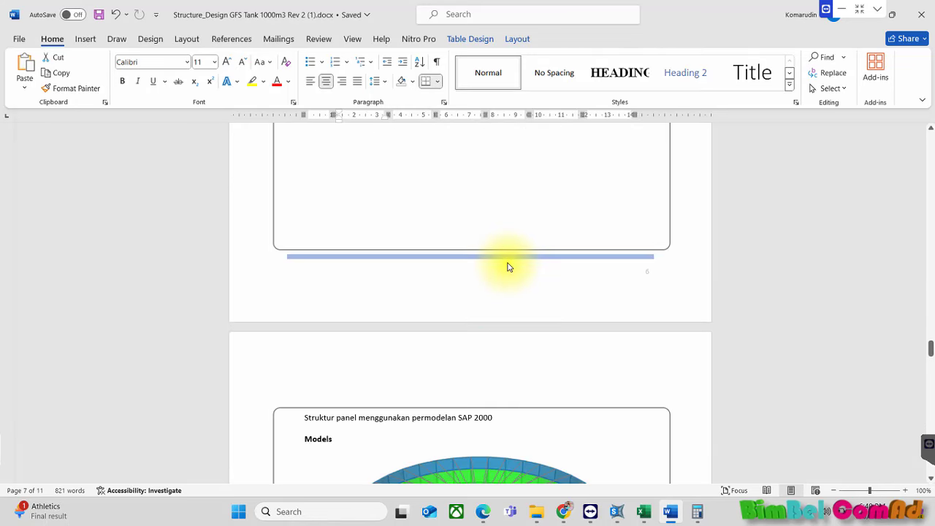
scroll(509, 267, "down", 8)
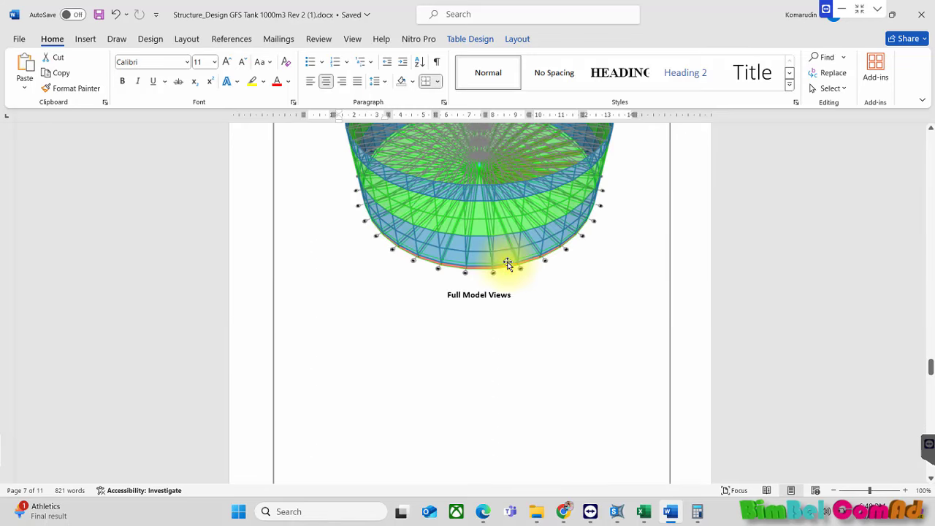
scroll(507, 260, "down", 7)
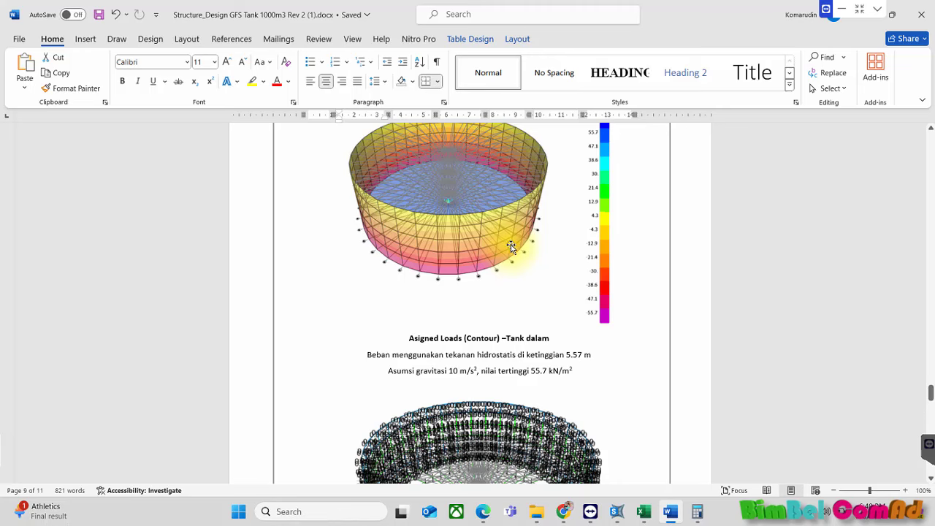
scroll(491, 235, "down", 1)
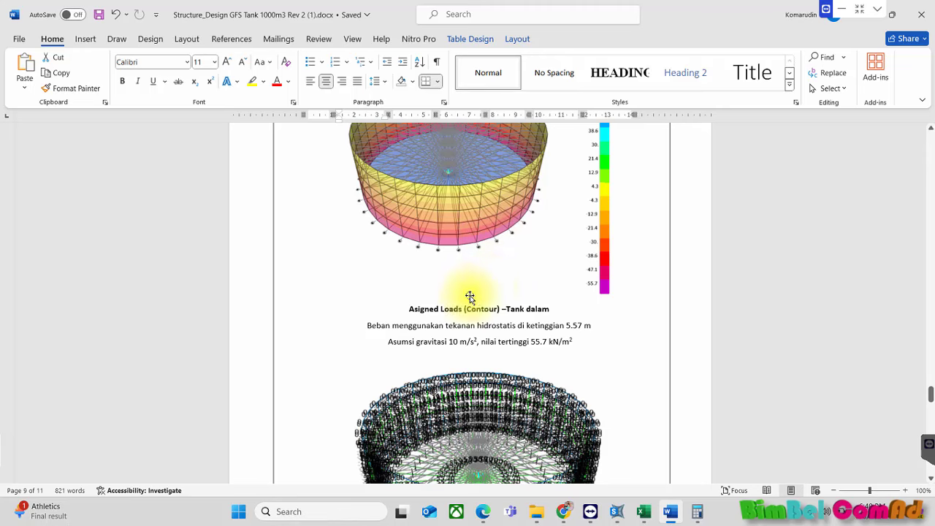
scroll(471, 300, "up", 2)
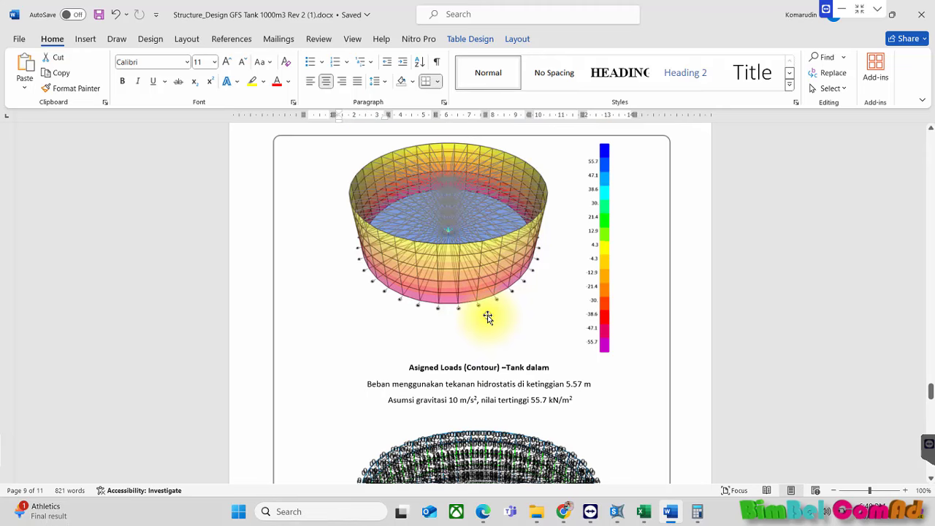
scroll(489, 315, "down", 2)
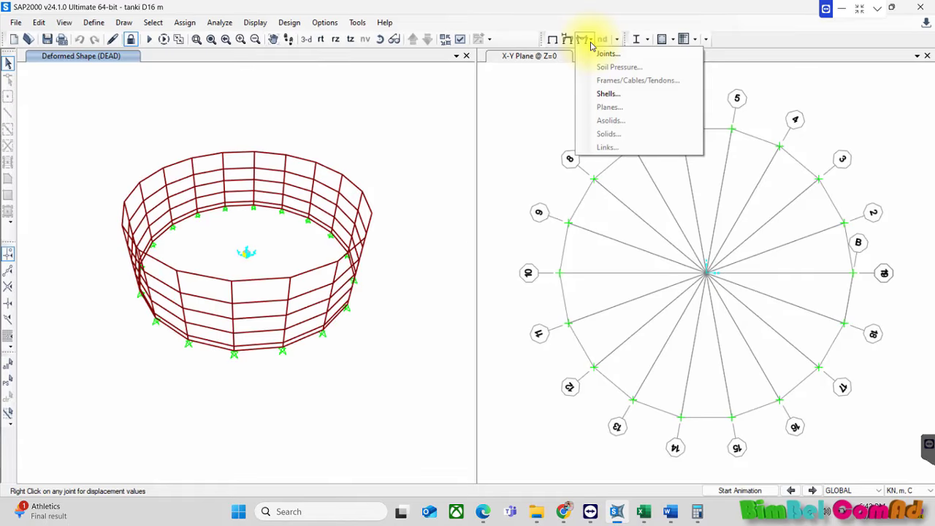
Return to SAP2000 and display the SMax shell stresses on the visible face for combination UDSTL2.
left_click(592, 46)
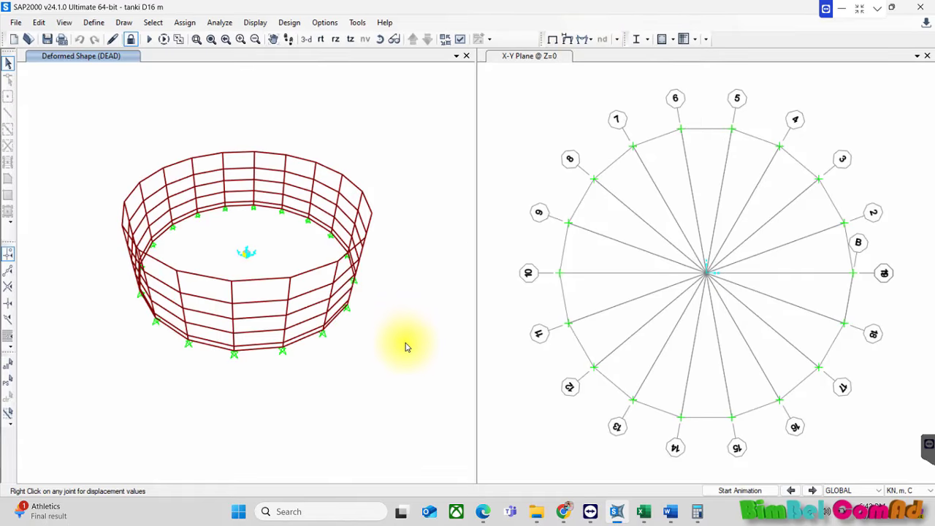
left_click(591, 39)
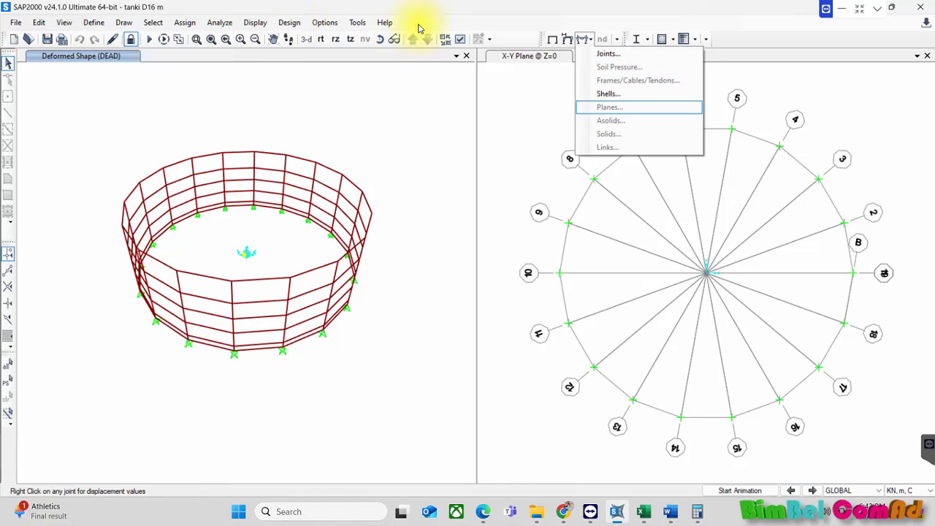
left_click(606, 93)
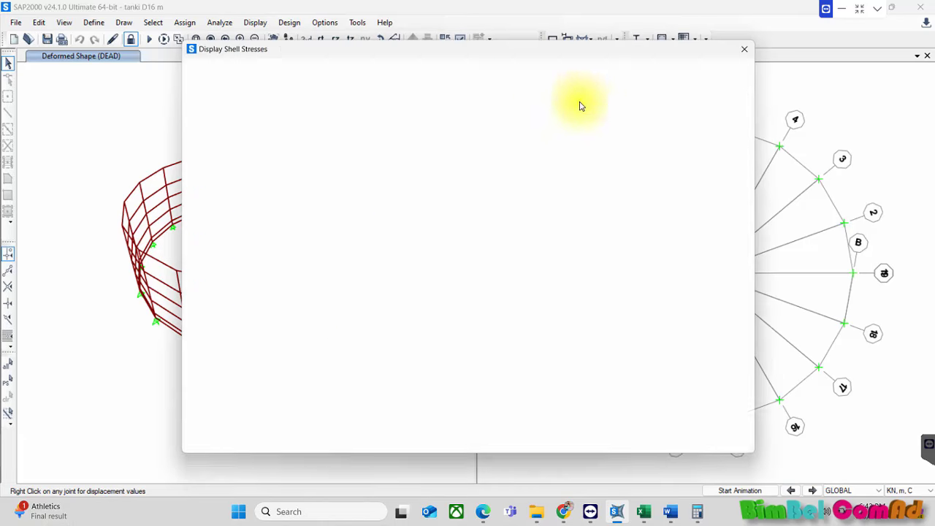
left_click_drag(458, 54, 644, 51)
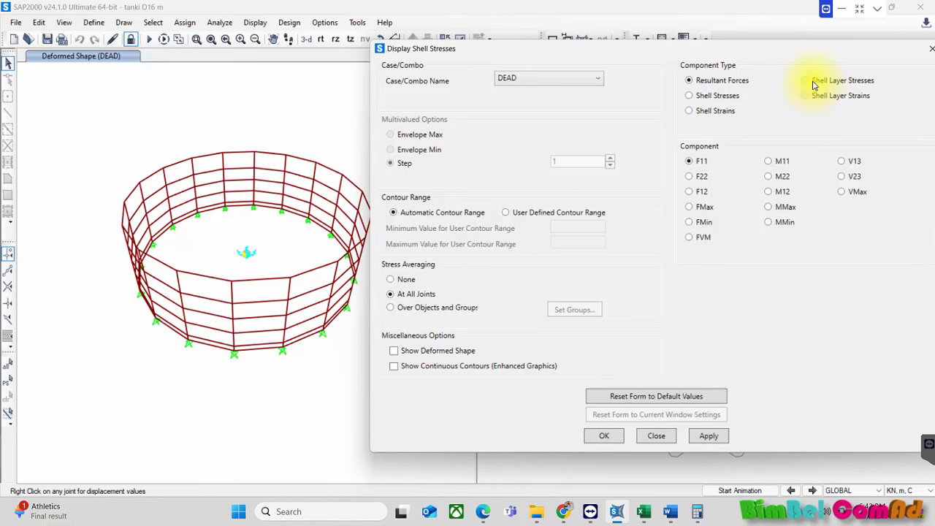
left_click(704, 98)
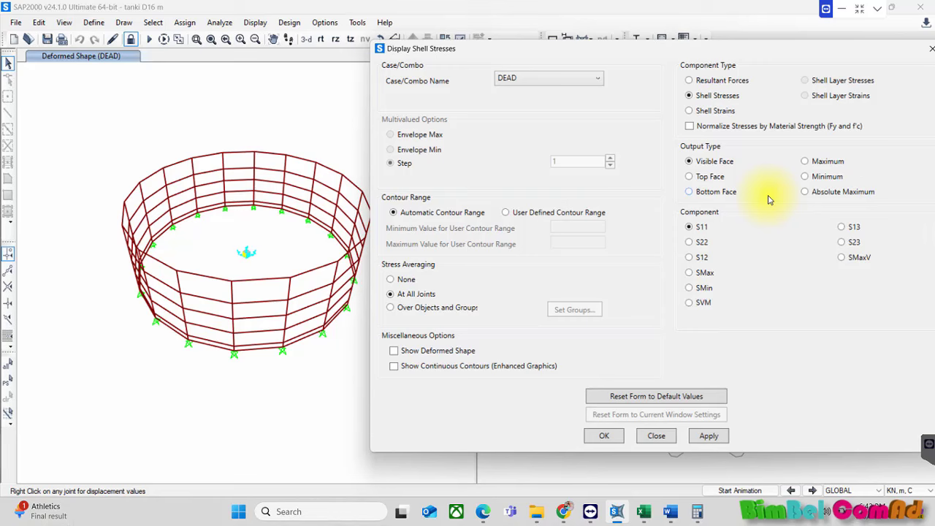
left_click(689, 274)
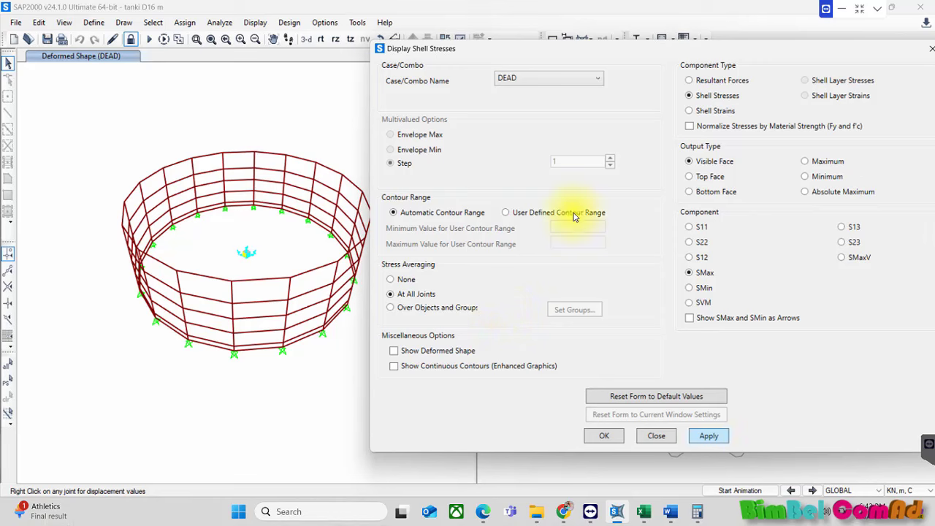
left_click(560, 79)
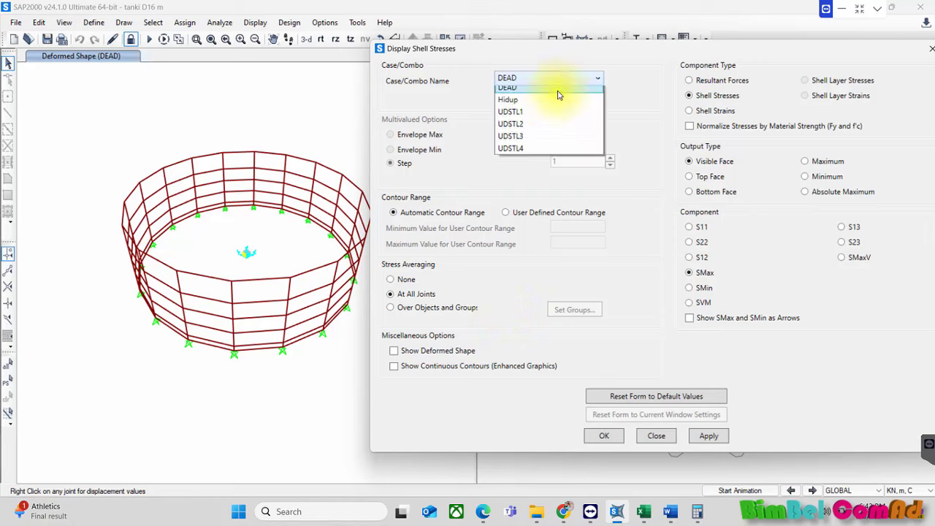
left_click(541, 129)
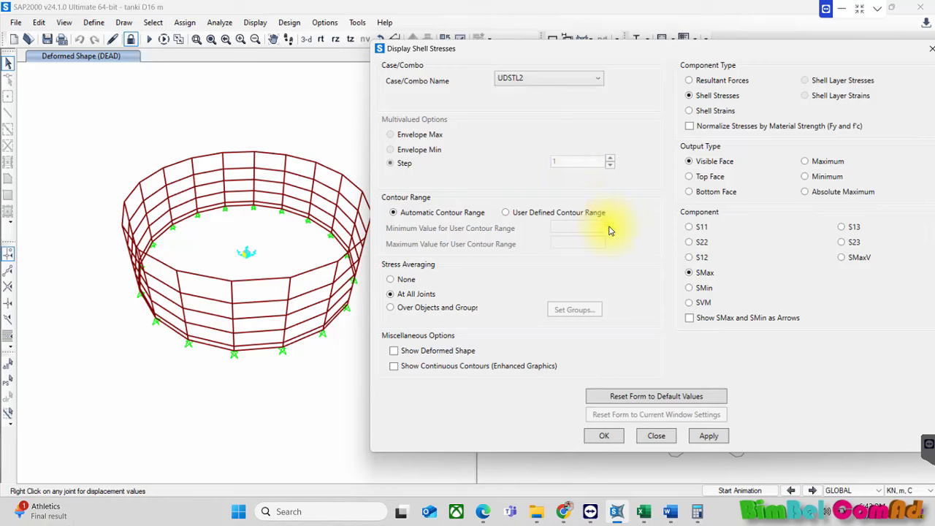
left_click(708, 436)
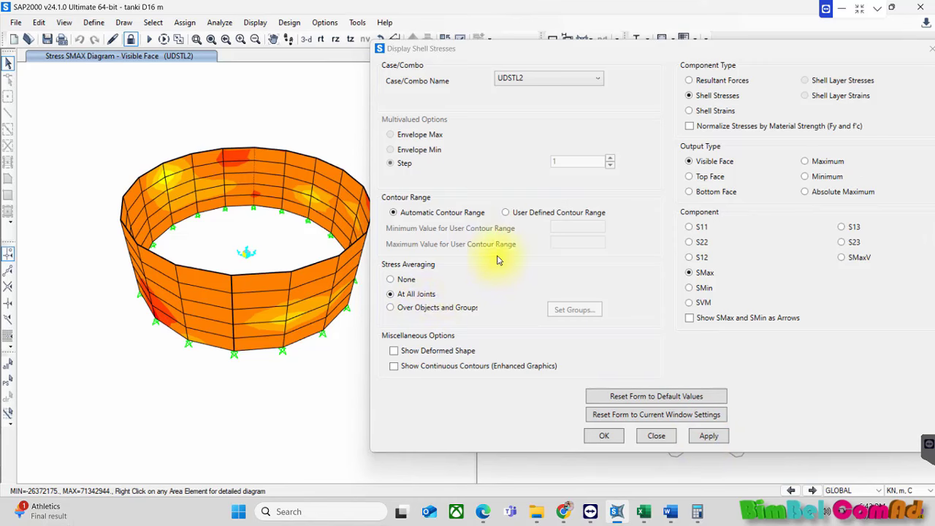
Inspect the detailed stress diagram of the red-contoured area in the far wall's uppermost ring, and close the diagram.
mouse_move(297, 317)
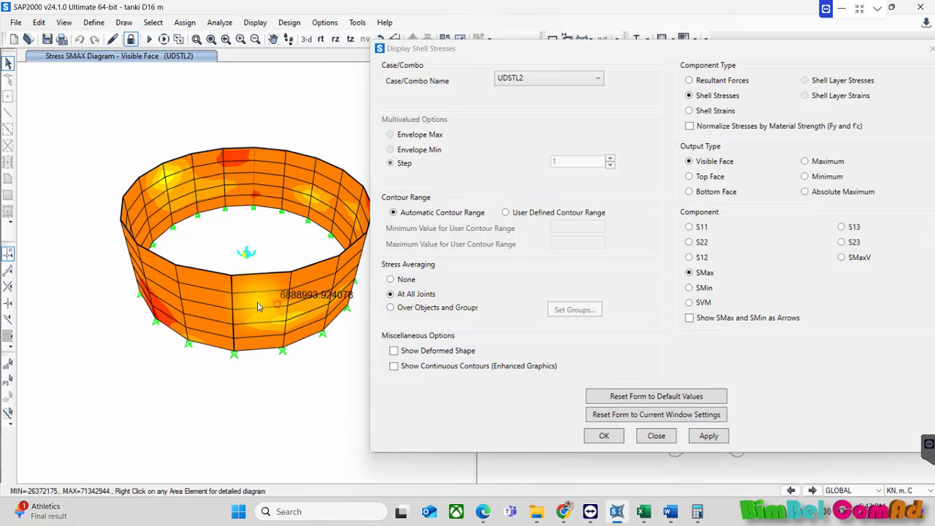
left_click_drag(819, 61, 923, 82)
mouse_move(284, 296)
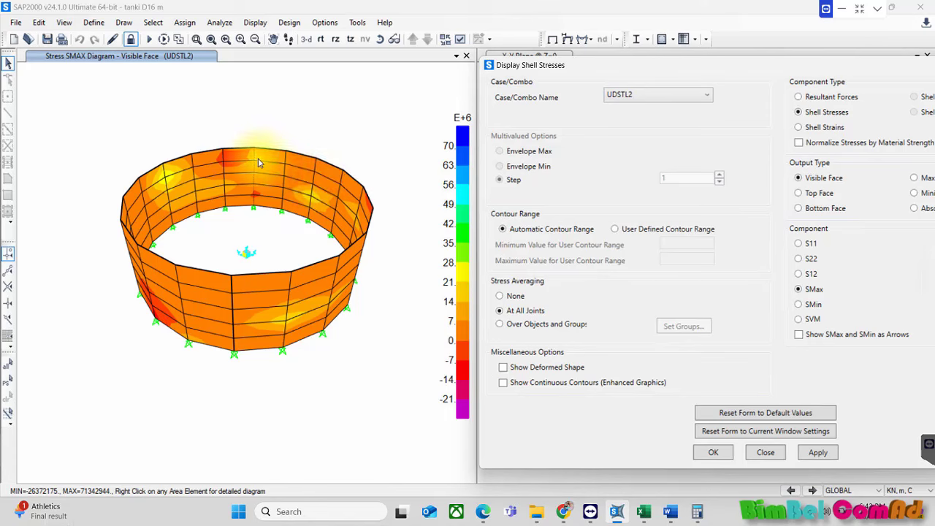
right_click(232, 157)
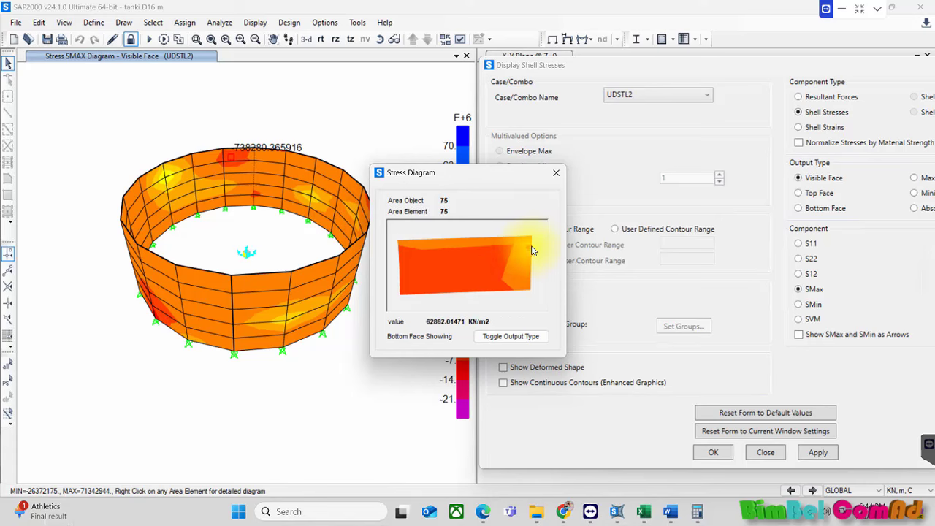
left_click(556, 172)
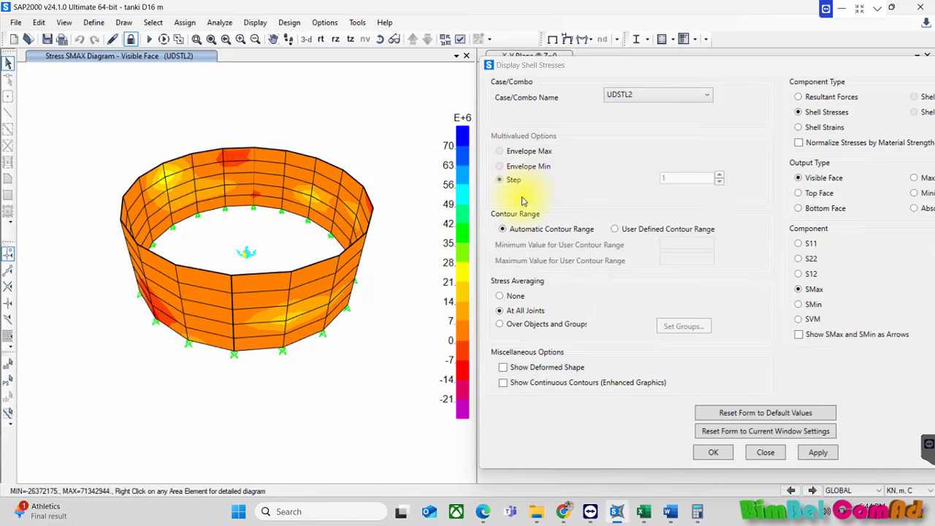
Unlock the tank model, discarding its analysis results, and rerun the analysis.
left_click(130, 40)
left_click(469, 298)
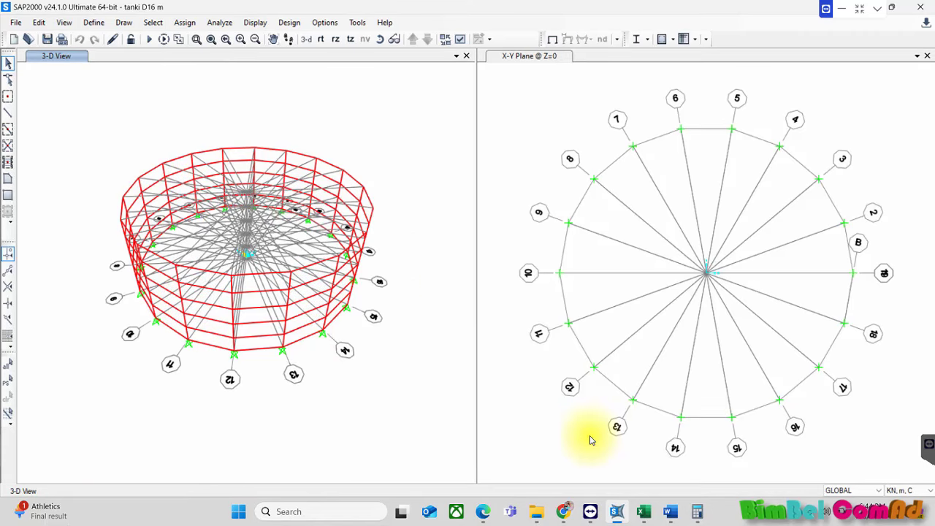
left_click(636, 39)
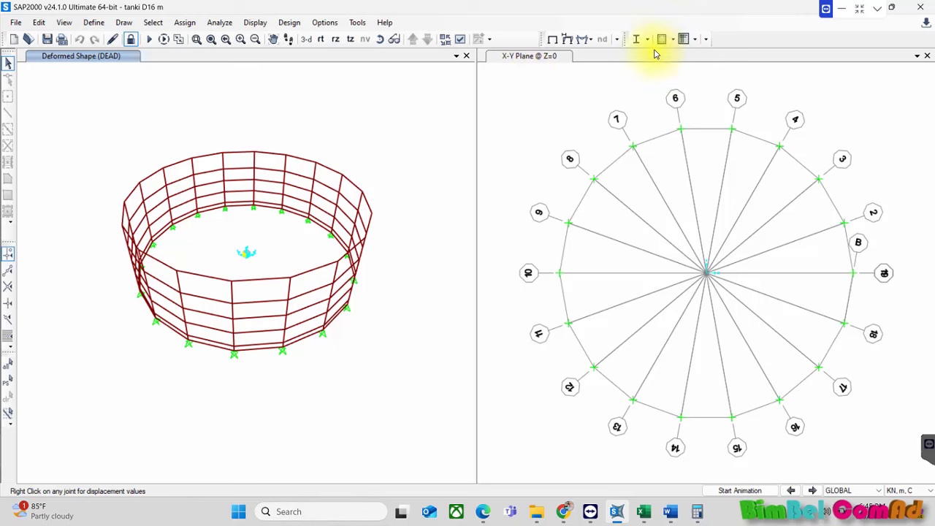
Display the S11 shell stresses on the visible face for combination UDSTL2, and inspect the detailed diagram of the near wall's green-contoured area.
left_click(585, 38)
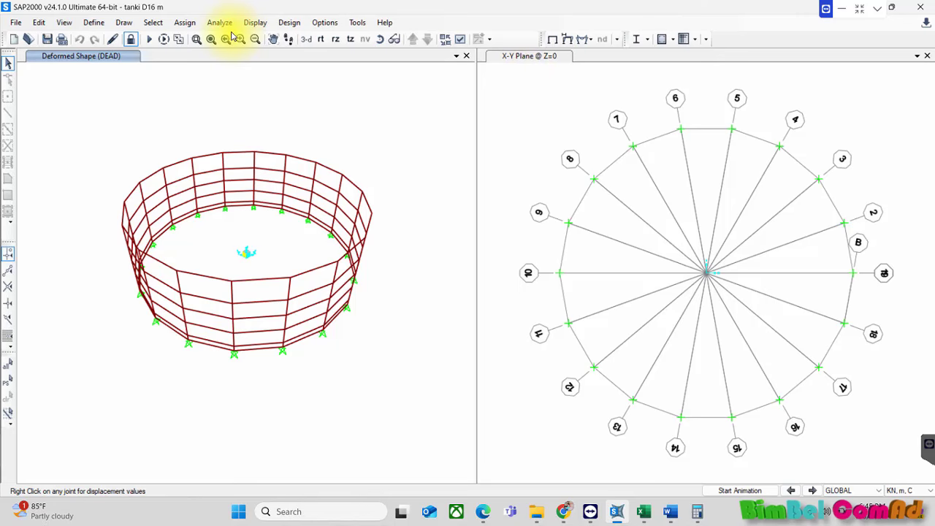
left_click(253, 23)
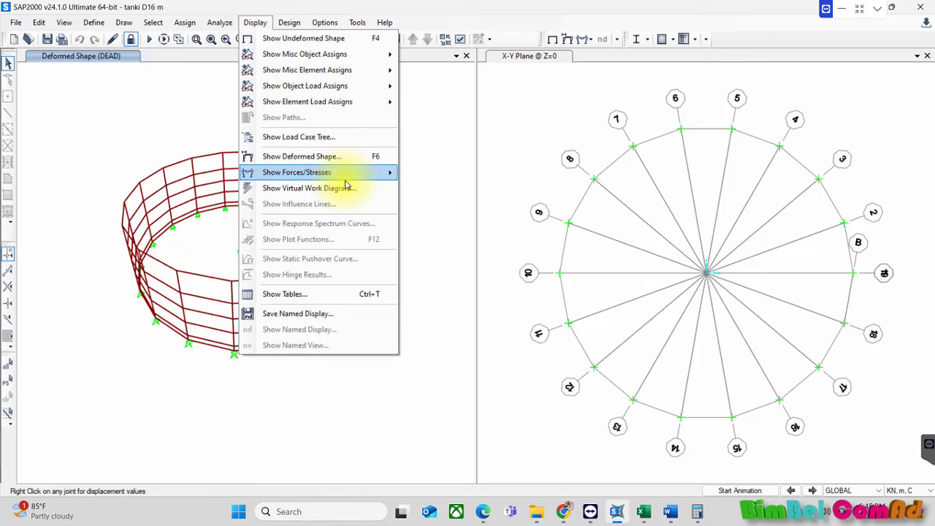
mouse_move(359, 178)
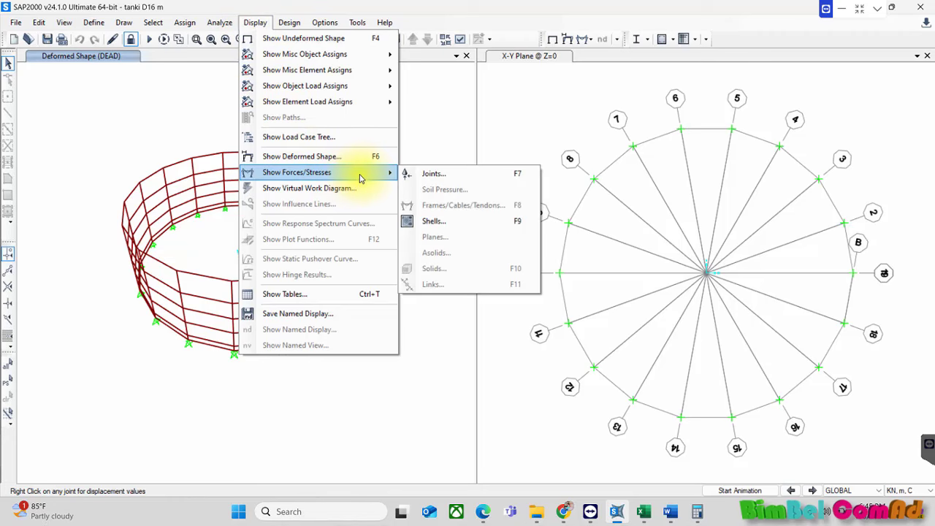
left_click(458, 227)
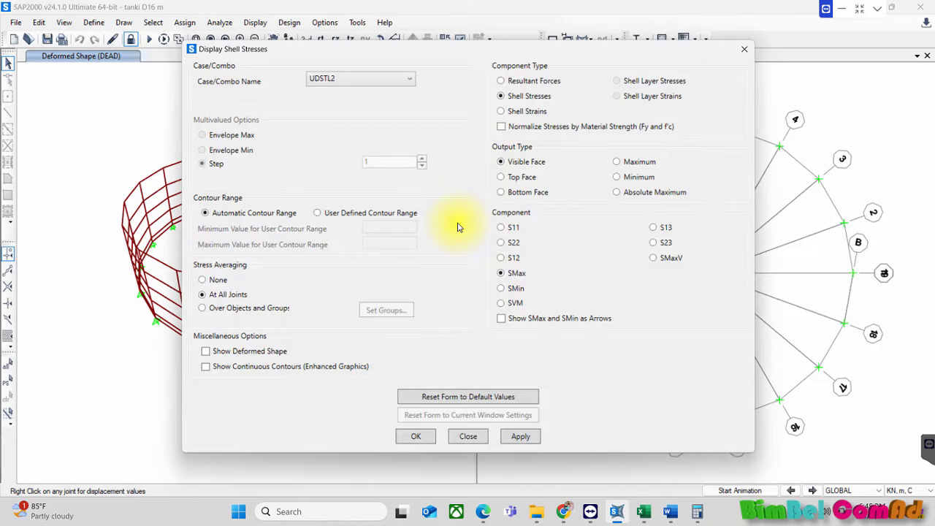
left_click_drag(555, 53, 763, 52)
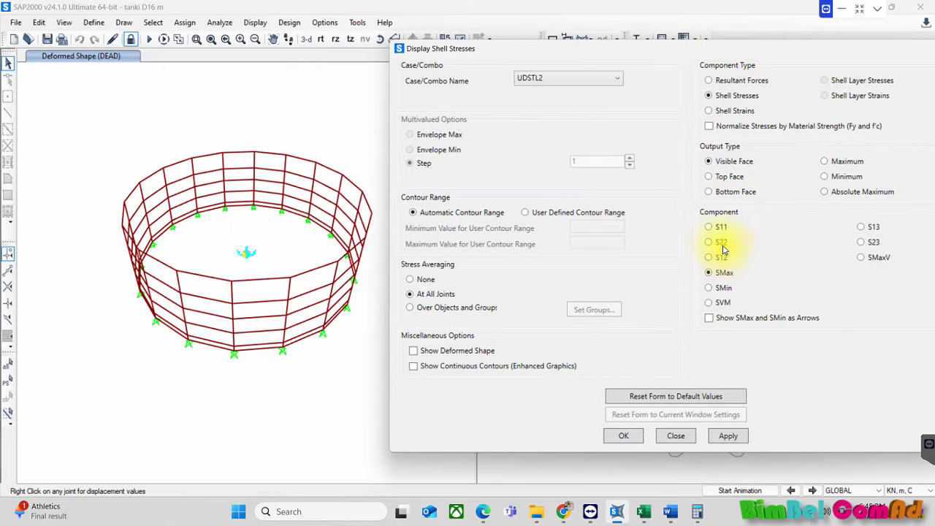
left_click(708, 228)
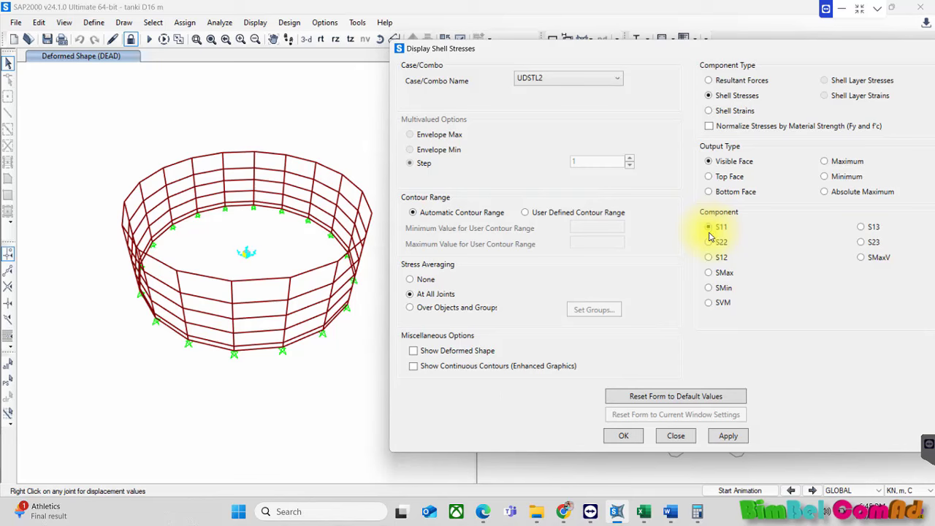
left_click(727, 438)
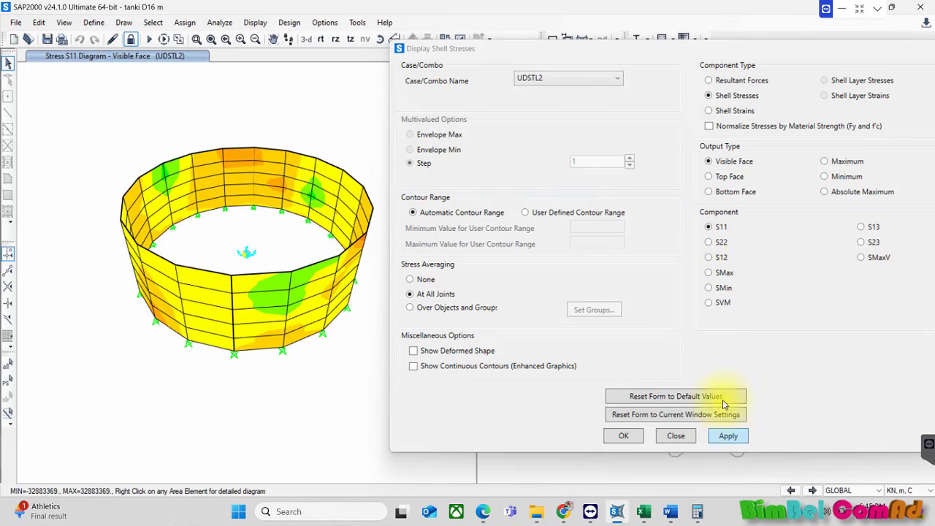
right_click(276, 289)
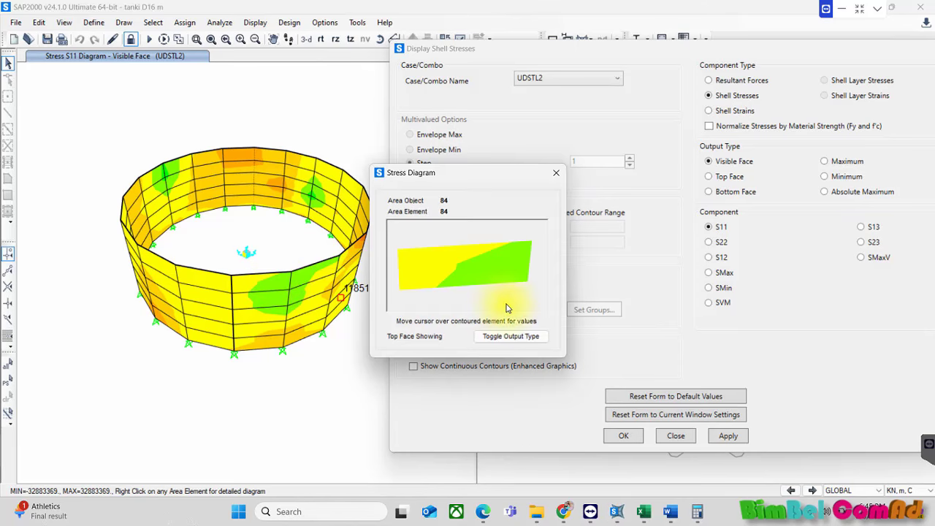
left_click(557, 173)
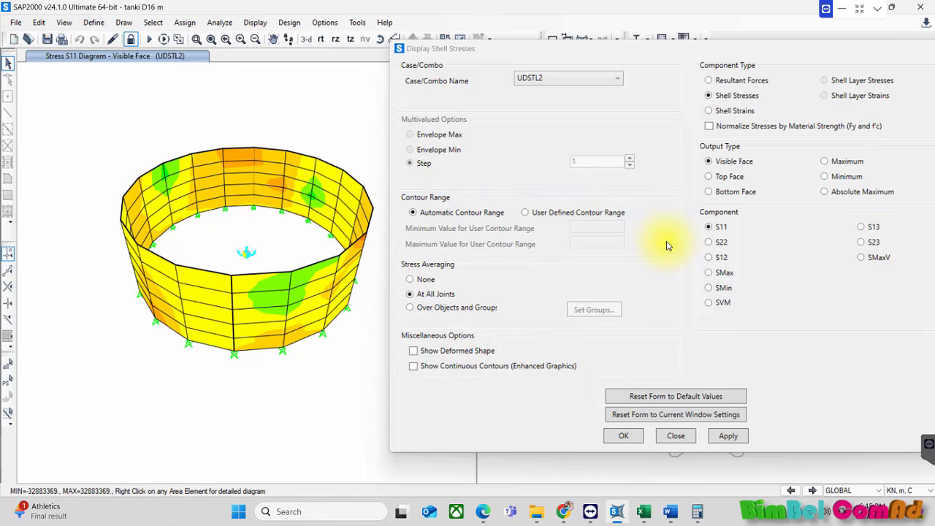
Display the S22 shell stresses for combination UDSTL2 and examine the values along the near wall.
left_click(719, 242)
left_click(737, 434)
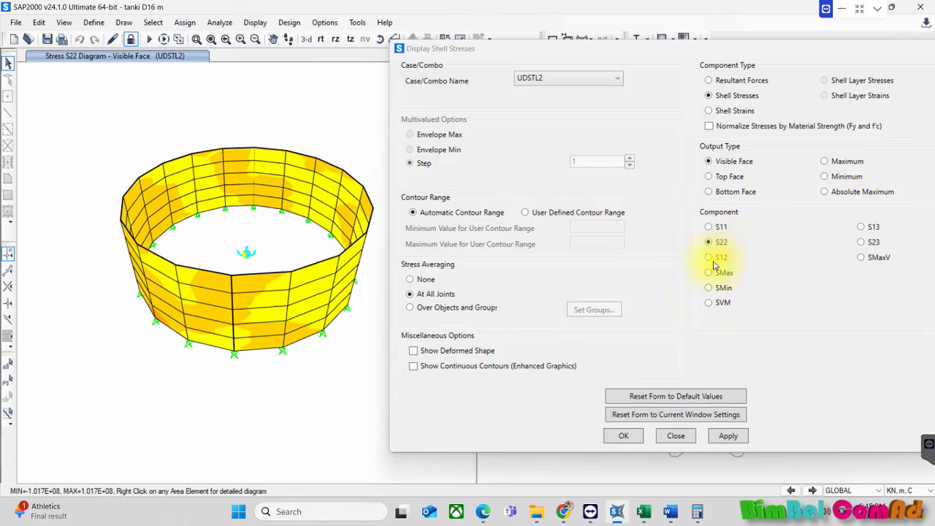
left_click(728, 438)
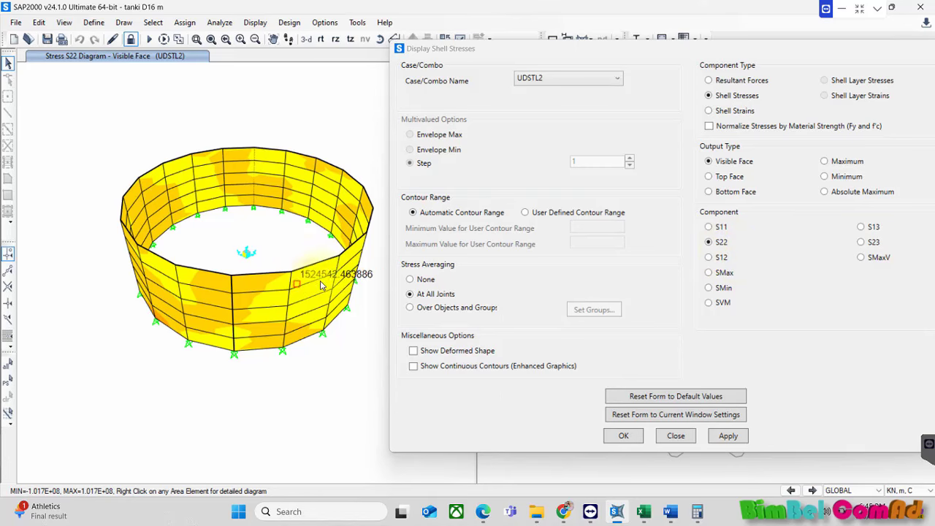
left_click(728, 438)
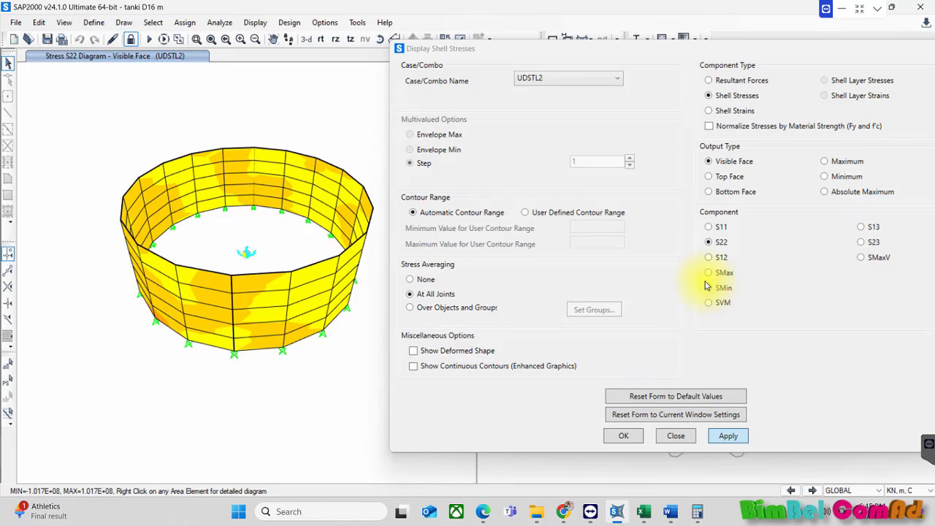
Display the S12 shell stresses for combination UDSTL2 and uncover the contour view with its full colour scale.
left_click(709, 257)
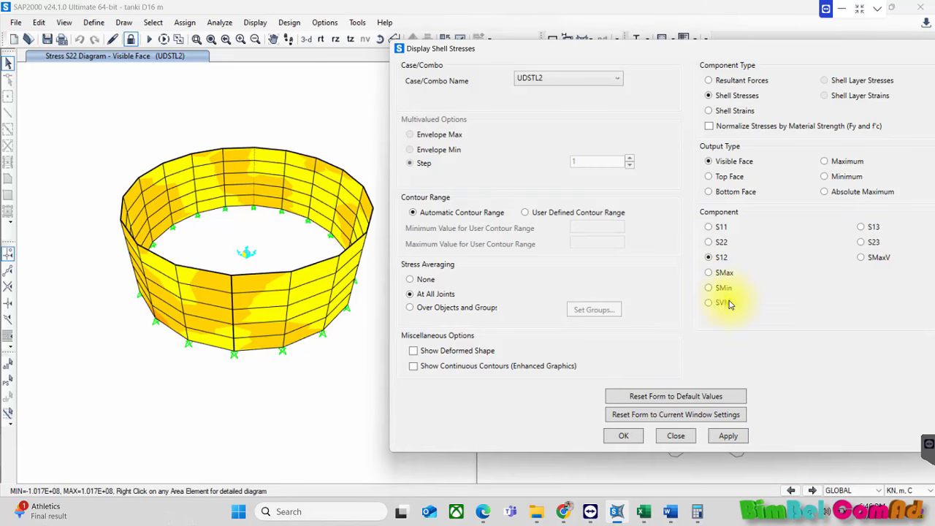
left_click(732, 436)
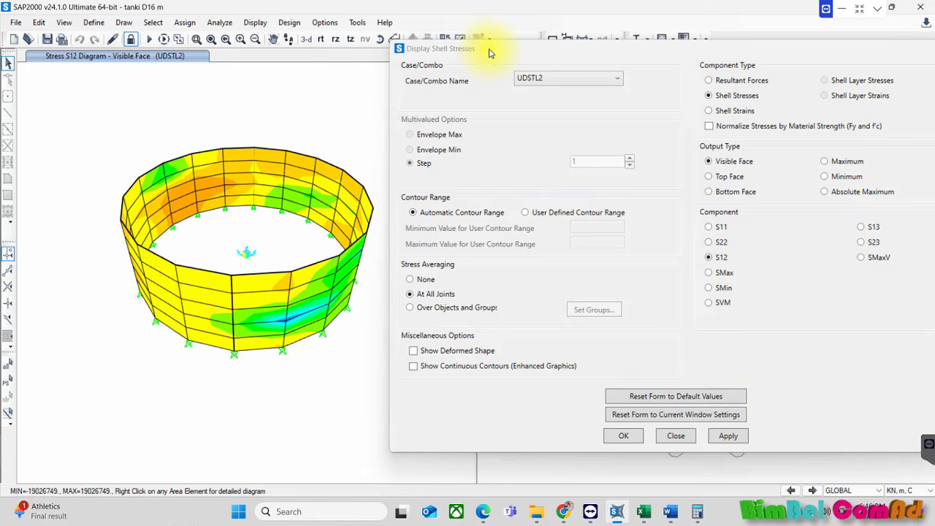
left_click_drag(490, 52, 656, 98)
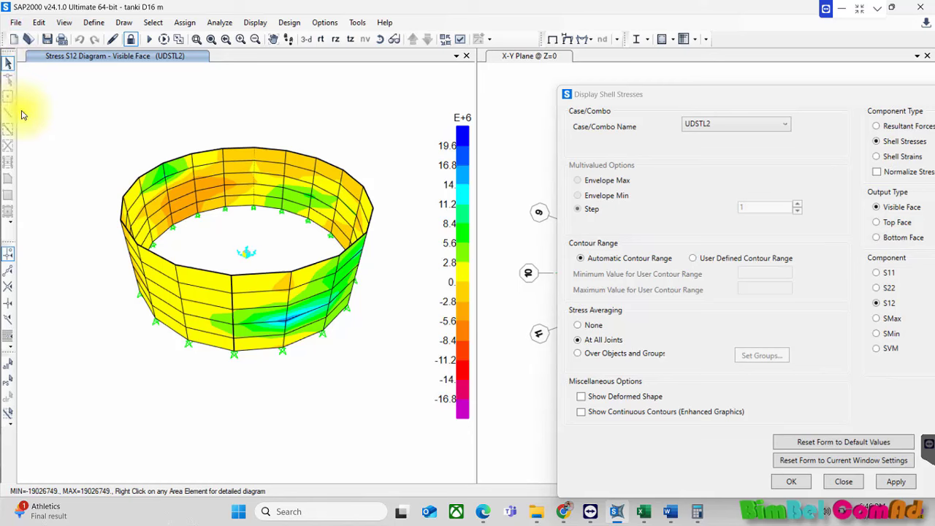
Create a rich text report of the model in the sap folder, naming the file Tanki.
left_click(15, 22)
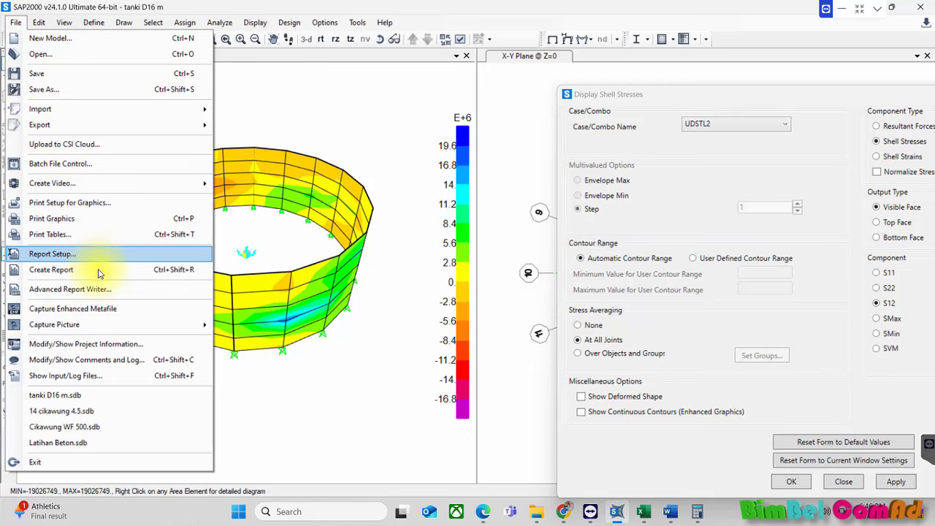
left_click(139, 270)
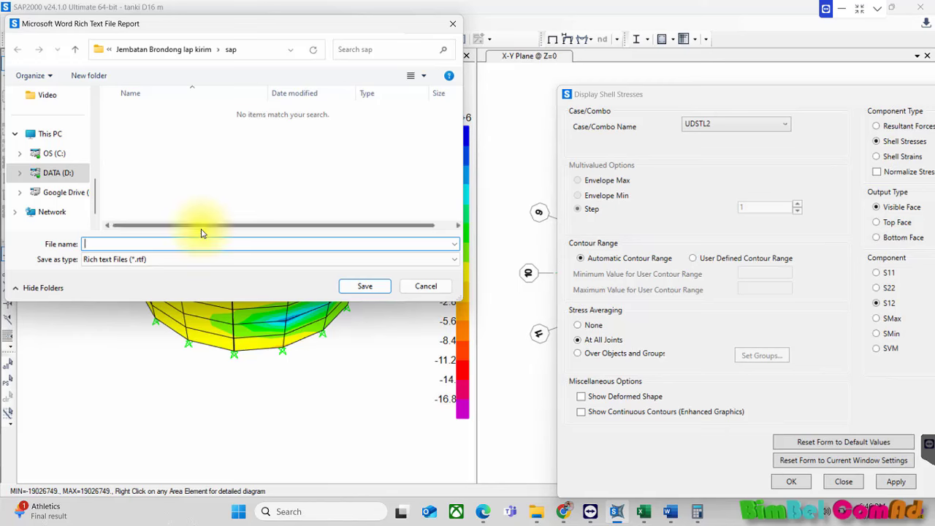
type("Tanki")
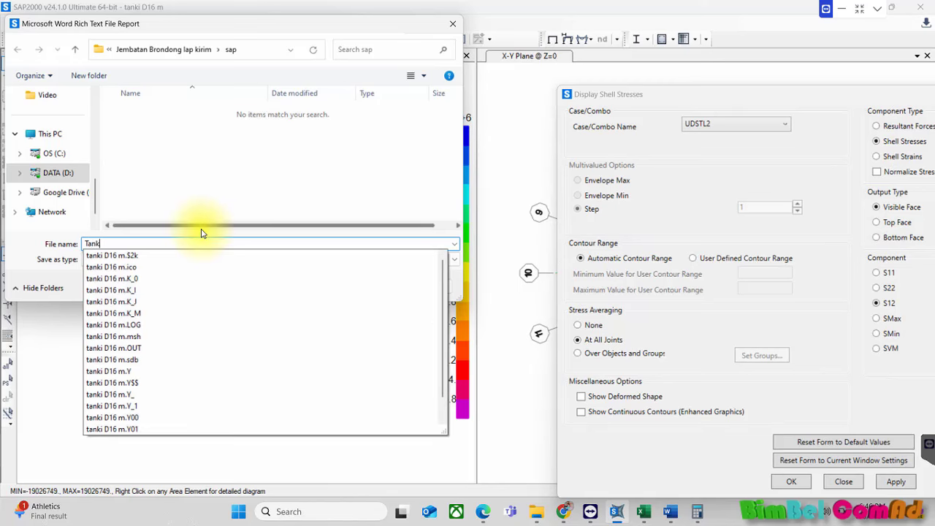